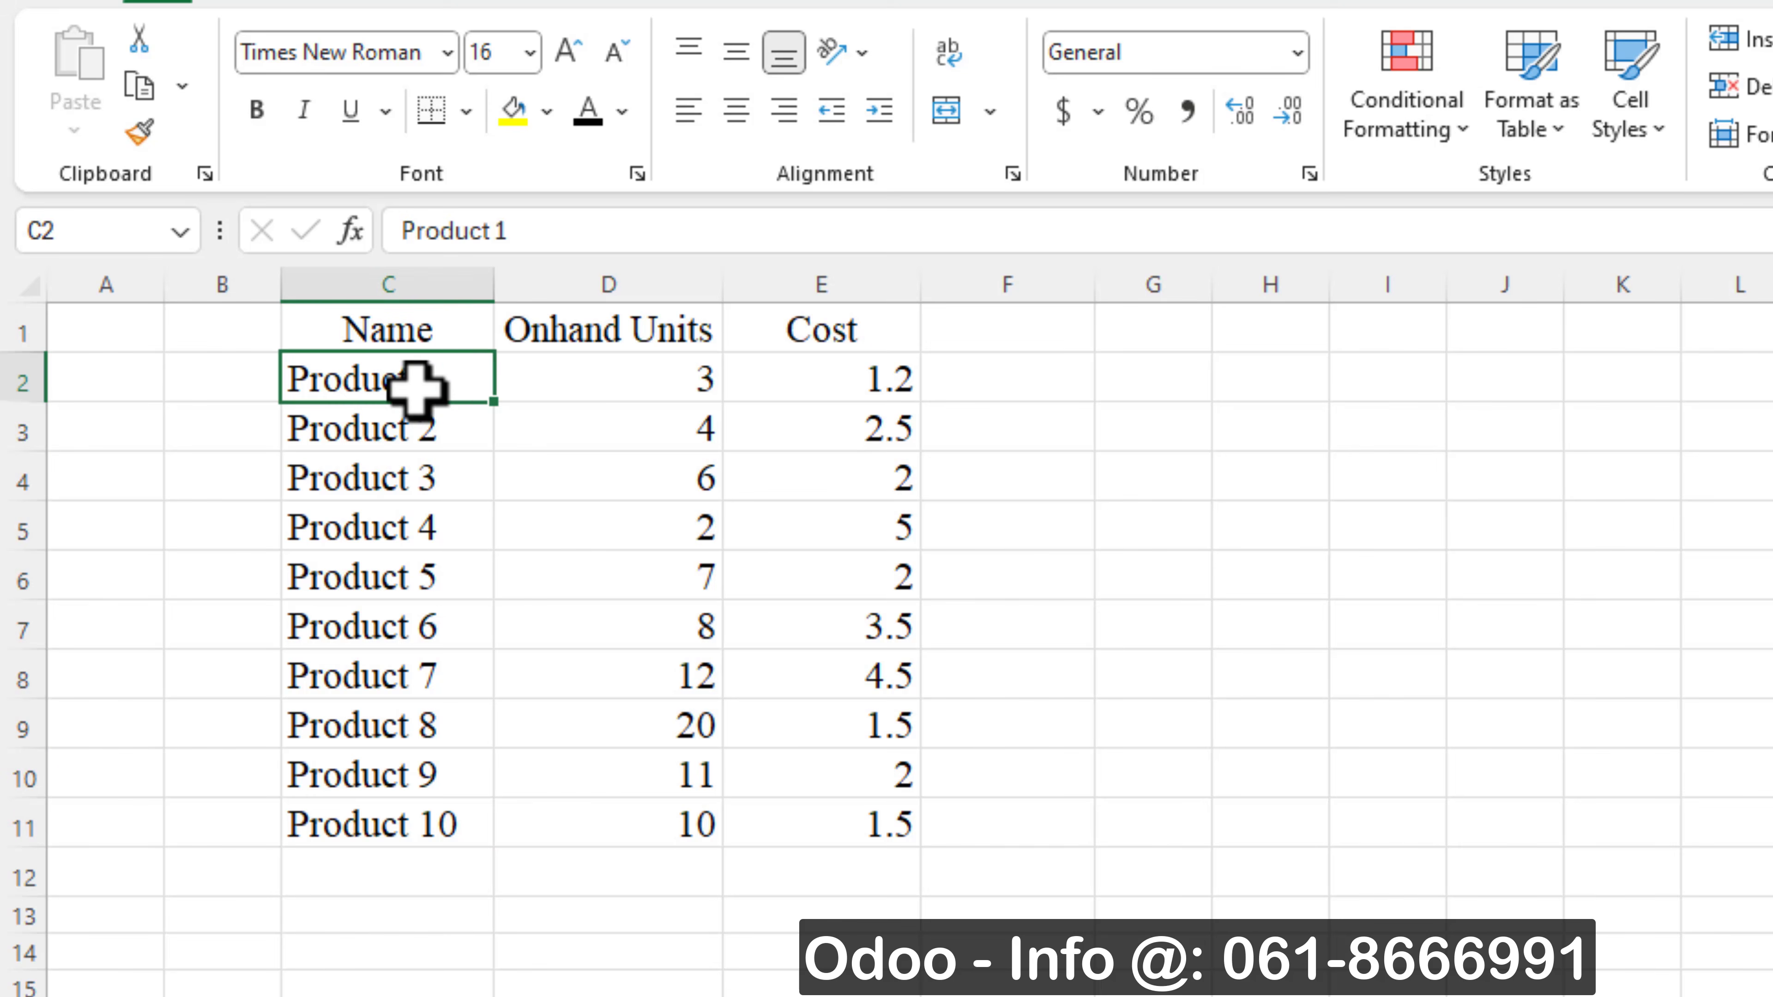
# Step: Highlight the product names, on-hand units and costs in rows 2 to 11 to review the opening inventory data
pyautogui.moveTo(447, 370); pyautogui.dragTo(455, 814)
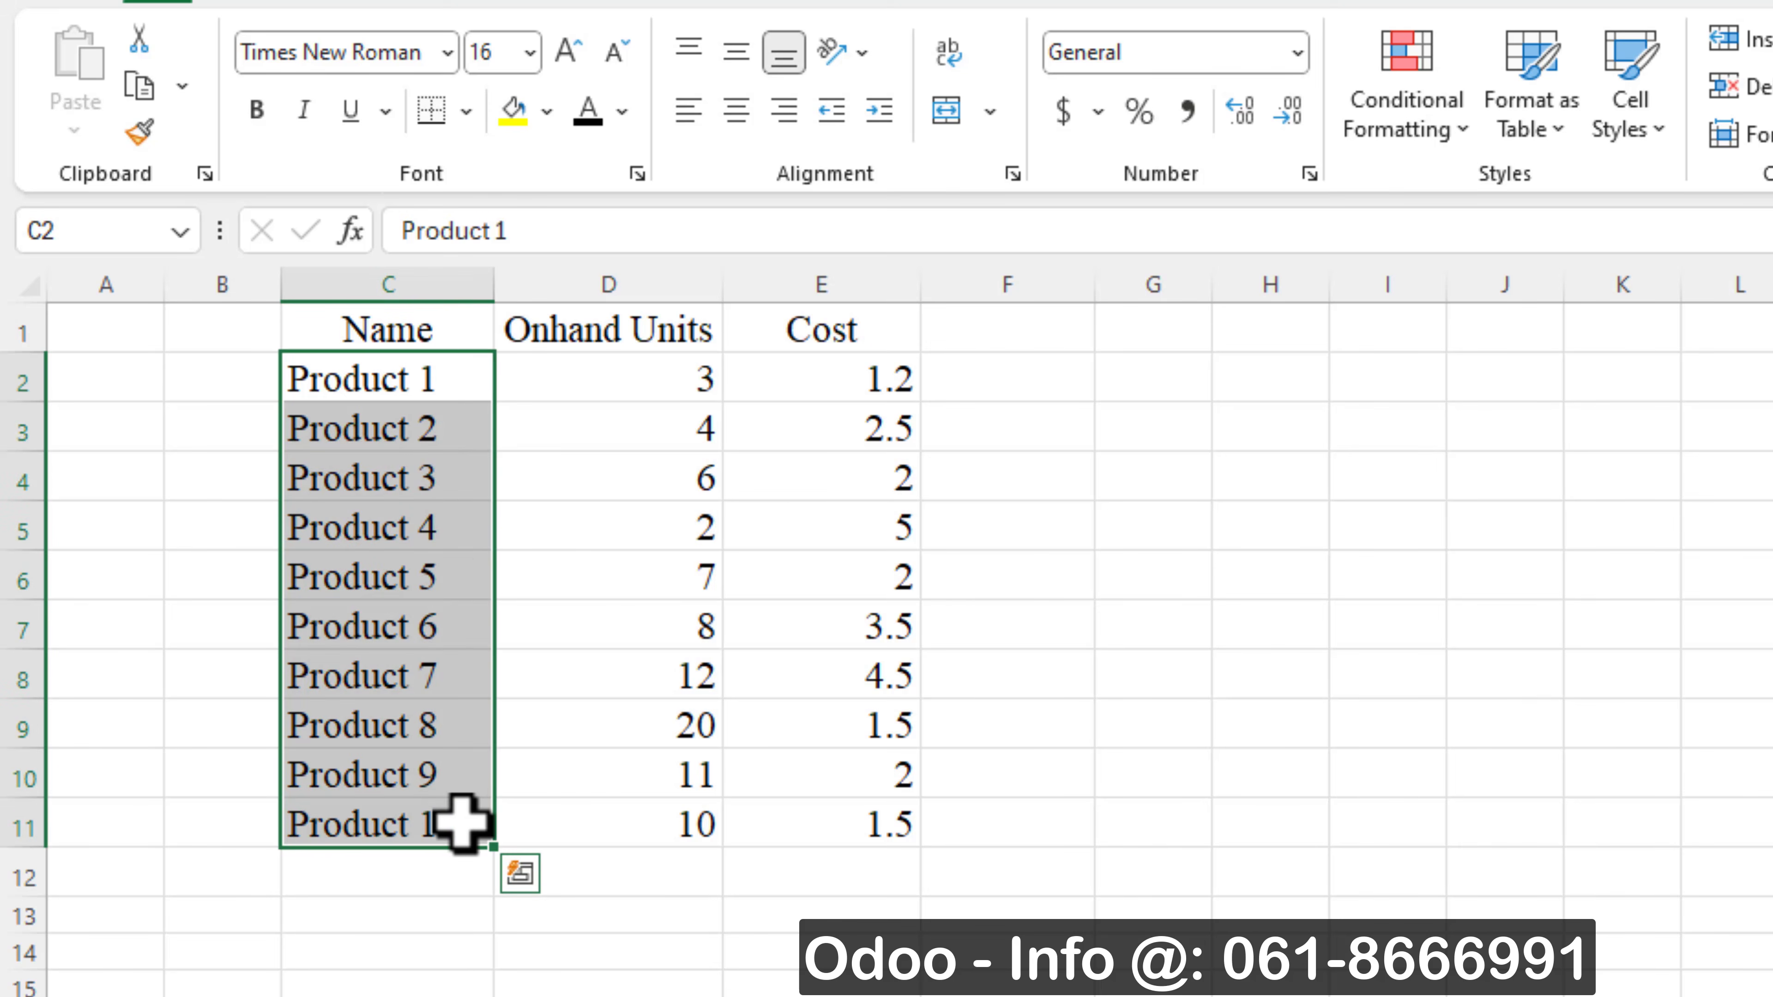
pyautogui.moveTo(593, 380); pyautogui.dragTo(614, 803)
pyautogui.moveTo(804, 384); pyautogui.dragTo(805, 823)
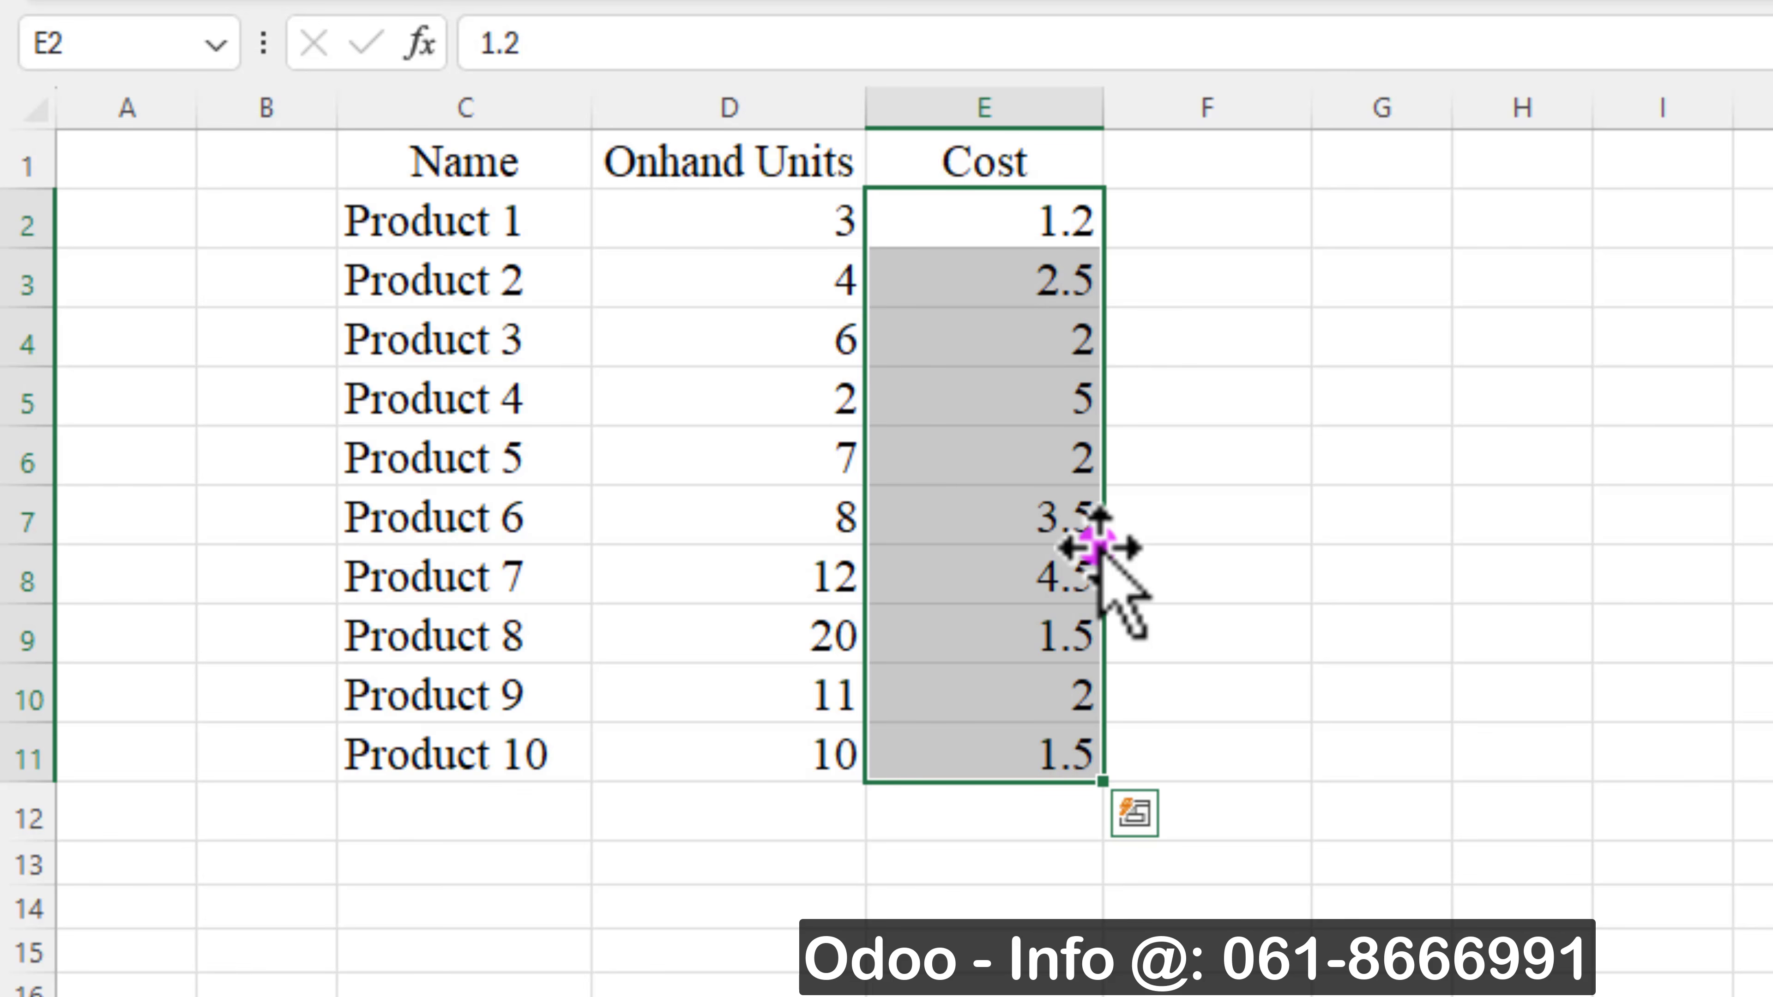
pyautogui.click(1005, 863)
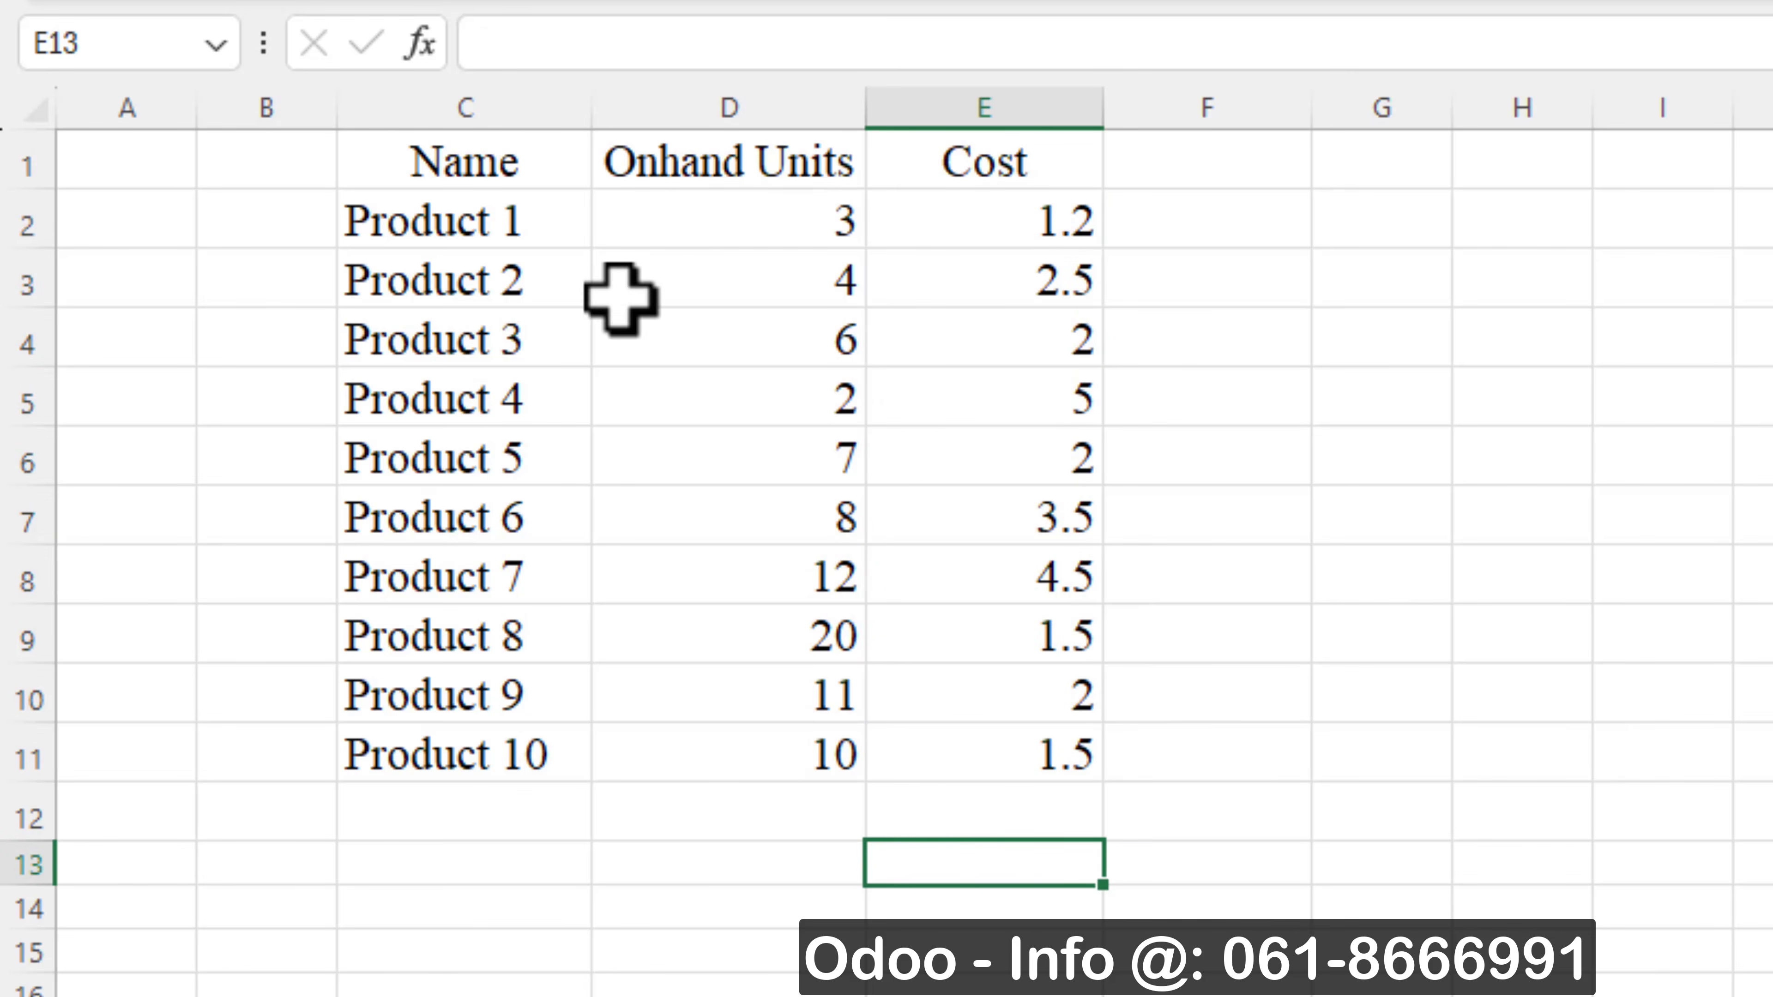
pyautogui.moveTo(704, 209); pyautogui.dragTo(752, 742)
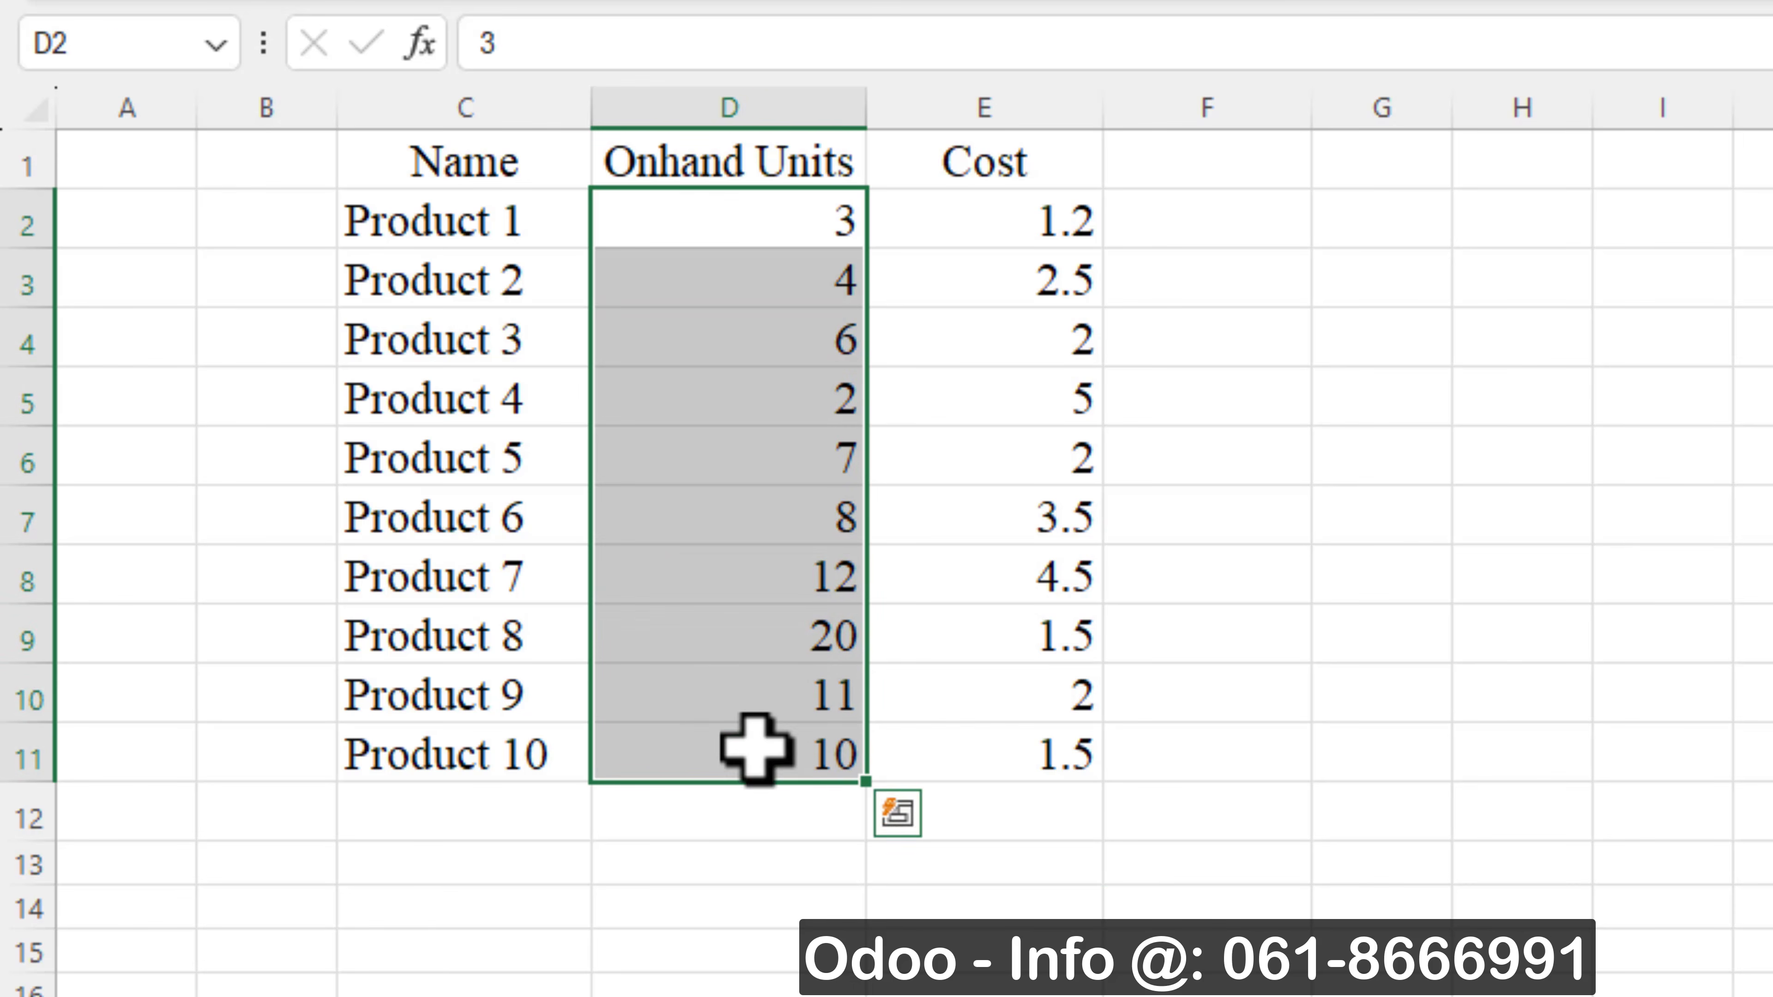
# Step: Calculate the total inventory value in cell E13 with =SUMPRODUCT(D2:D11,E2:E11)
pyautogui.click(989, 863)
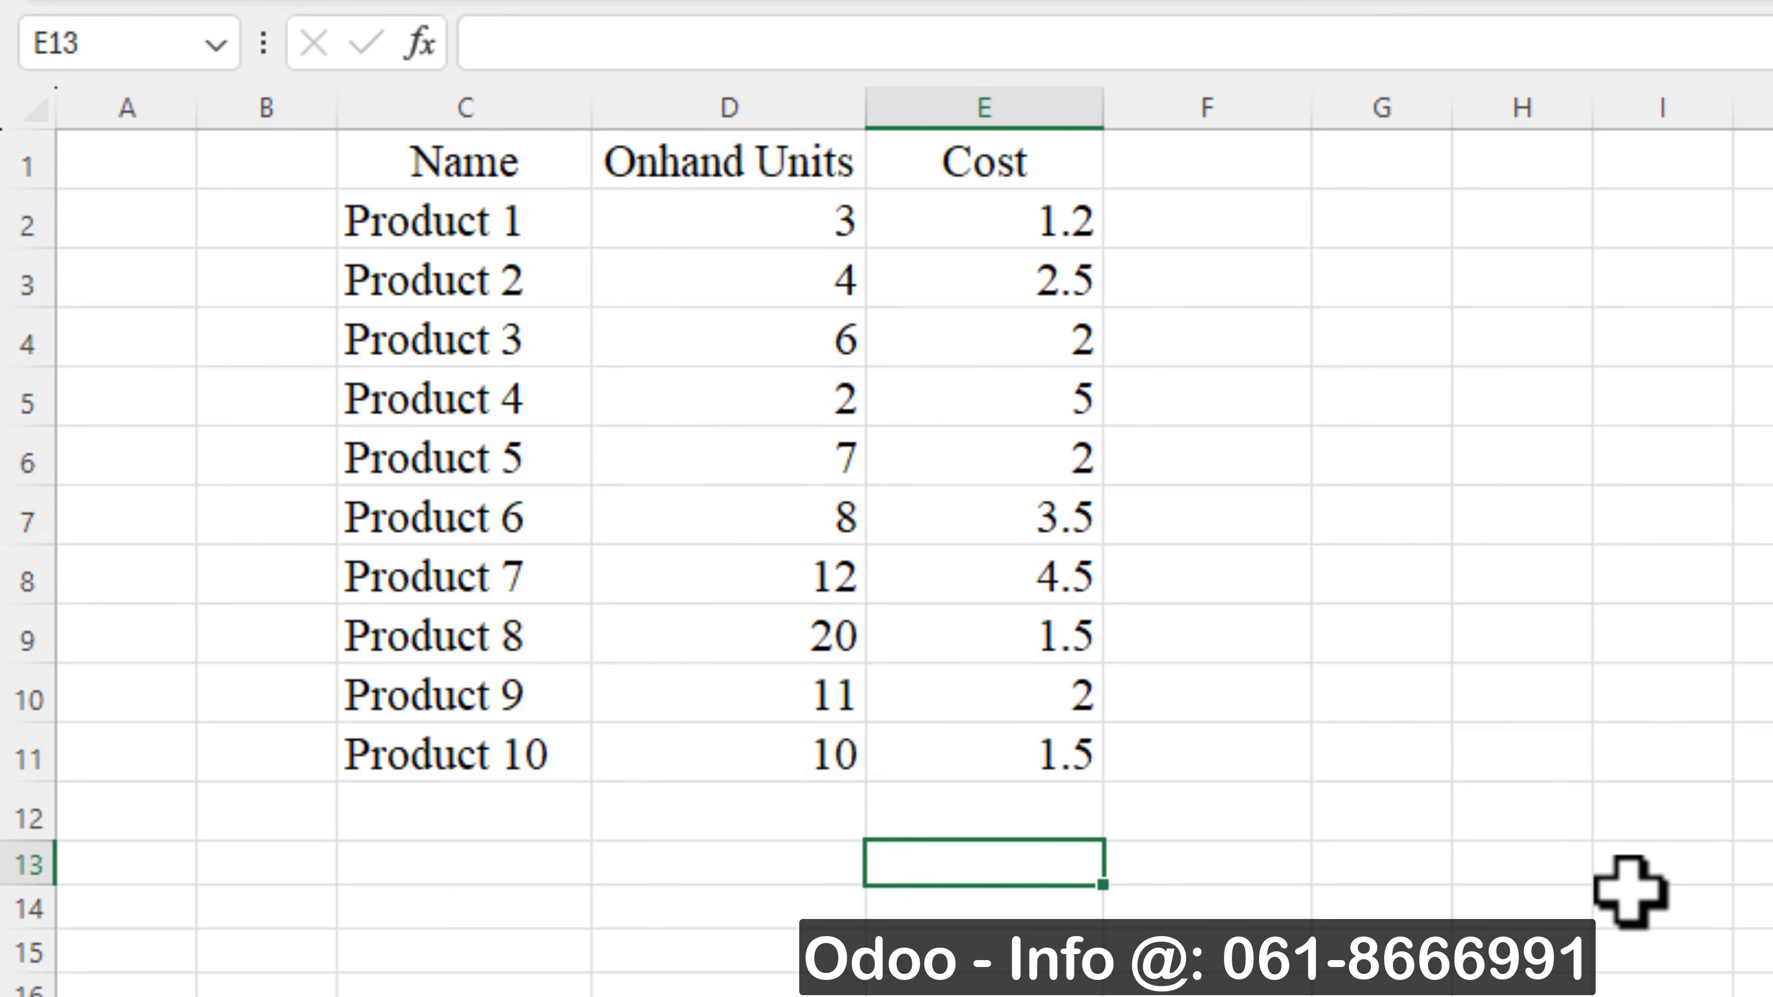
pyautogui.press('F2')
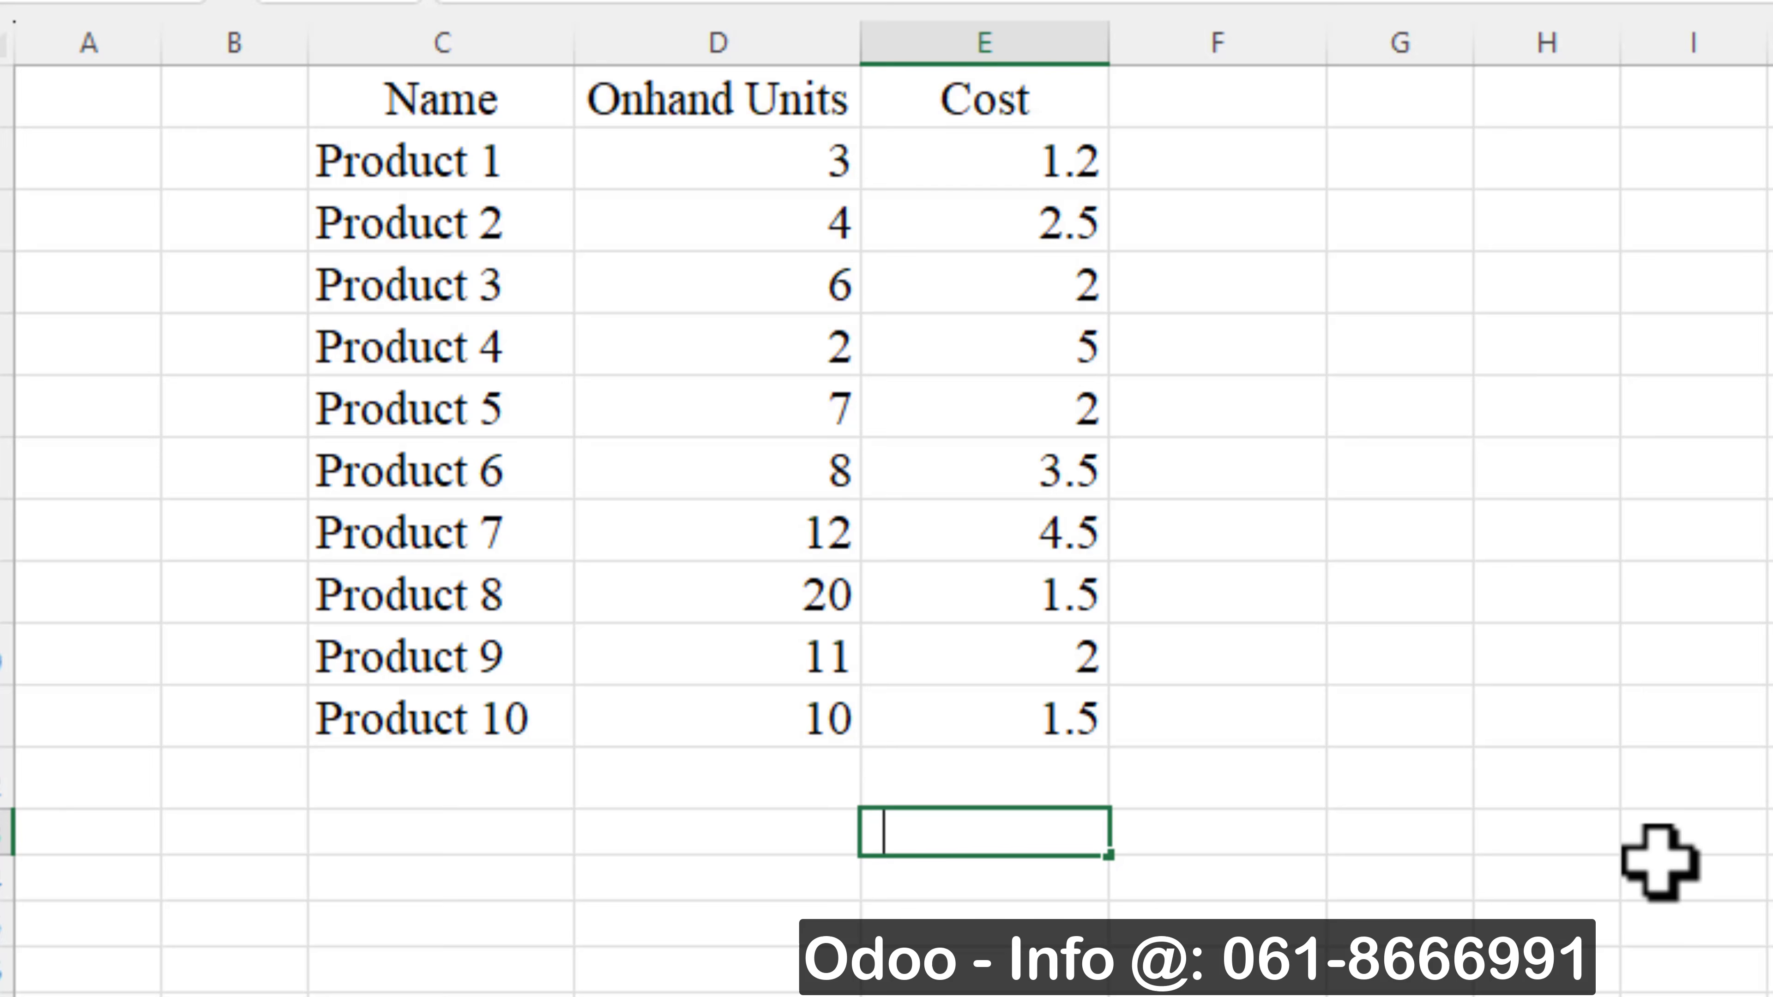
pyautogui.write('=sump')
pyautogui.press('Tab')
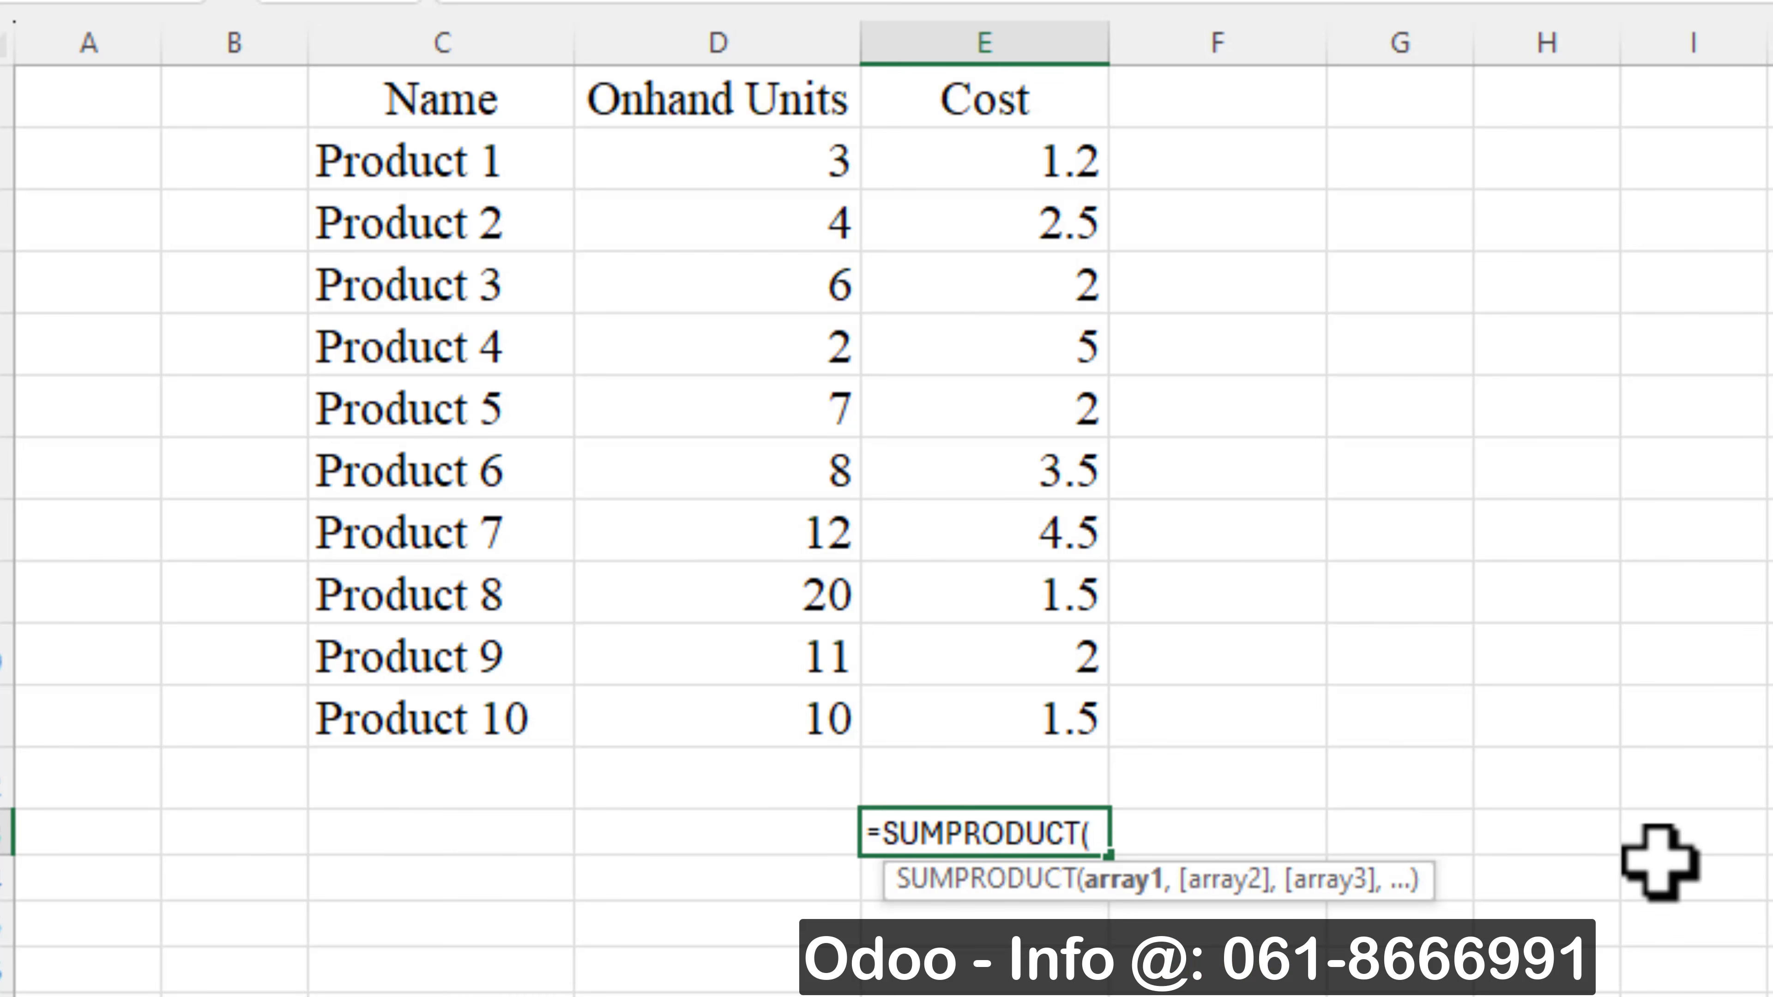
pyautogui.moveTo(705, 105); pyautogui.dragTo(705, 655)
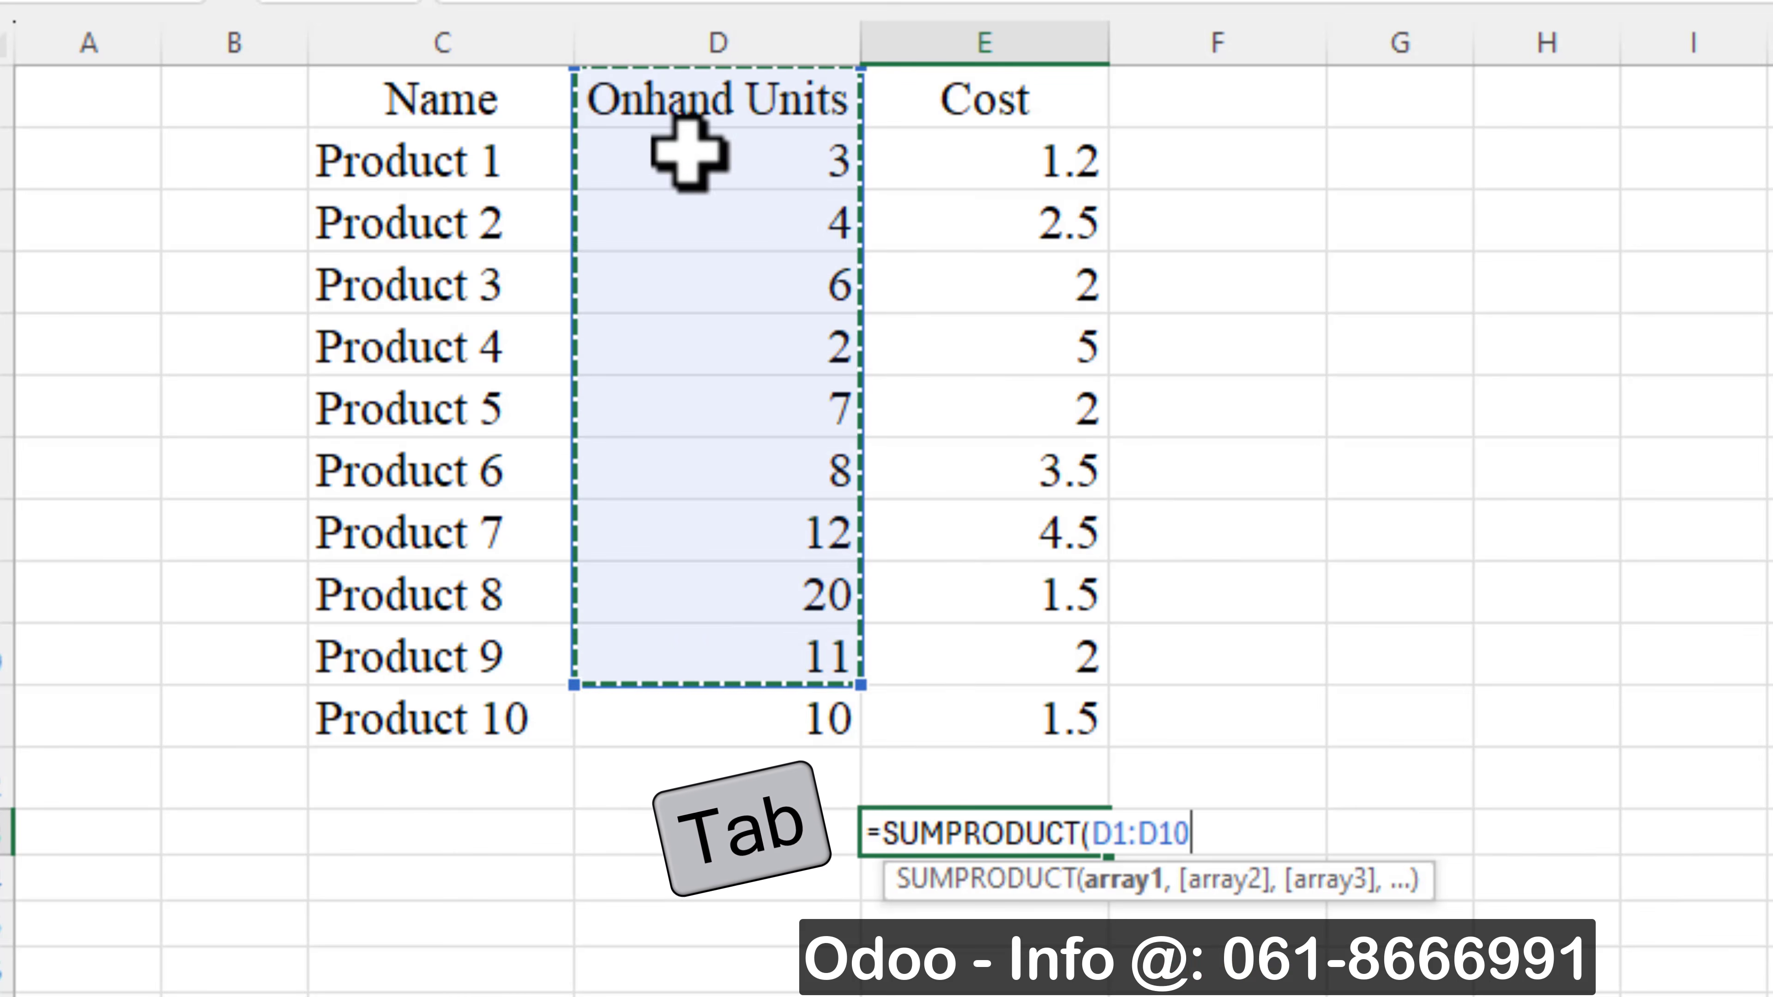
pyautogui.moveTo(693, 150); pyautogui.dragTo(719, 688)
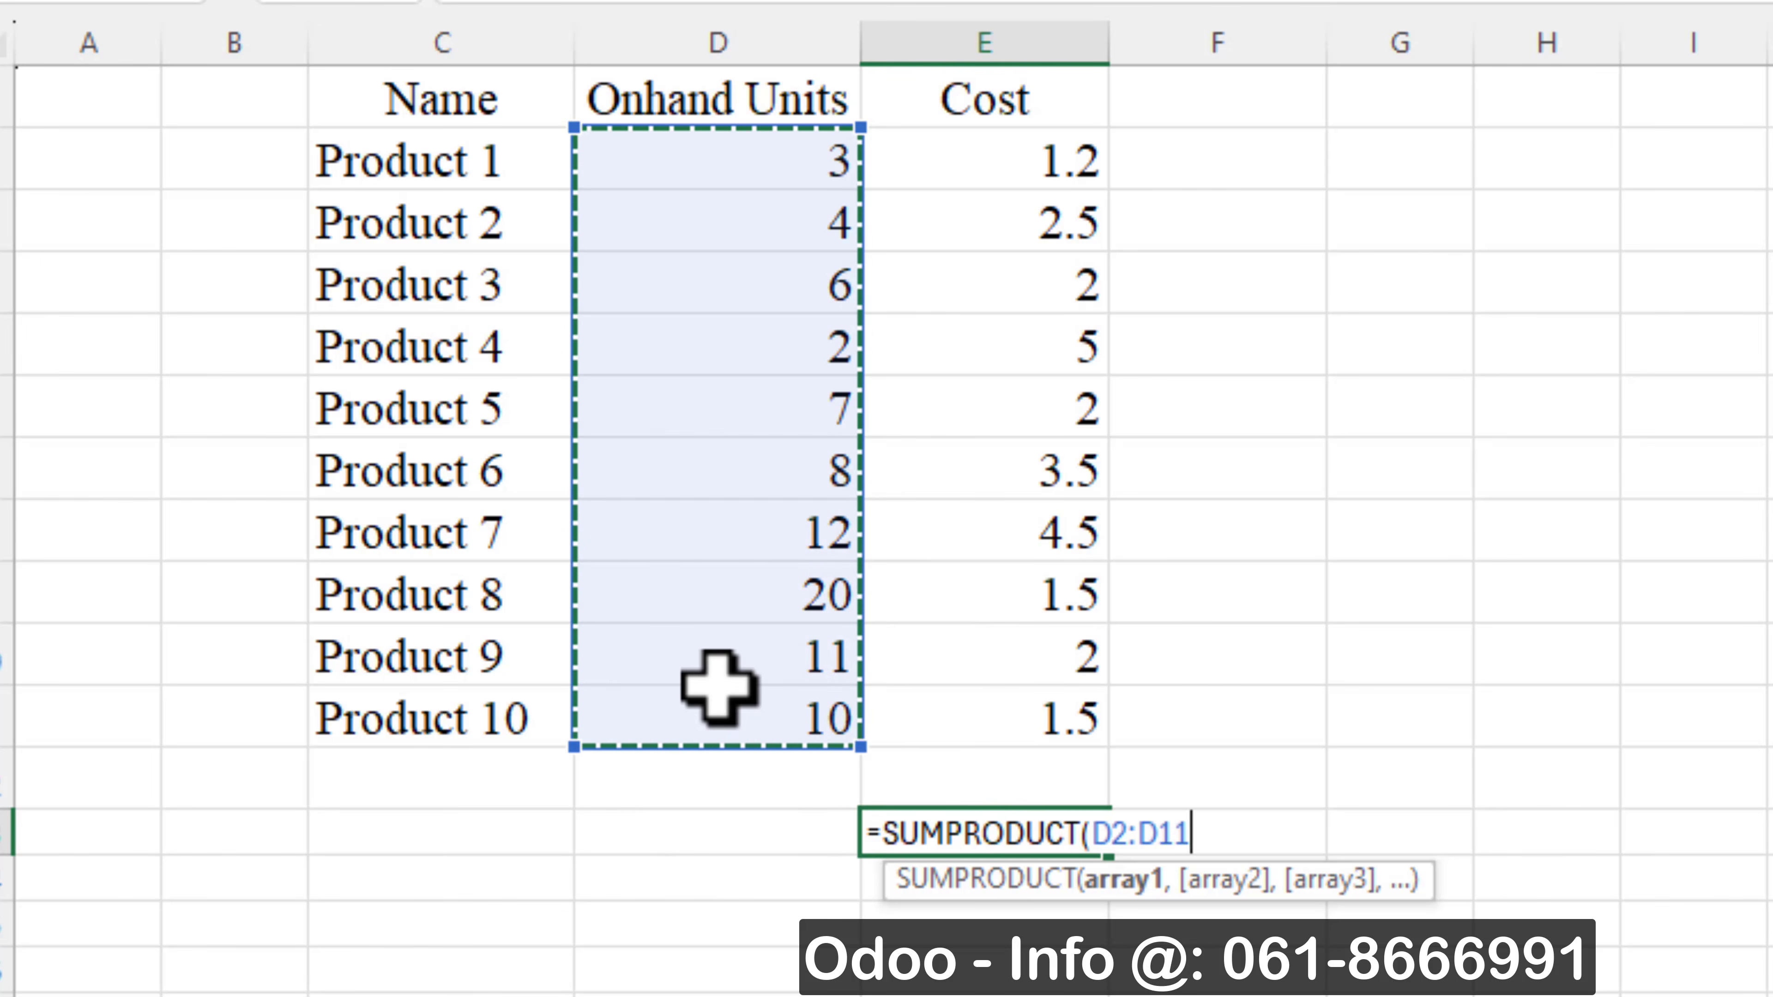
pyautogui.write(',')
pyautogui.moveTo(1052, 166); pyautogui.dragTo(1040, 715)
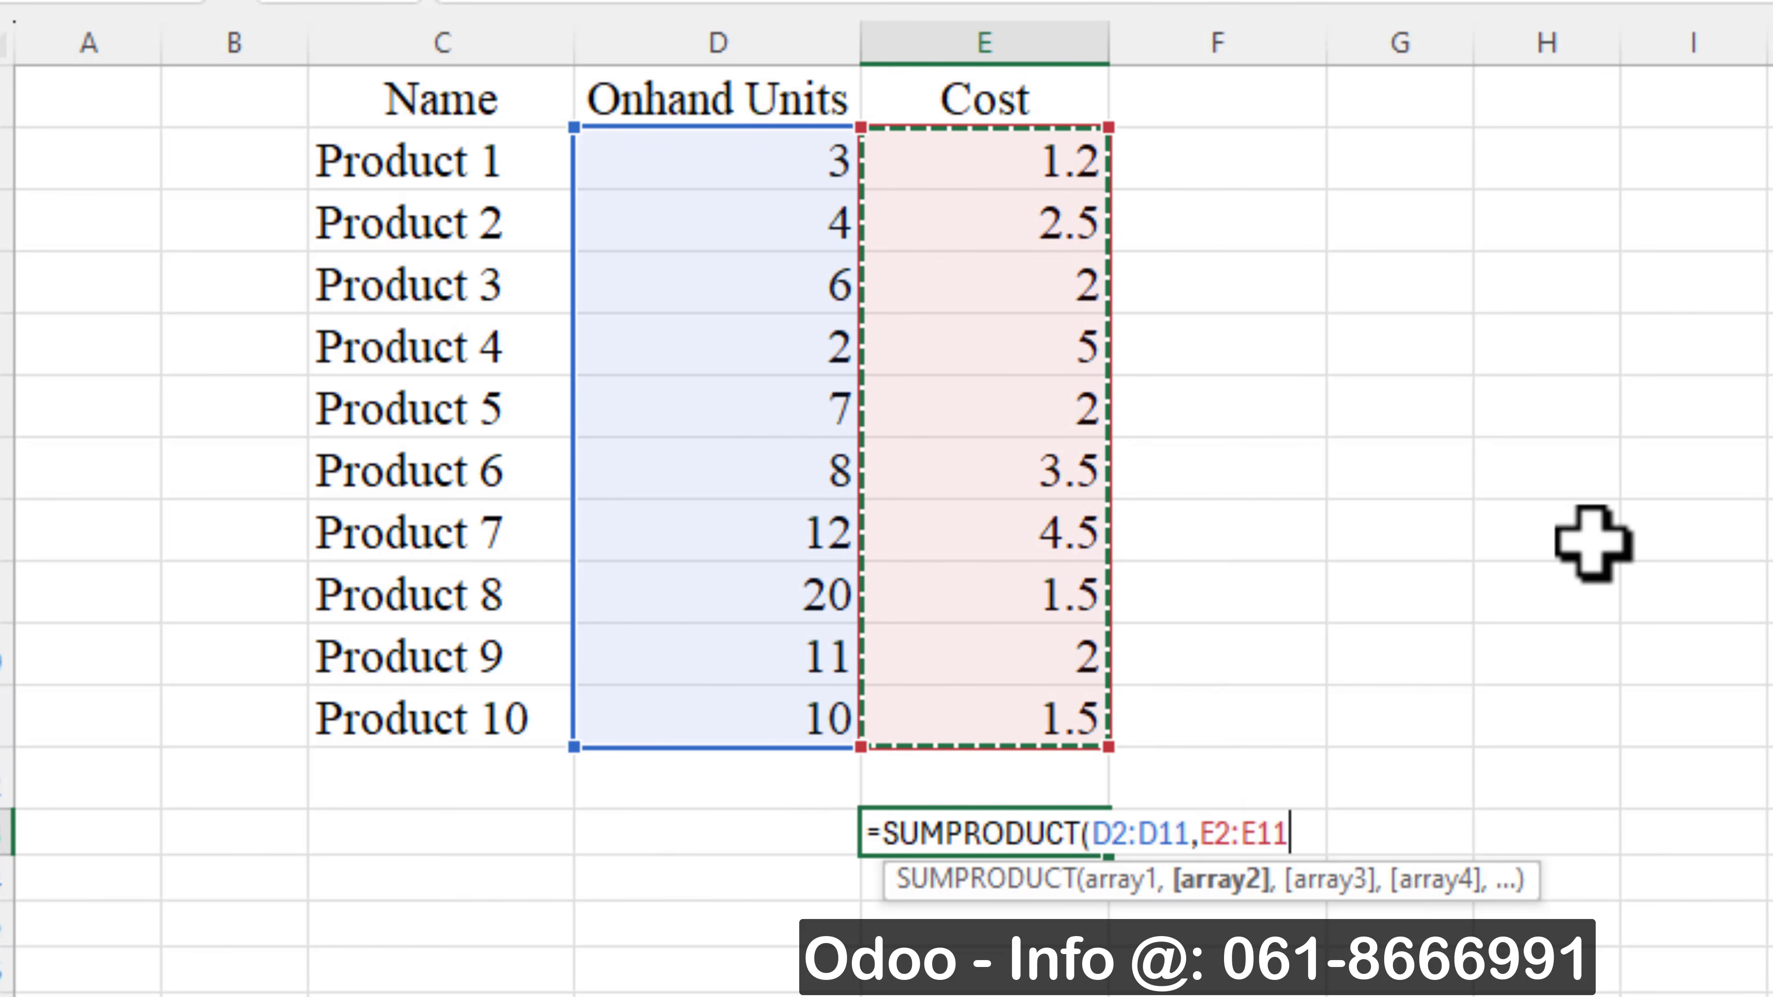
pyautogui.press('Return')
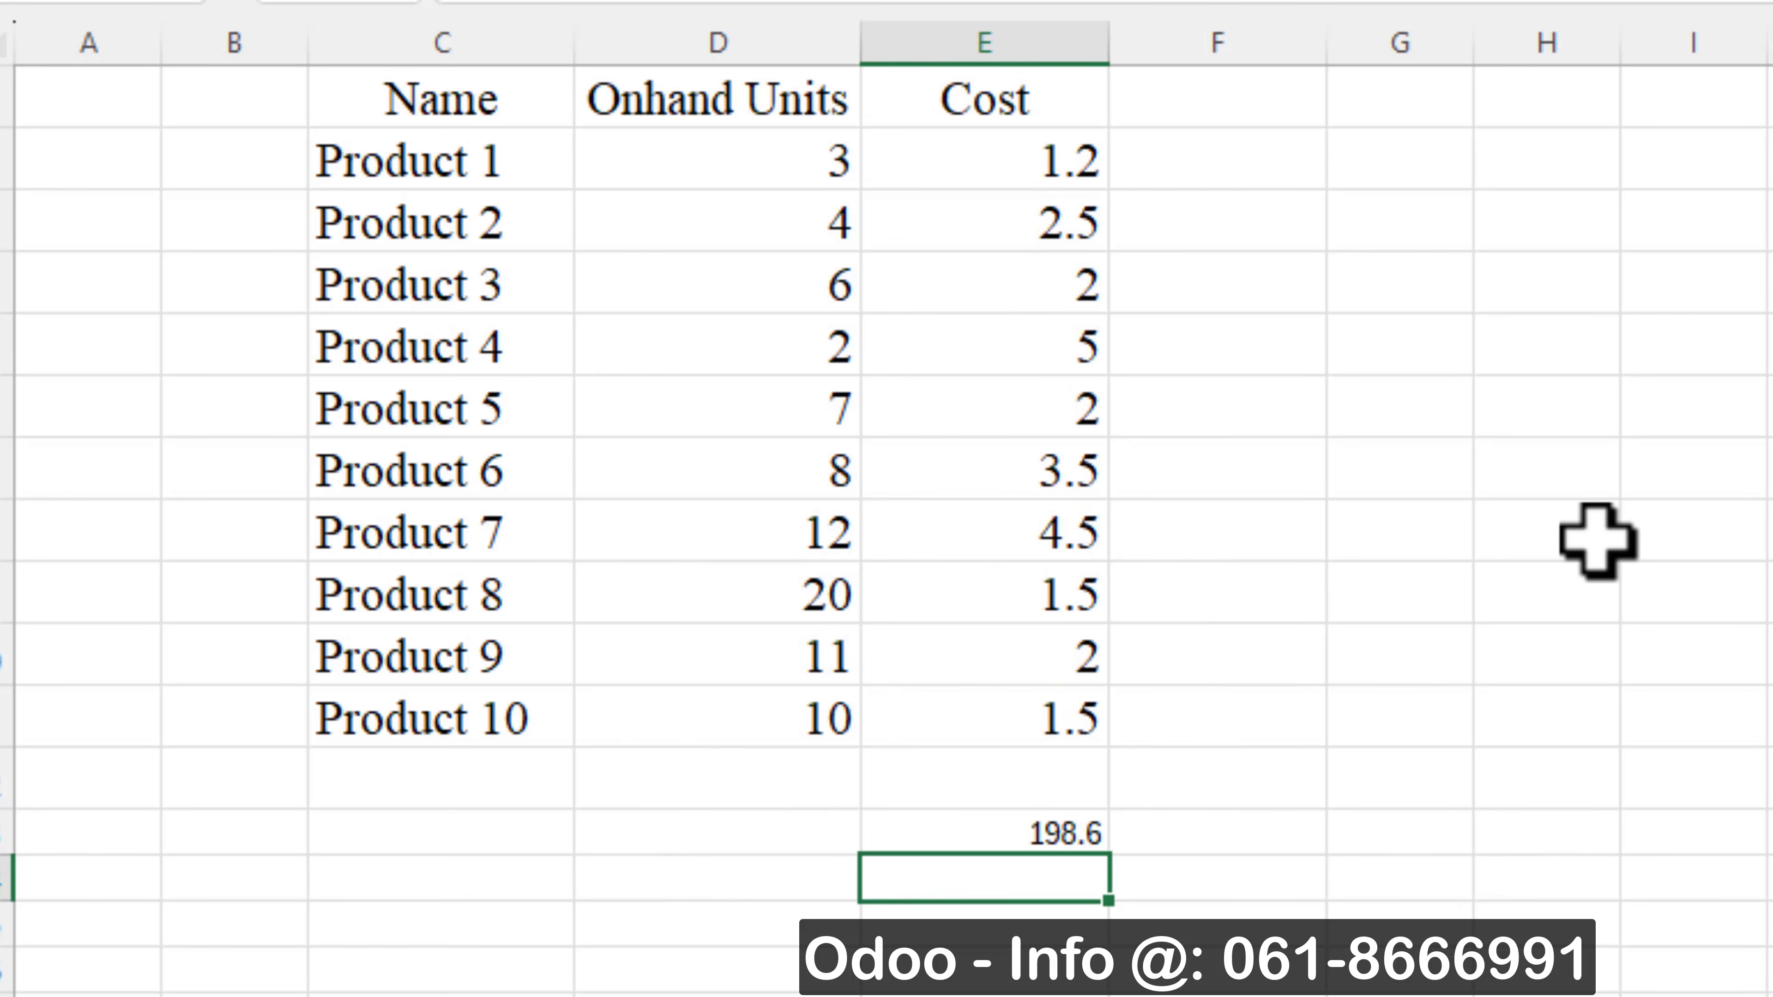
# Step: Format the result in E13 as bold, larger text with the dollar currency format
pyautogui.click(1023, 831)
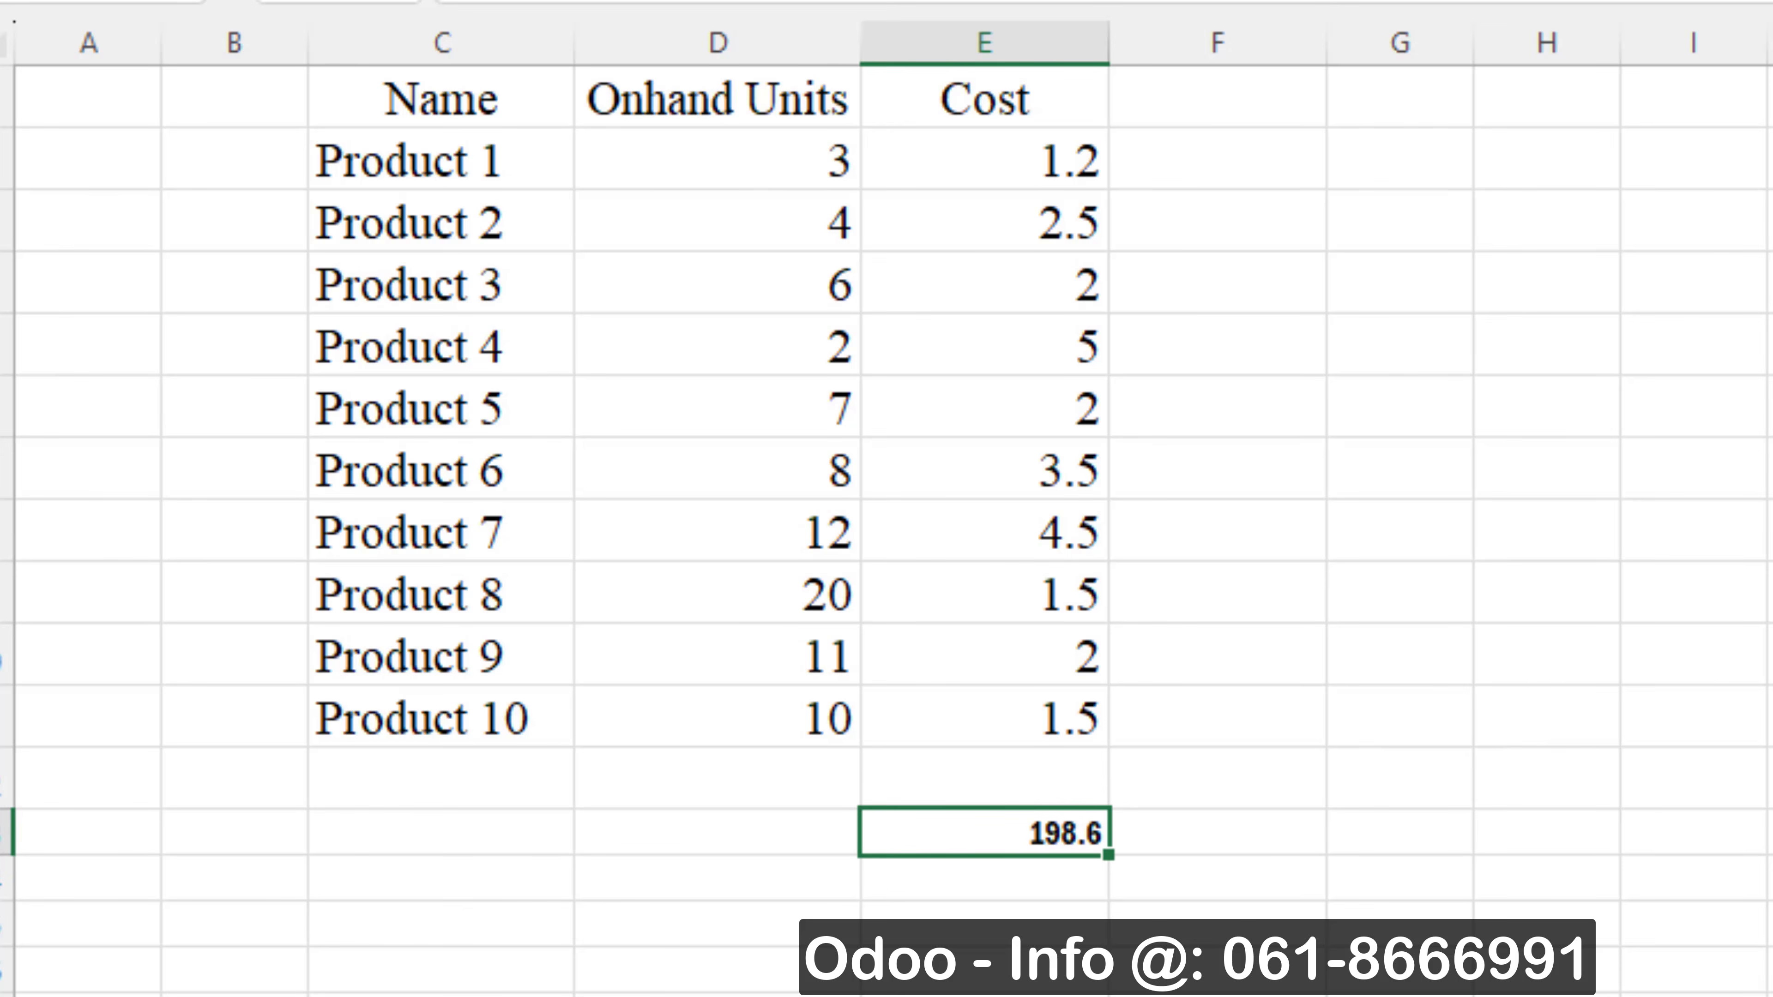
pyautogui.hotkey('ctrl', 'shift', '>')
pyautogui.hotkey('ctrl', 'shift', '>')
pyautogui.hotkey('ctrl', 'shift', '>')
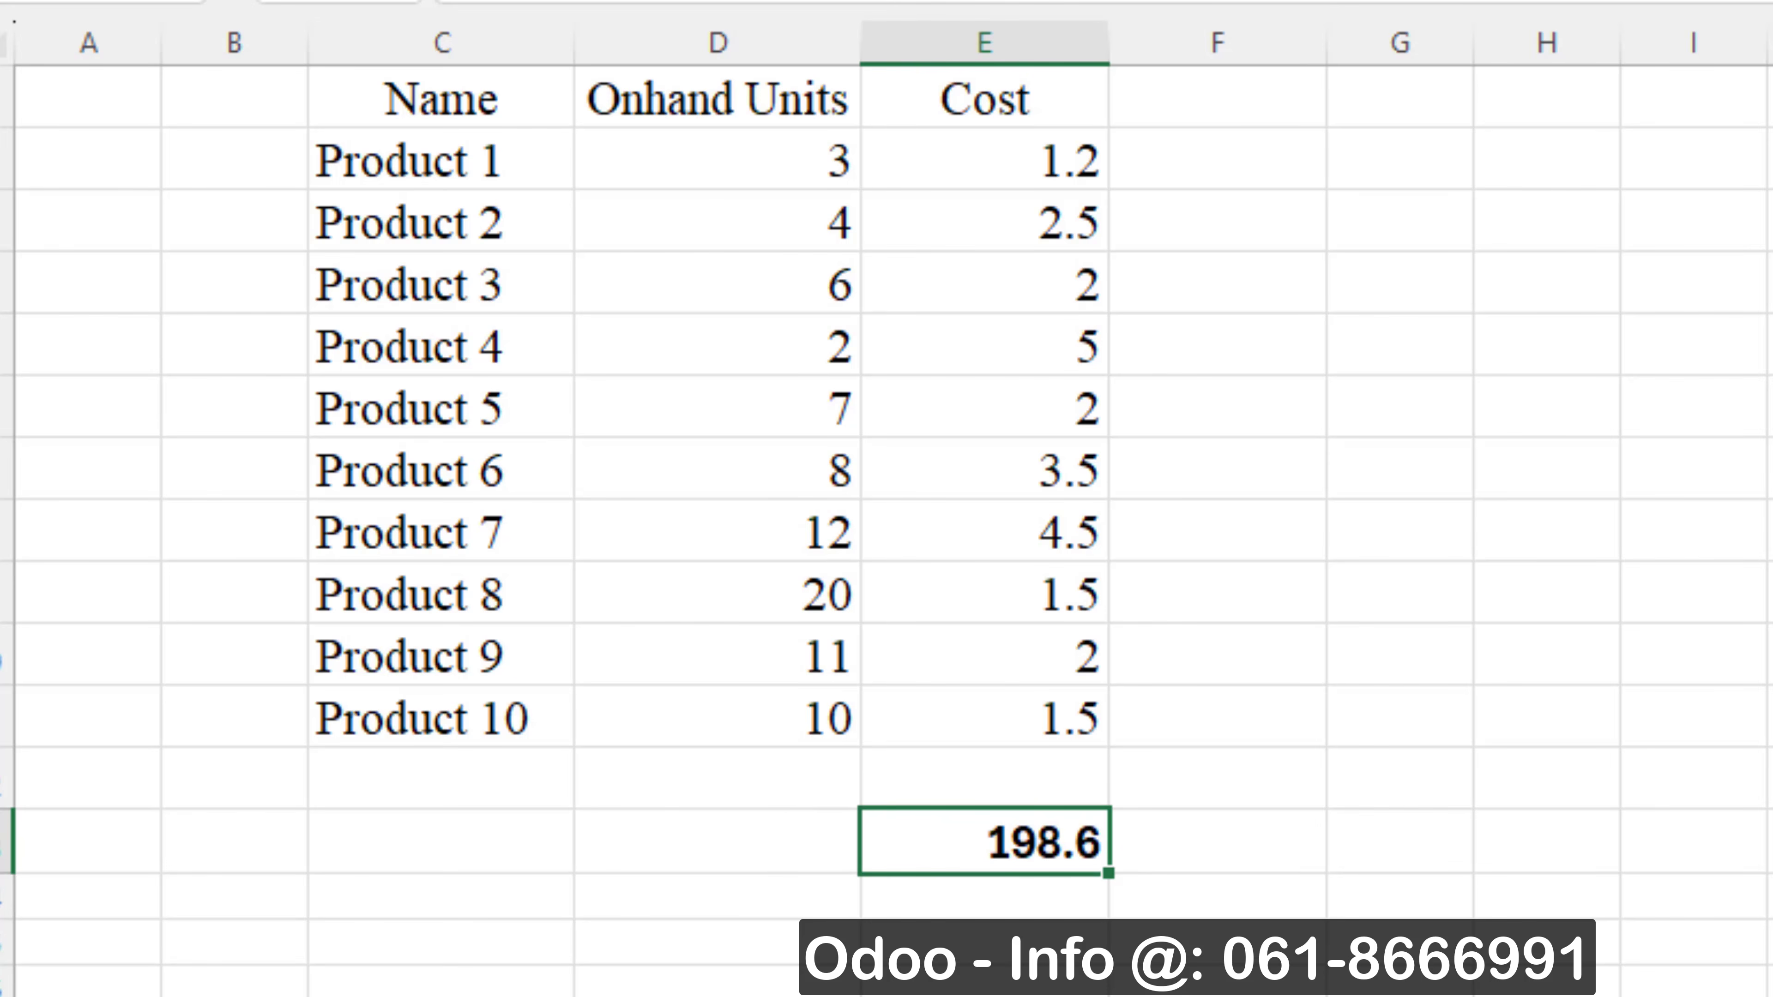
pyautogui.hotkey('ctrl', 'shift', '4')
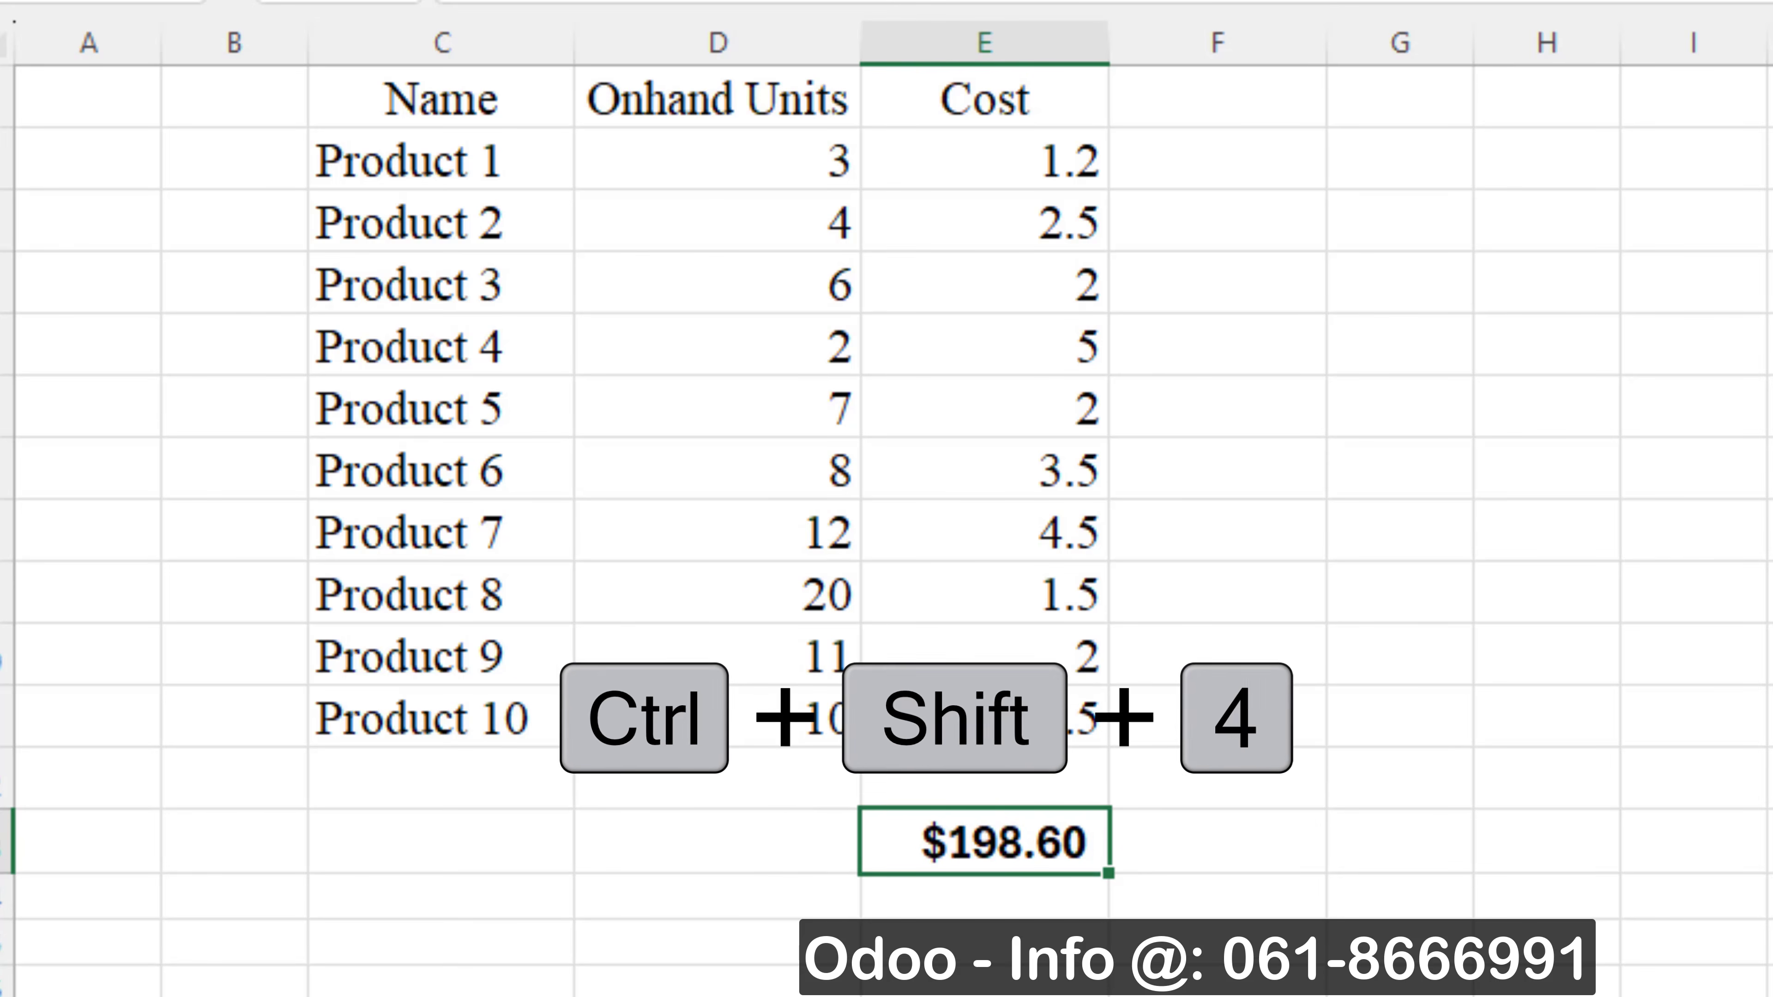
# Step: Label the cell beside the inventory value "total" and make the label bold
pyautogui.click(790, 819)
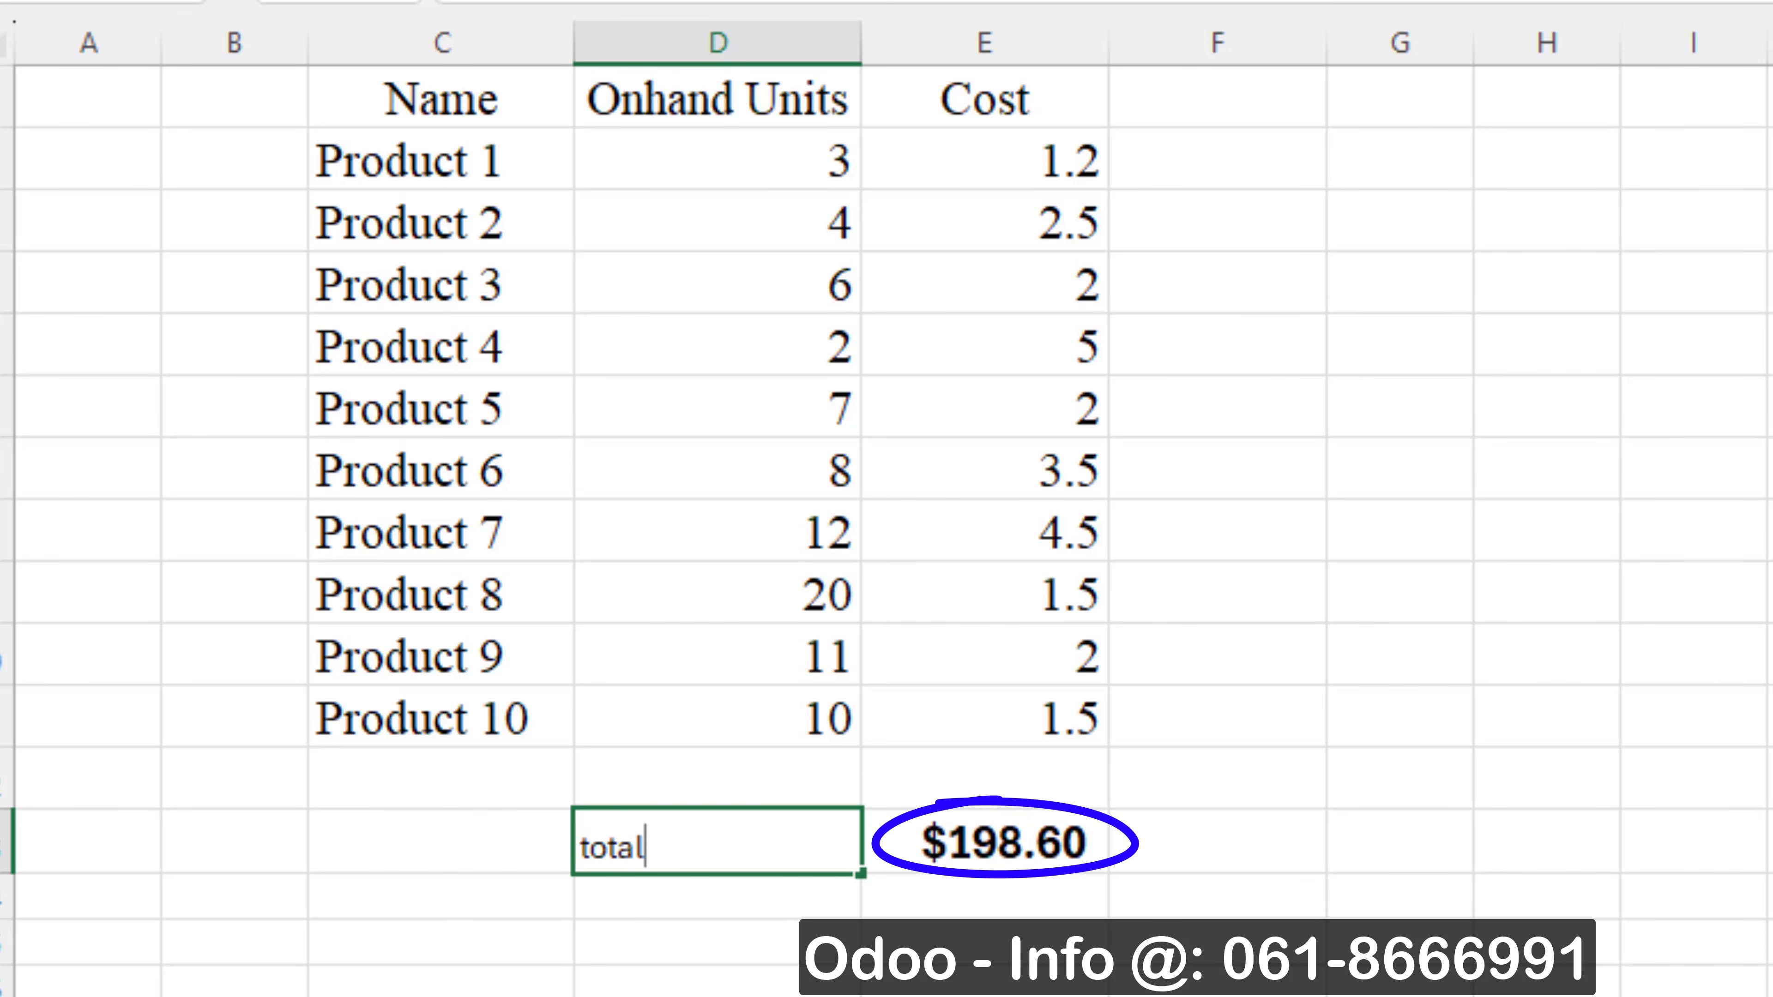
pyautogui.press('Tab')
pyautogui.hotkey('shift', 'Tab')
pyautogui.hotkey('ctrl', 'b')
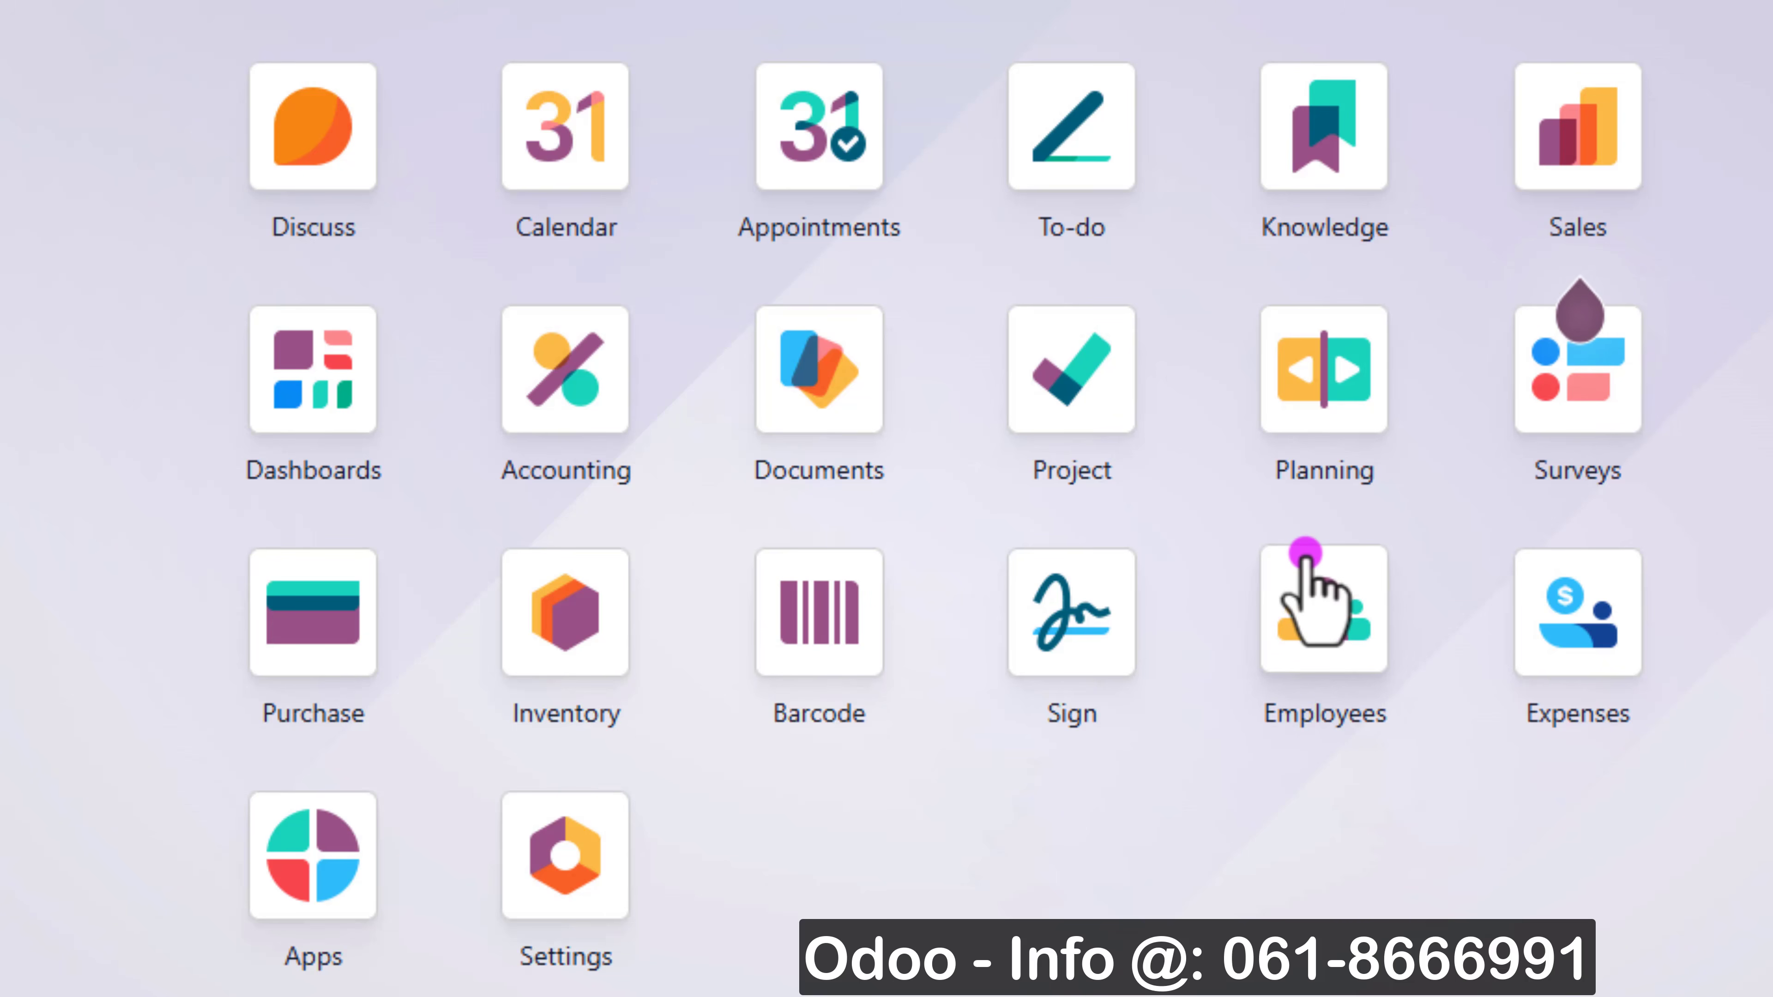
# Step: Switch to Odoo and examine the Accounting balance sheet from assets through equity
pyautogui.click(544, 394)
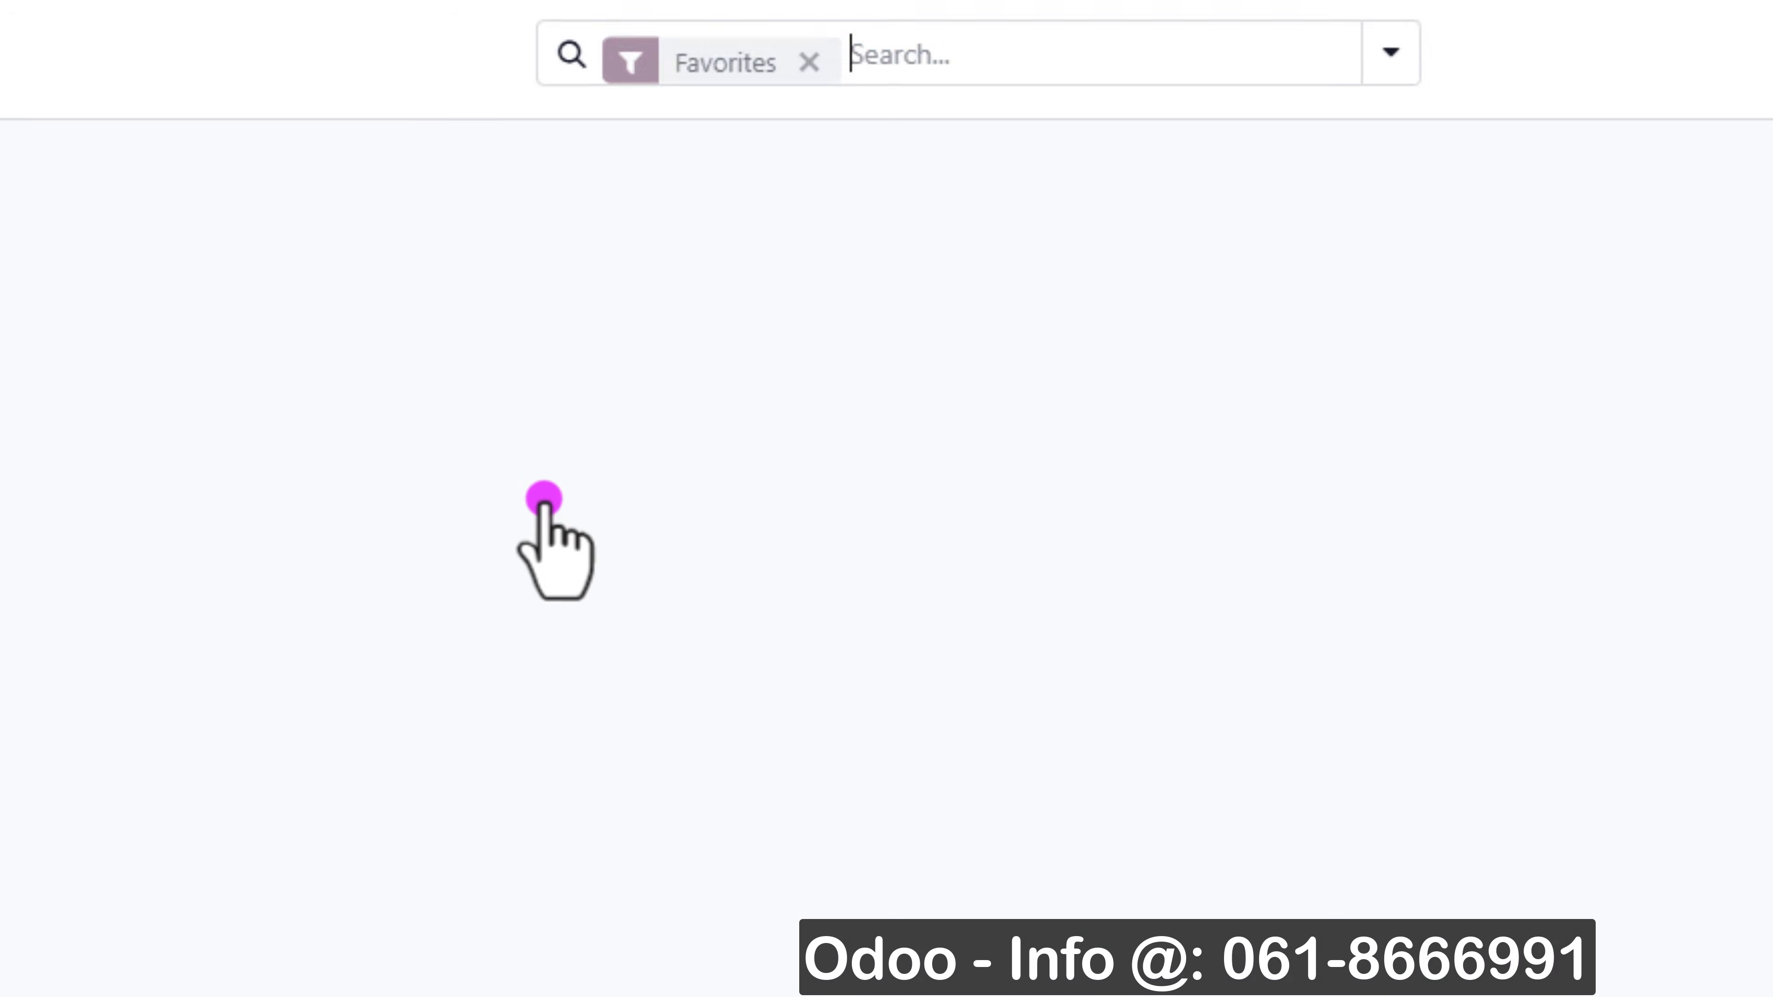
pyautogui.click(835, 70)
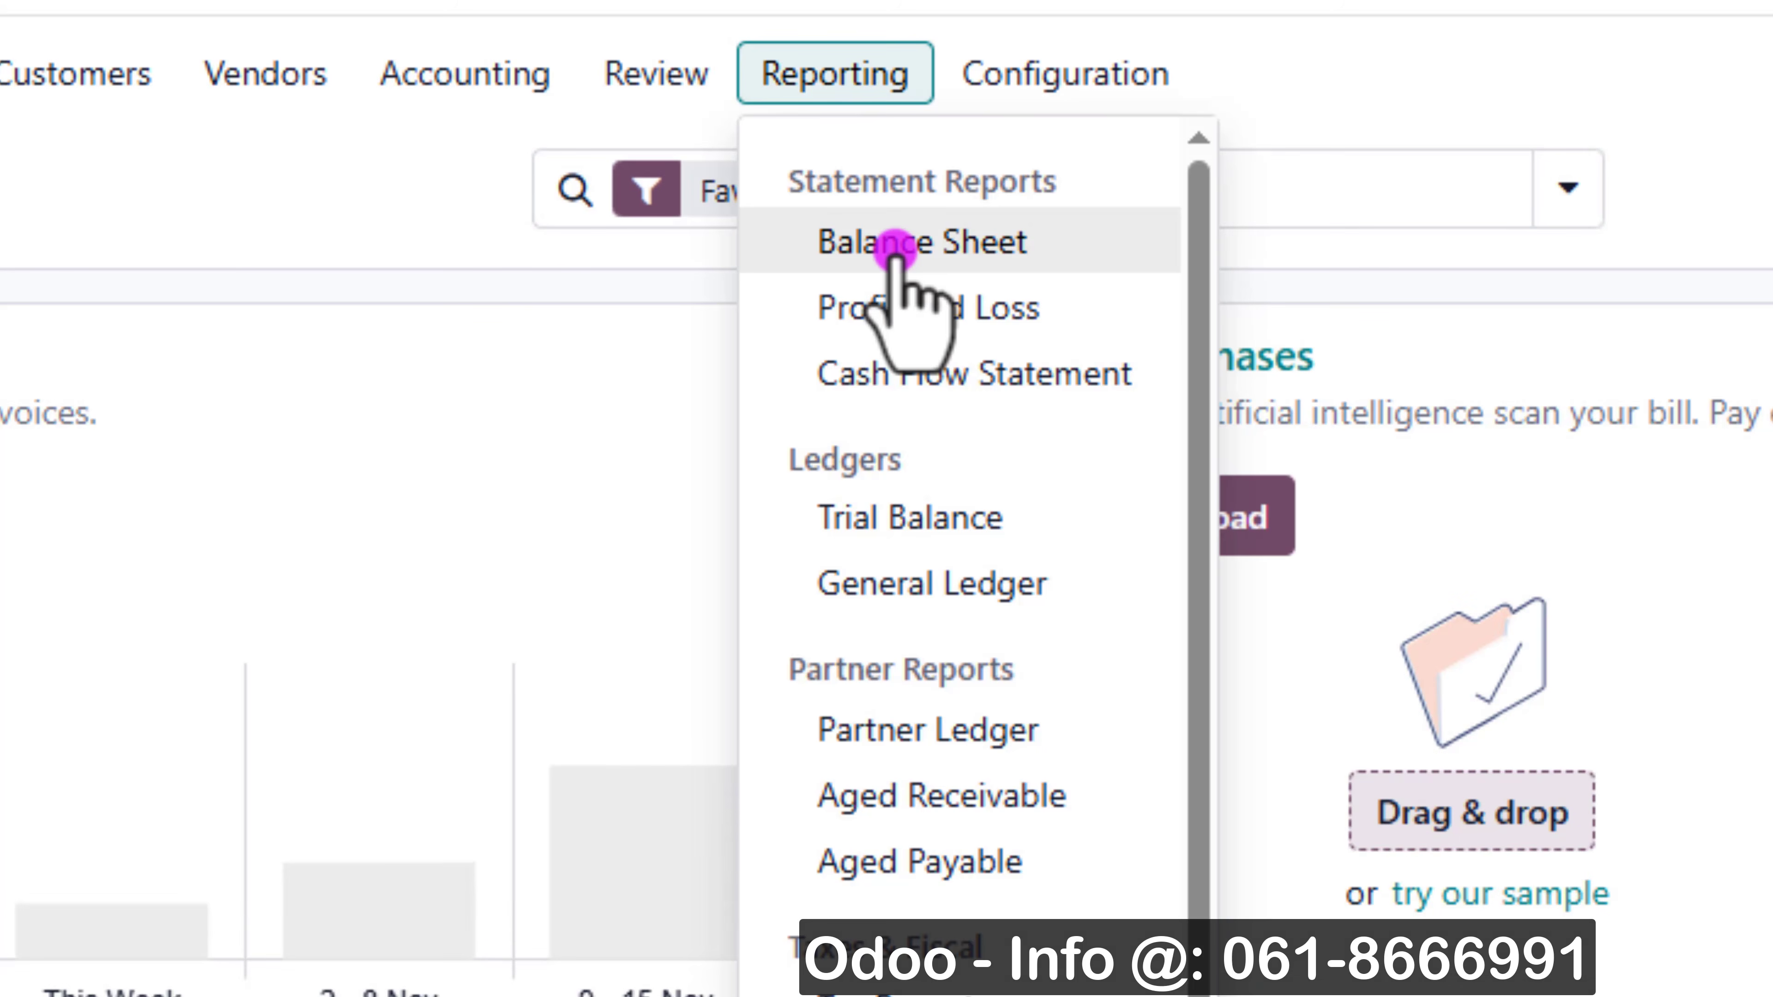
pyautogui.click(894, 238)
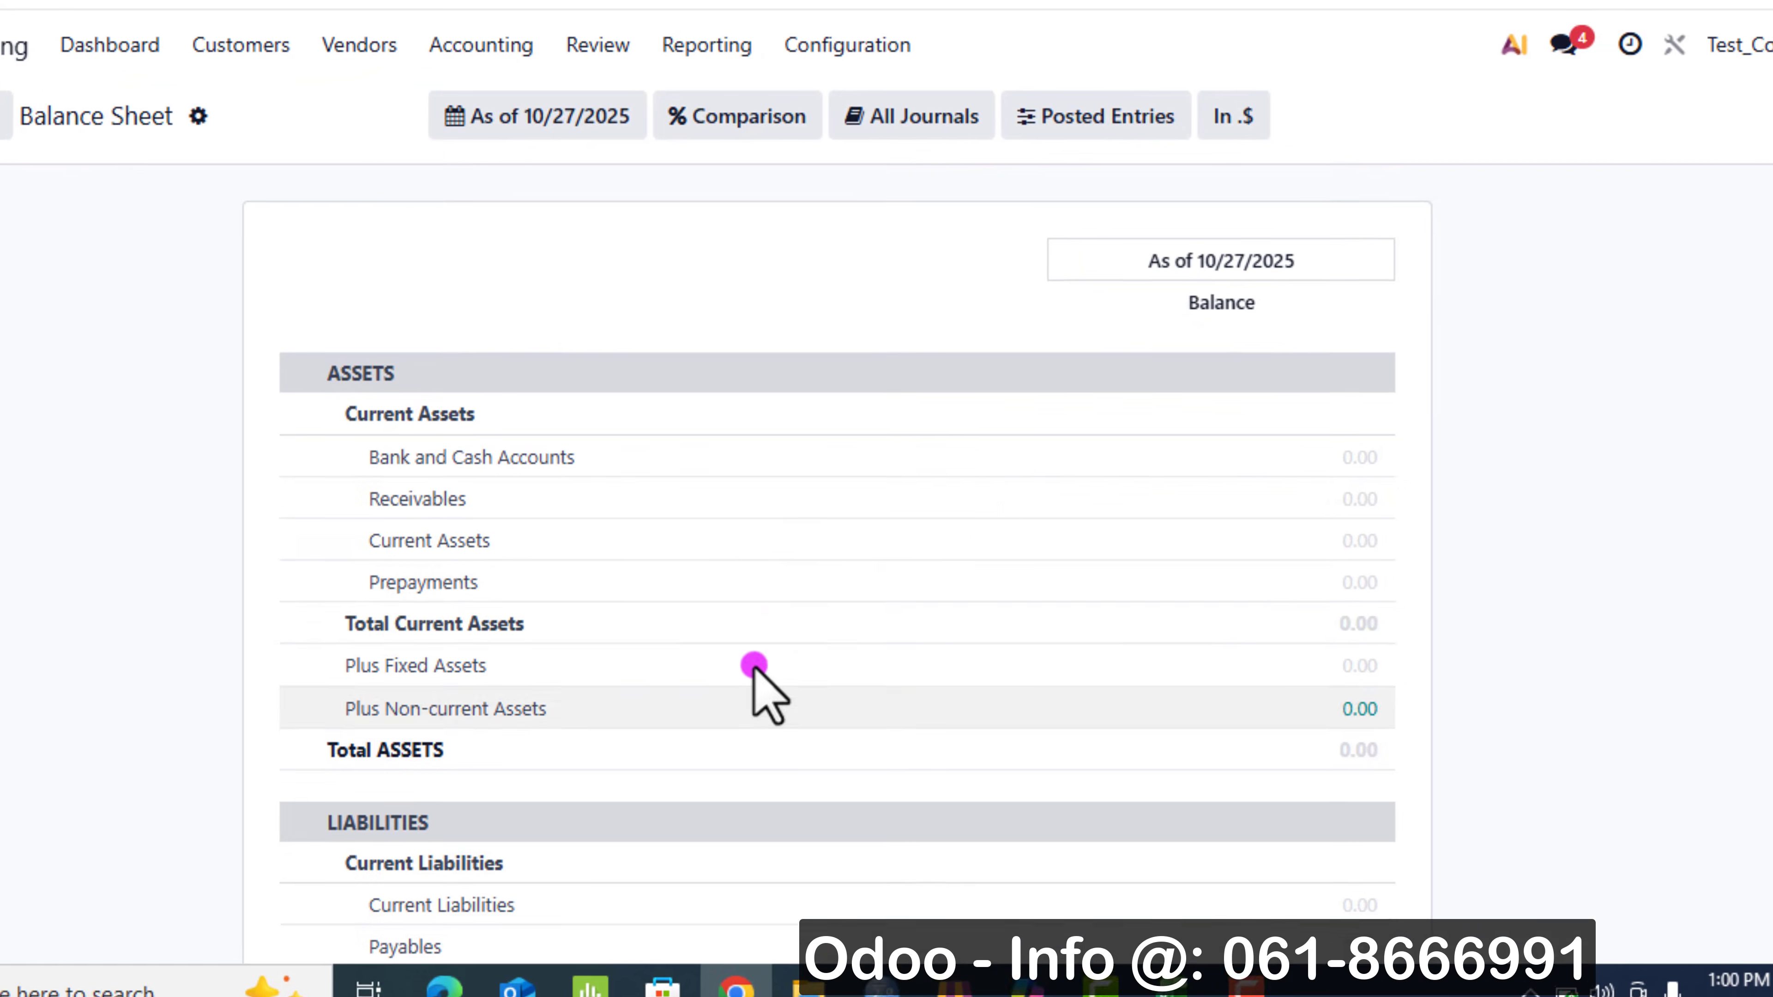
pyautogui.scroll(-10, 835, 559)
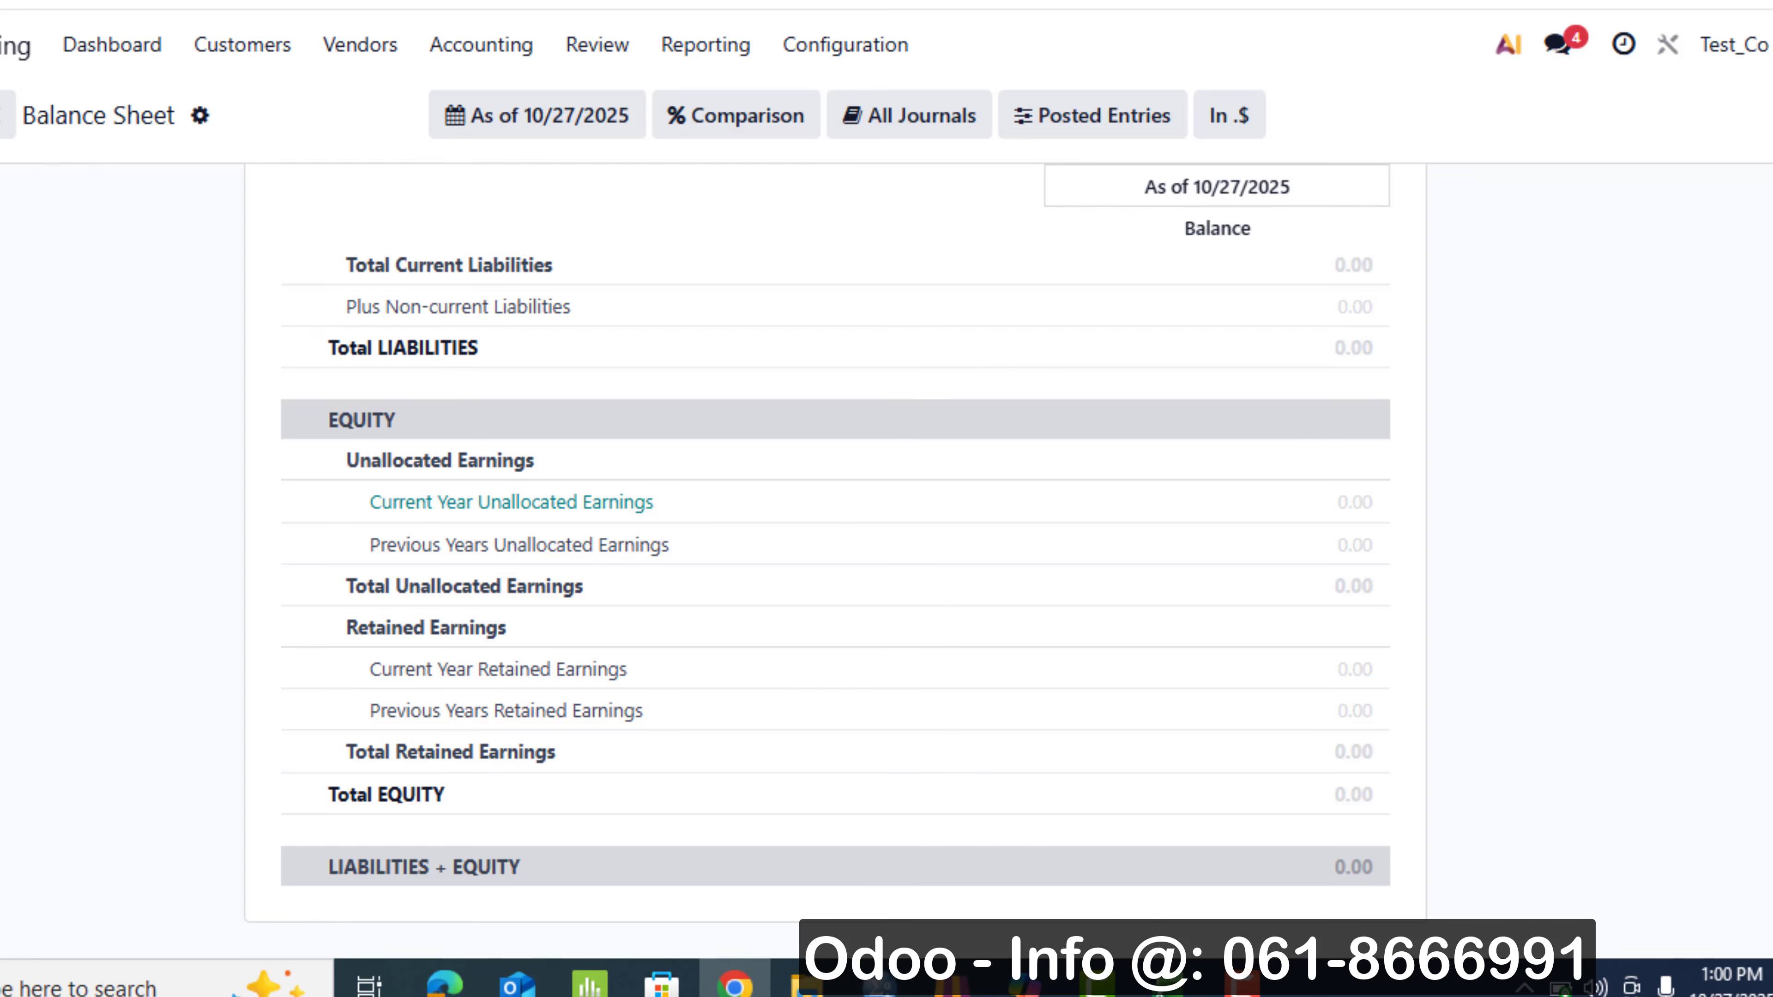
pyautogui.scroll(10, 835, 558)
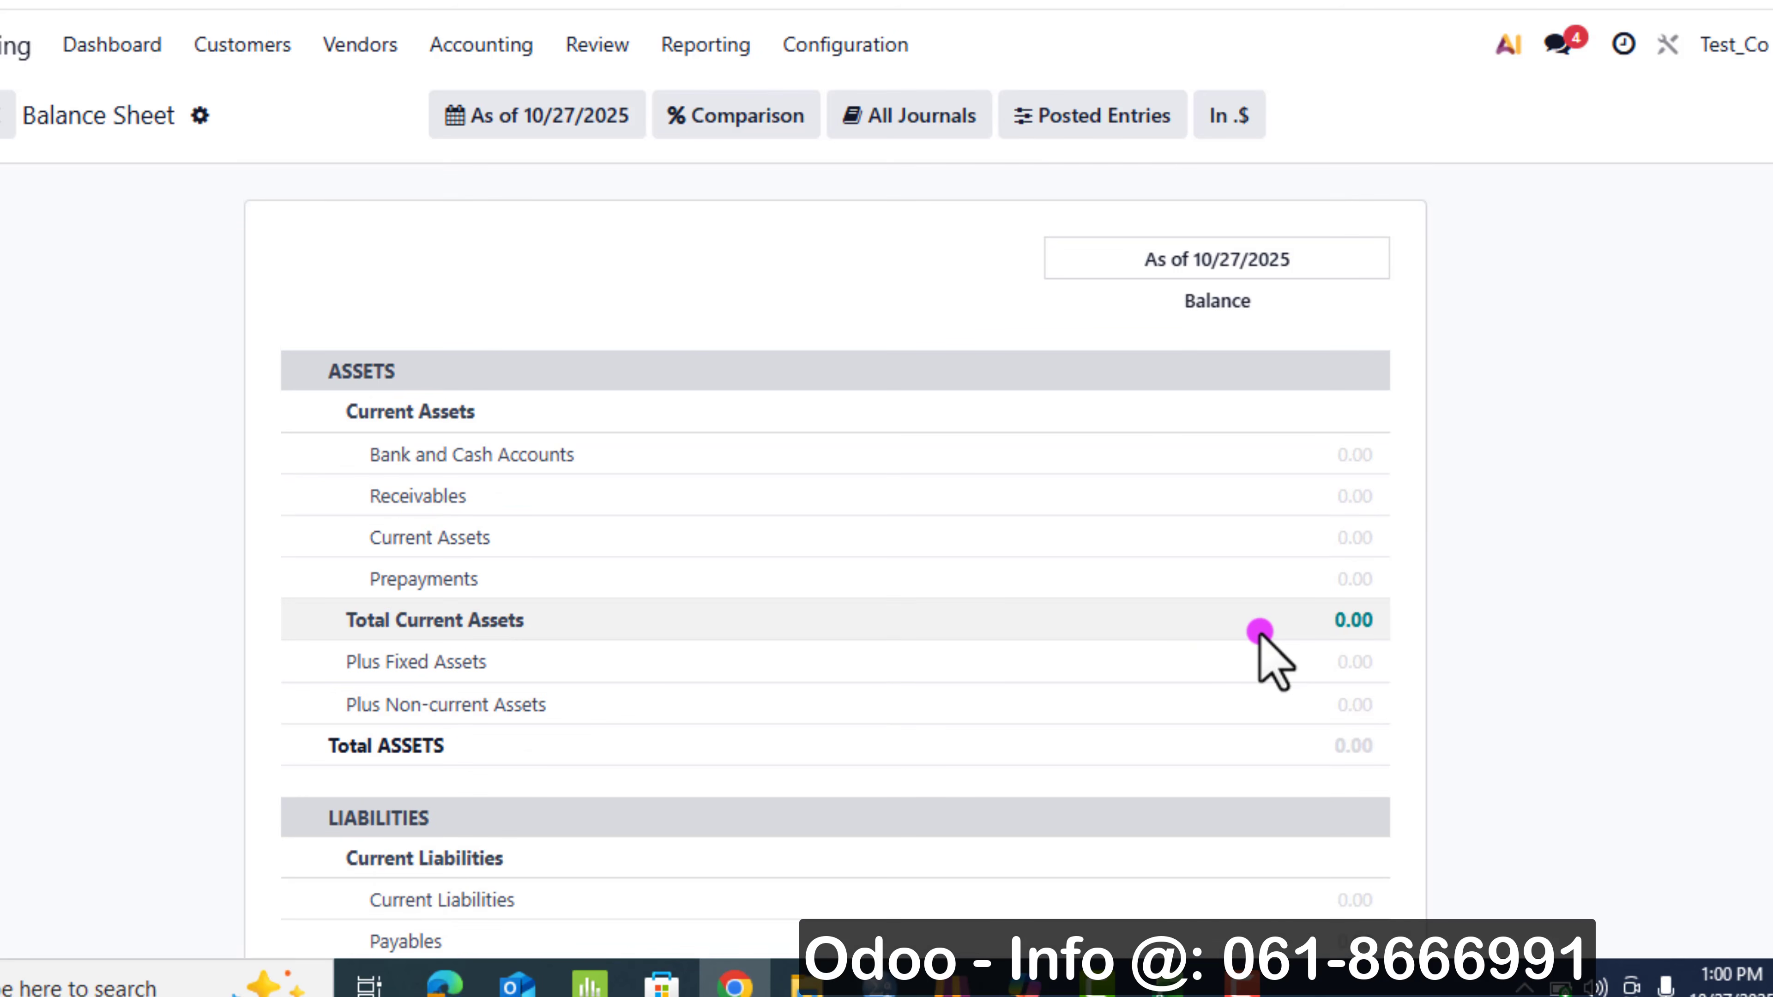
# Step: Go to the Inventory app and open its Products list
pyautogui.click(1, 46)
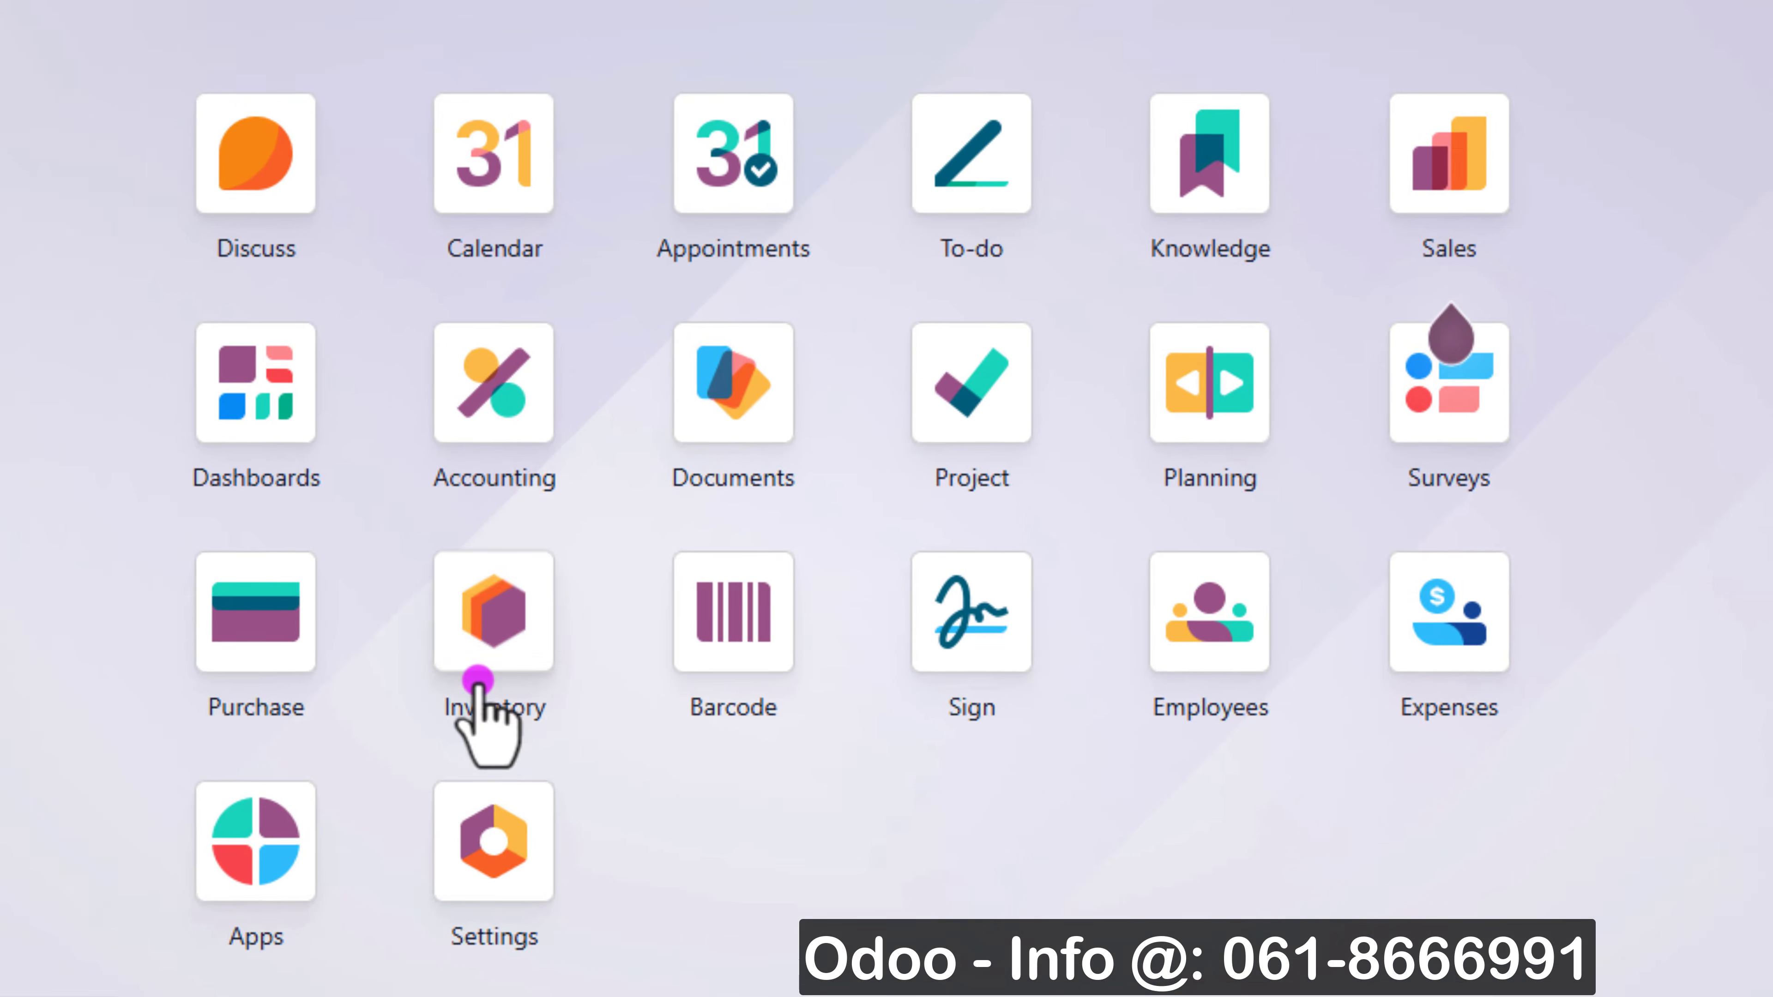
pyautogui.click(479, 681)
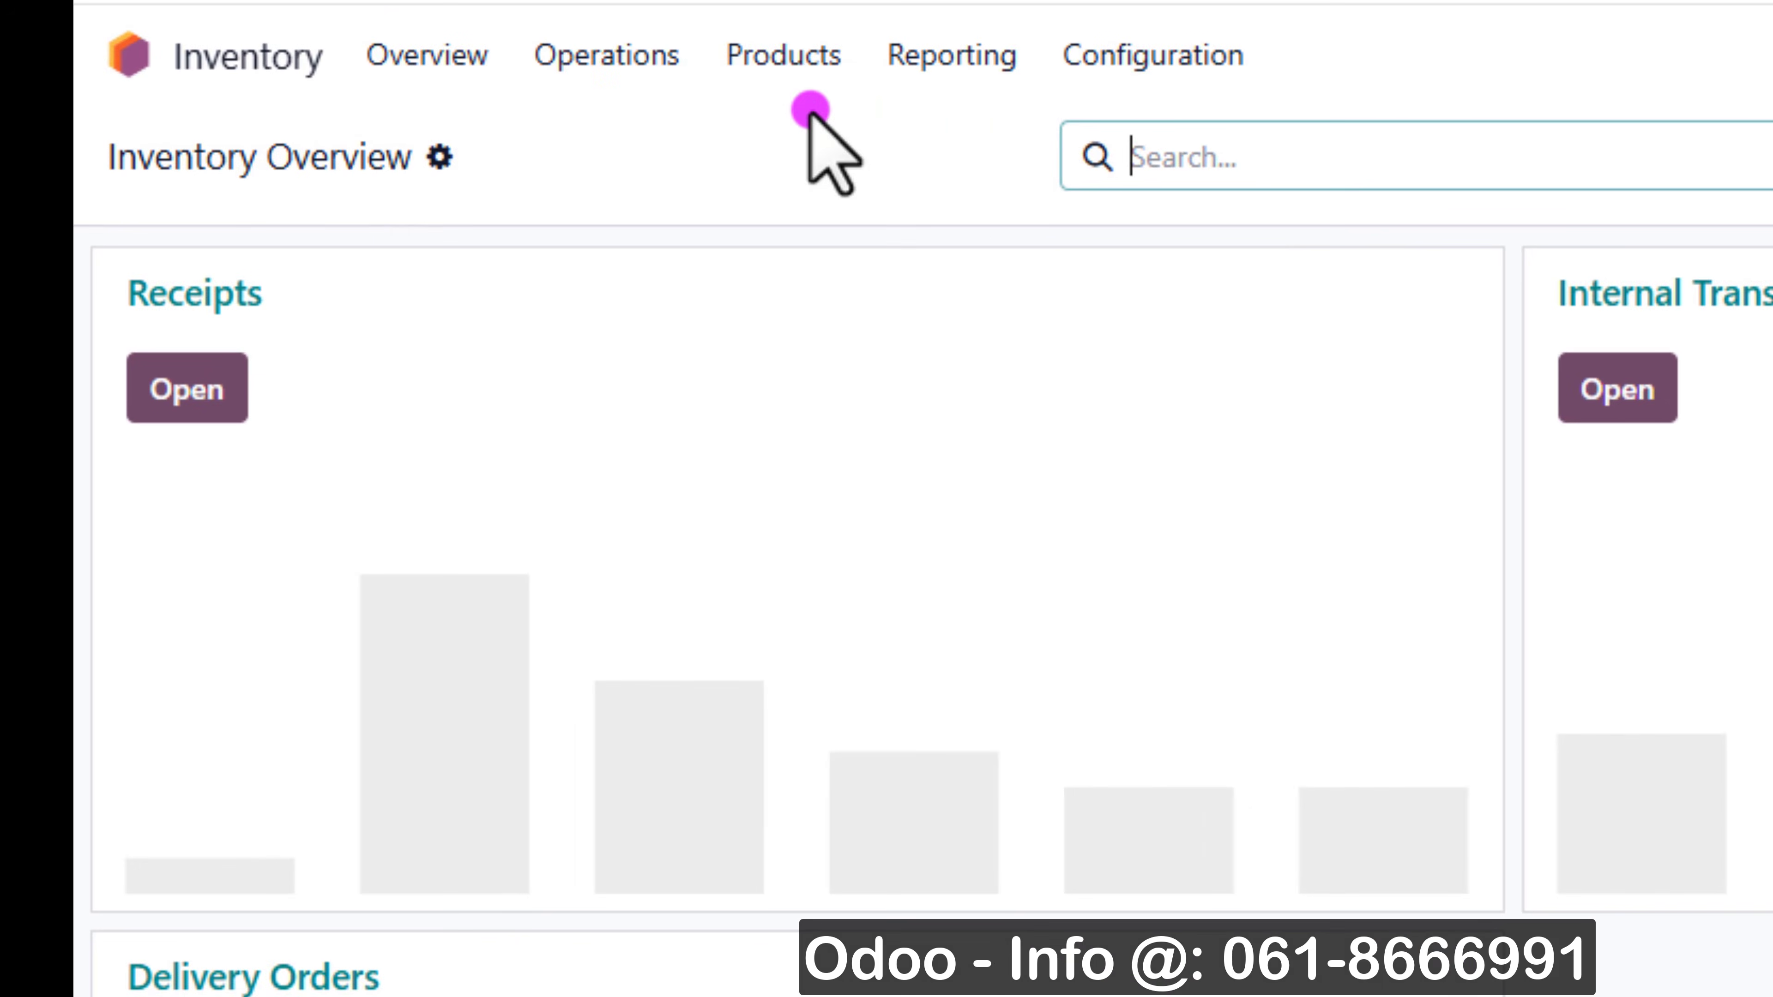
pyautogui.click(642, 25)
pyautogui.click(656, 103)
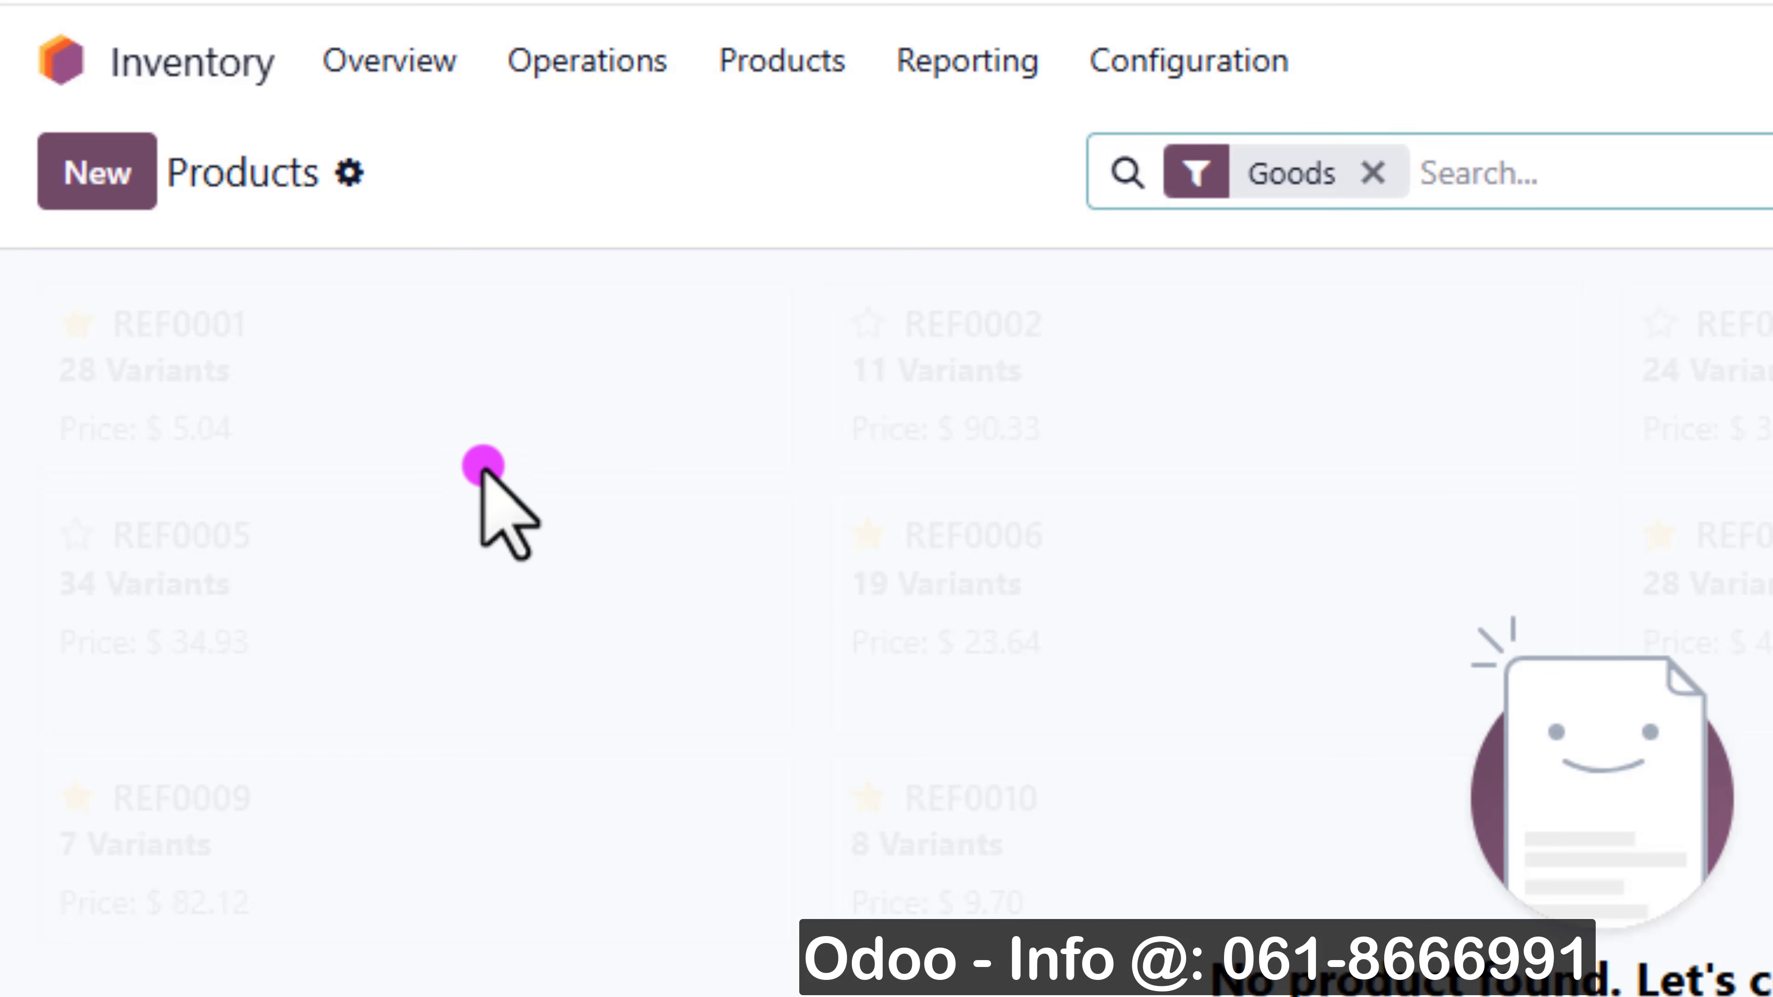
# Step: Import the Product sheet of Test - Odoo.xlsx from the Desktop as product records, testing the data first
pyautogui.click(352, 174)
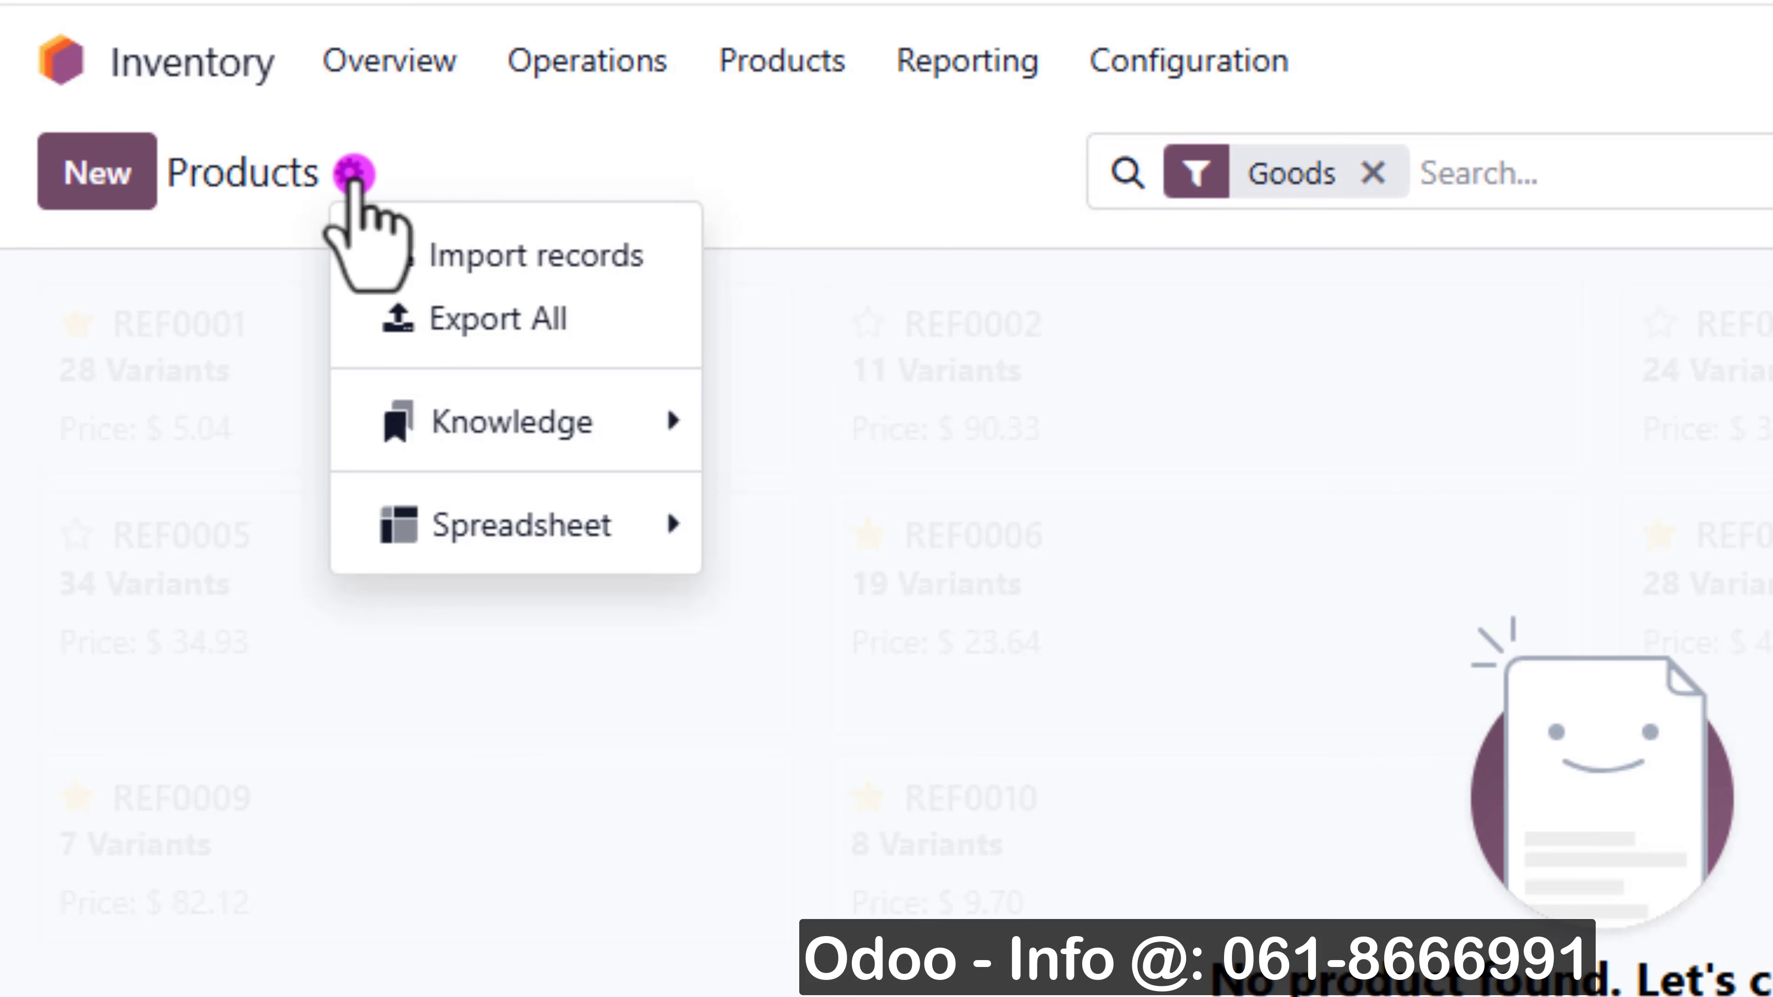
pyautogui.click(473, 258)
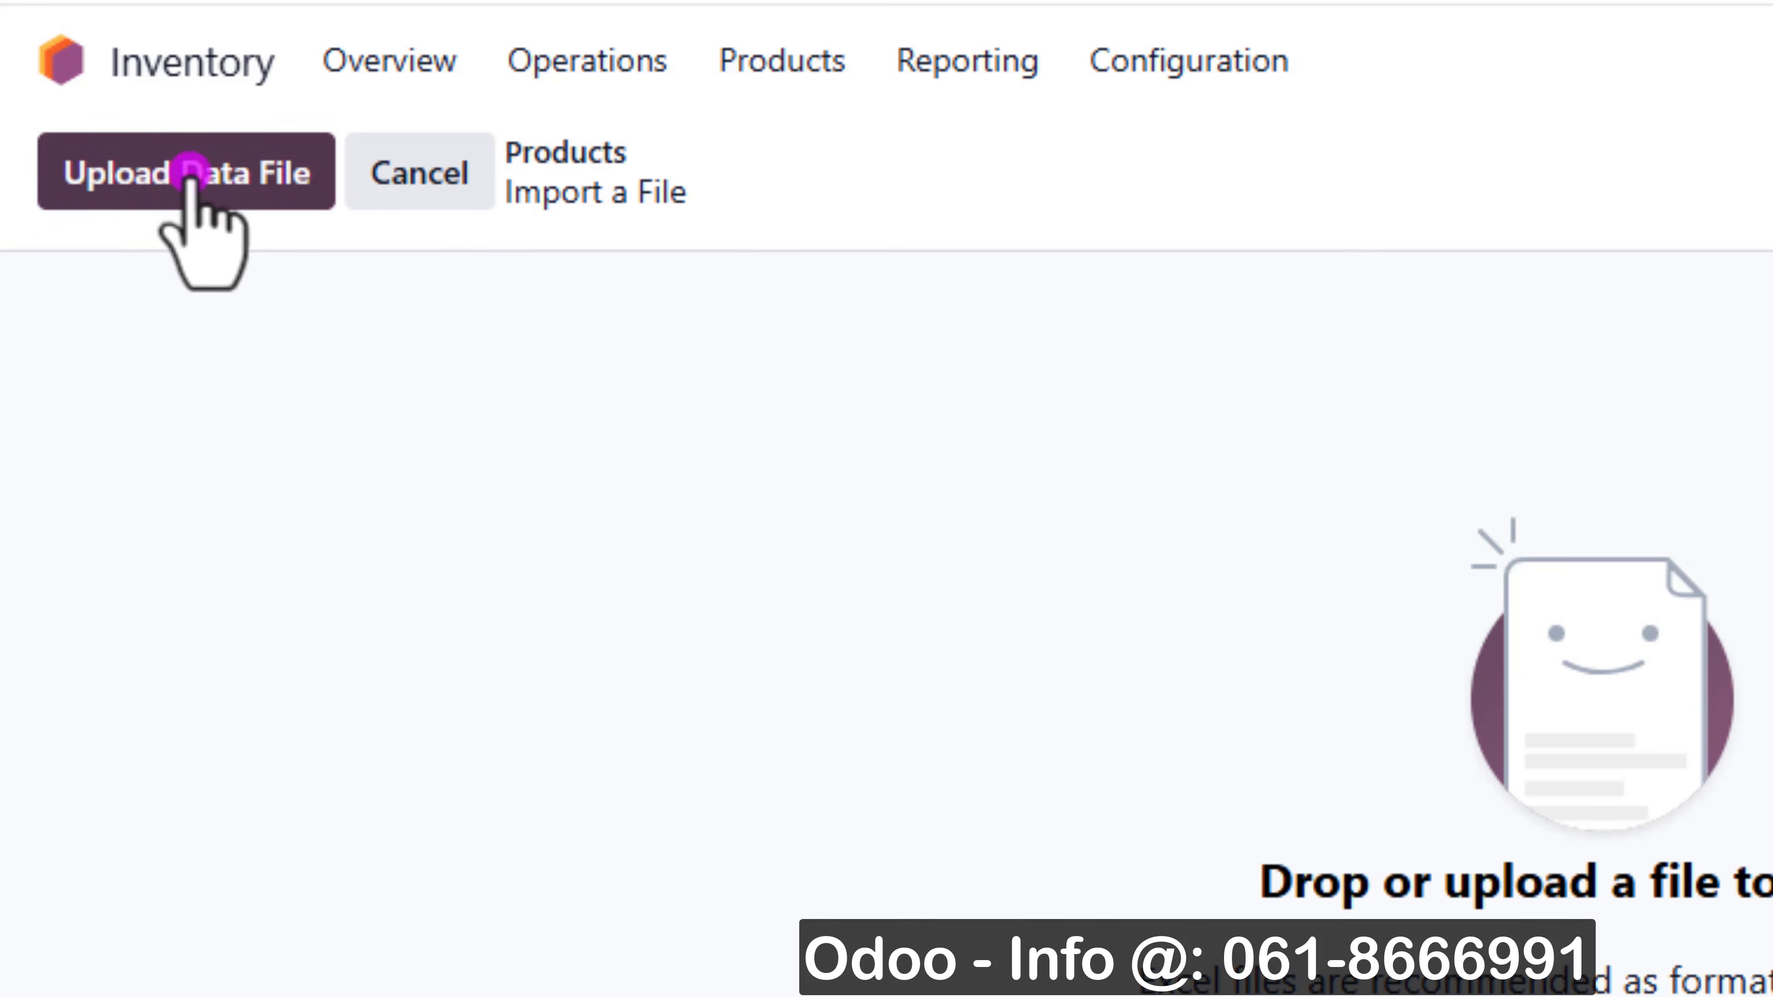
pyautogui.click(190, 172)
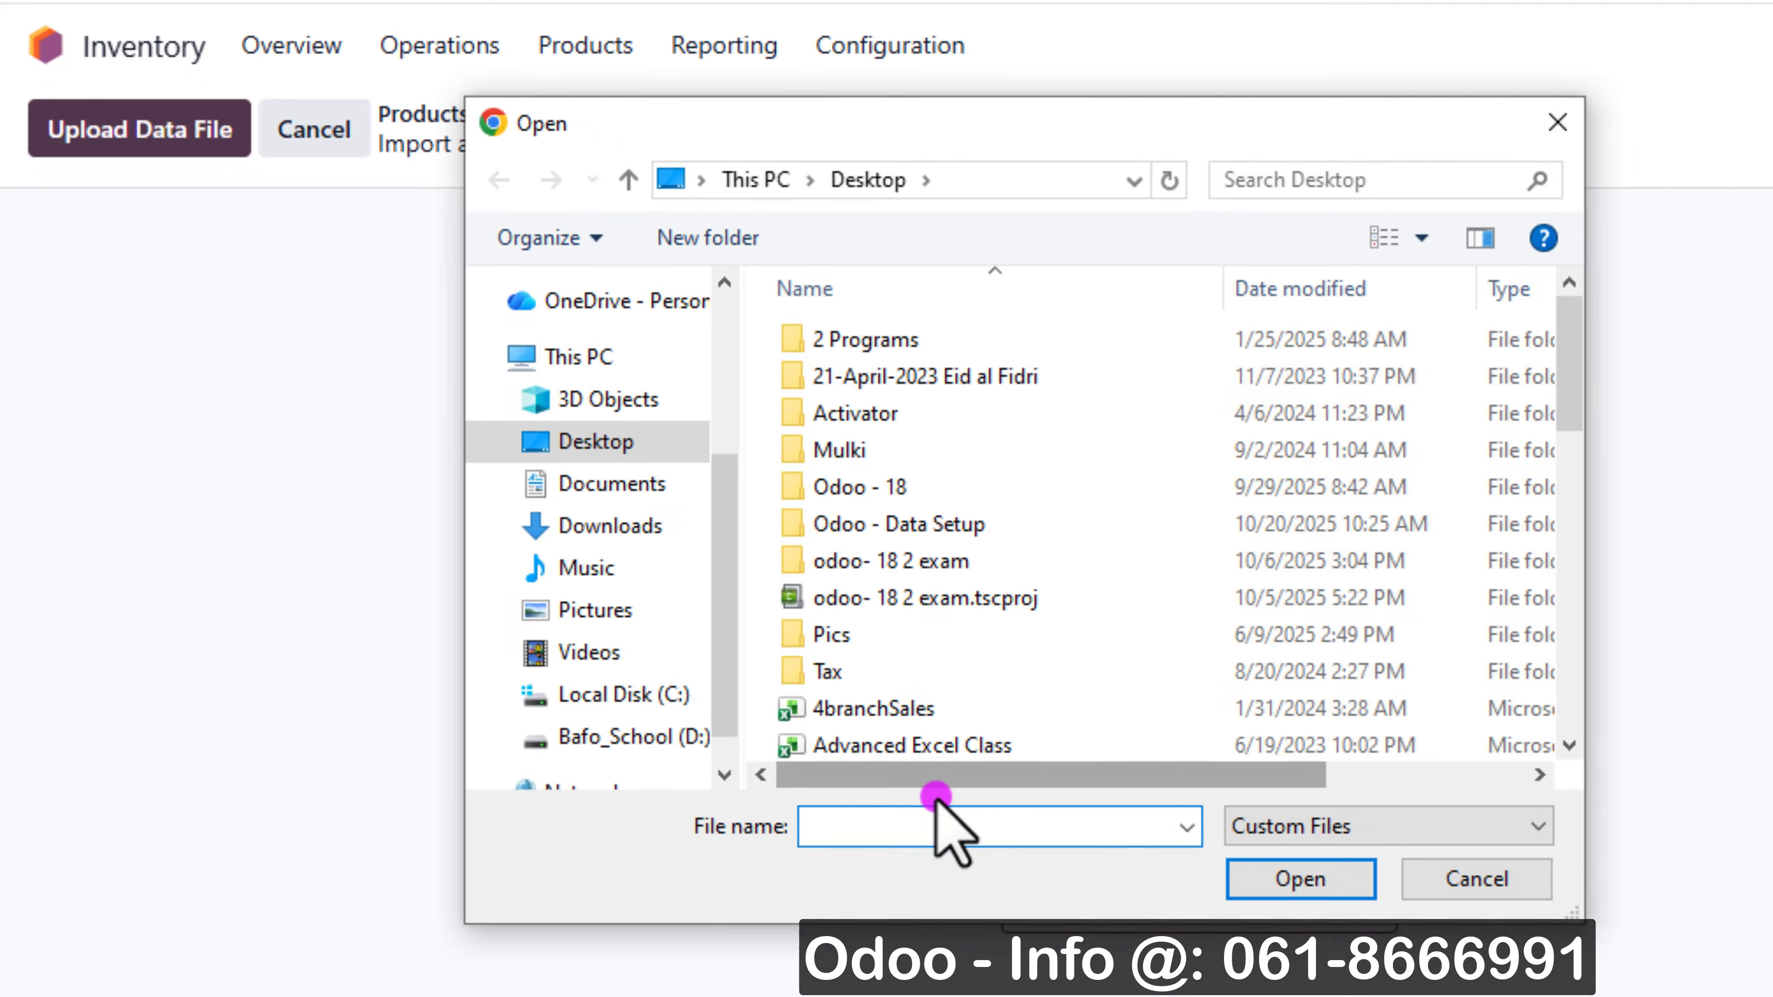
pyautogui.write('tes')
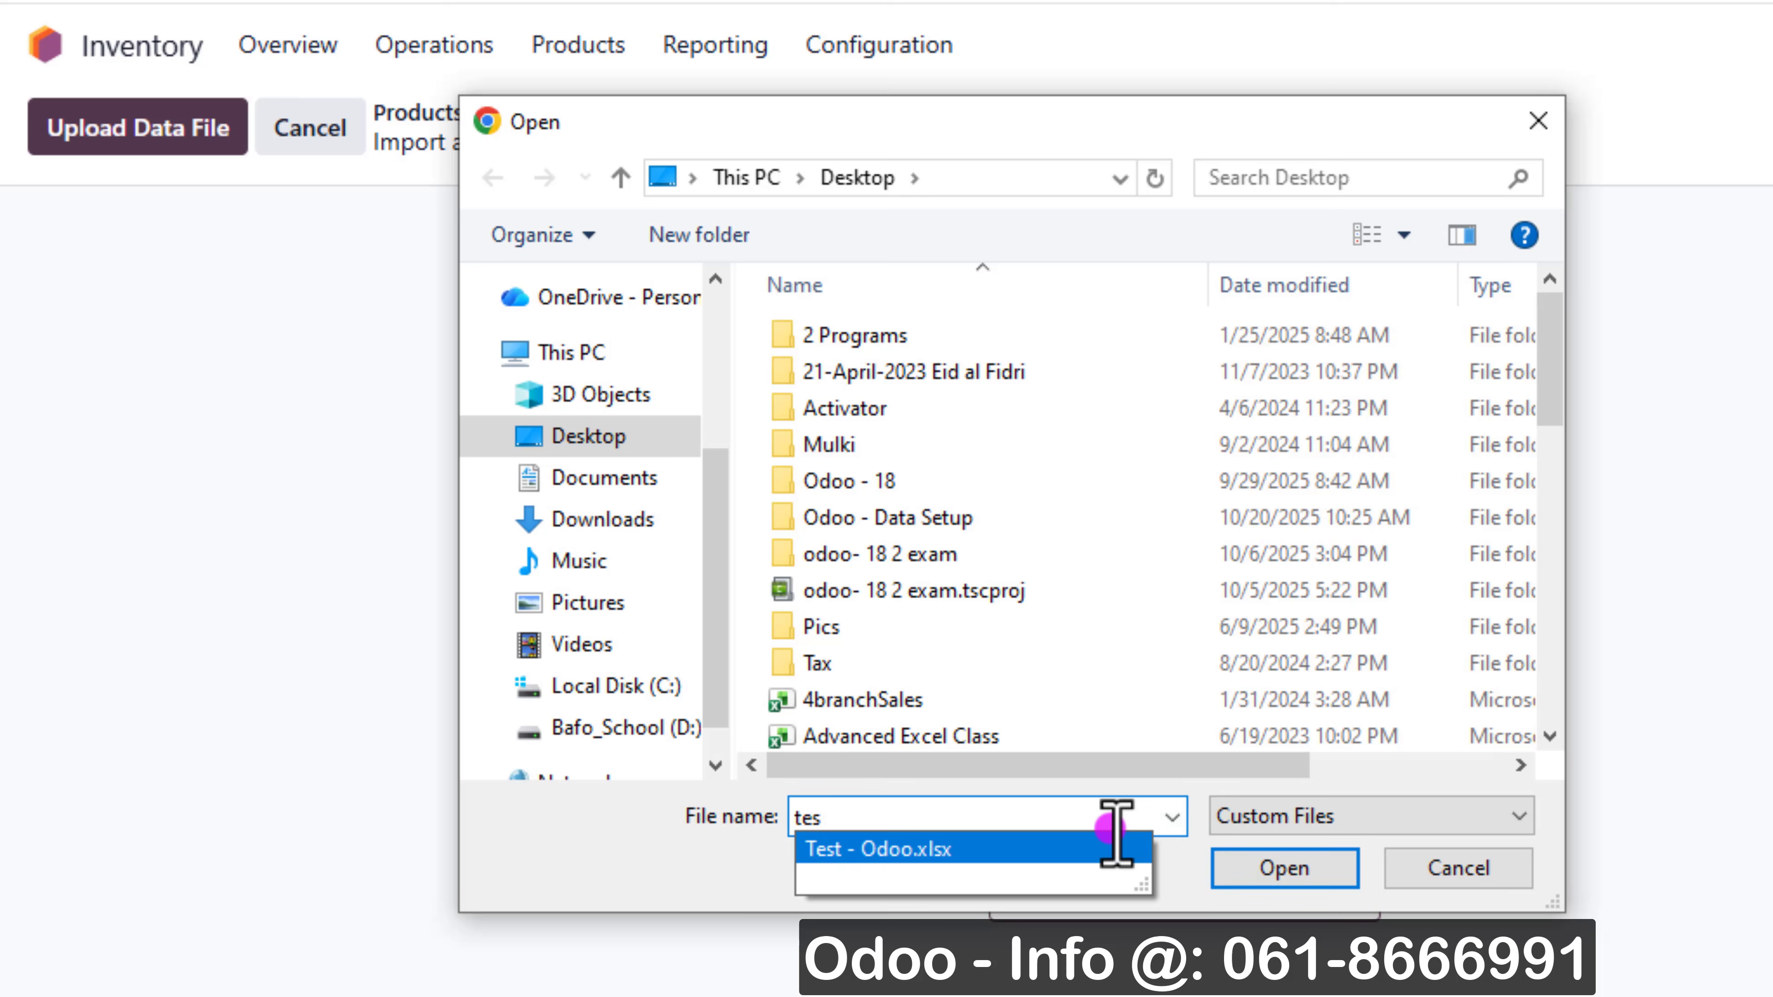
pyautogui.click(1115, 842)
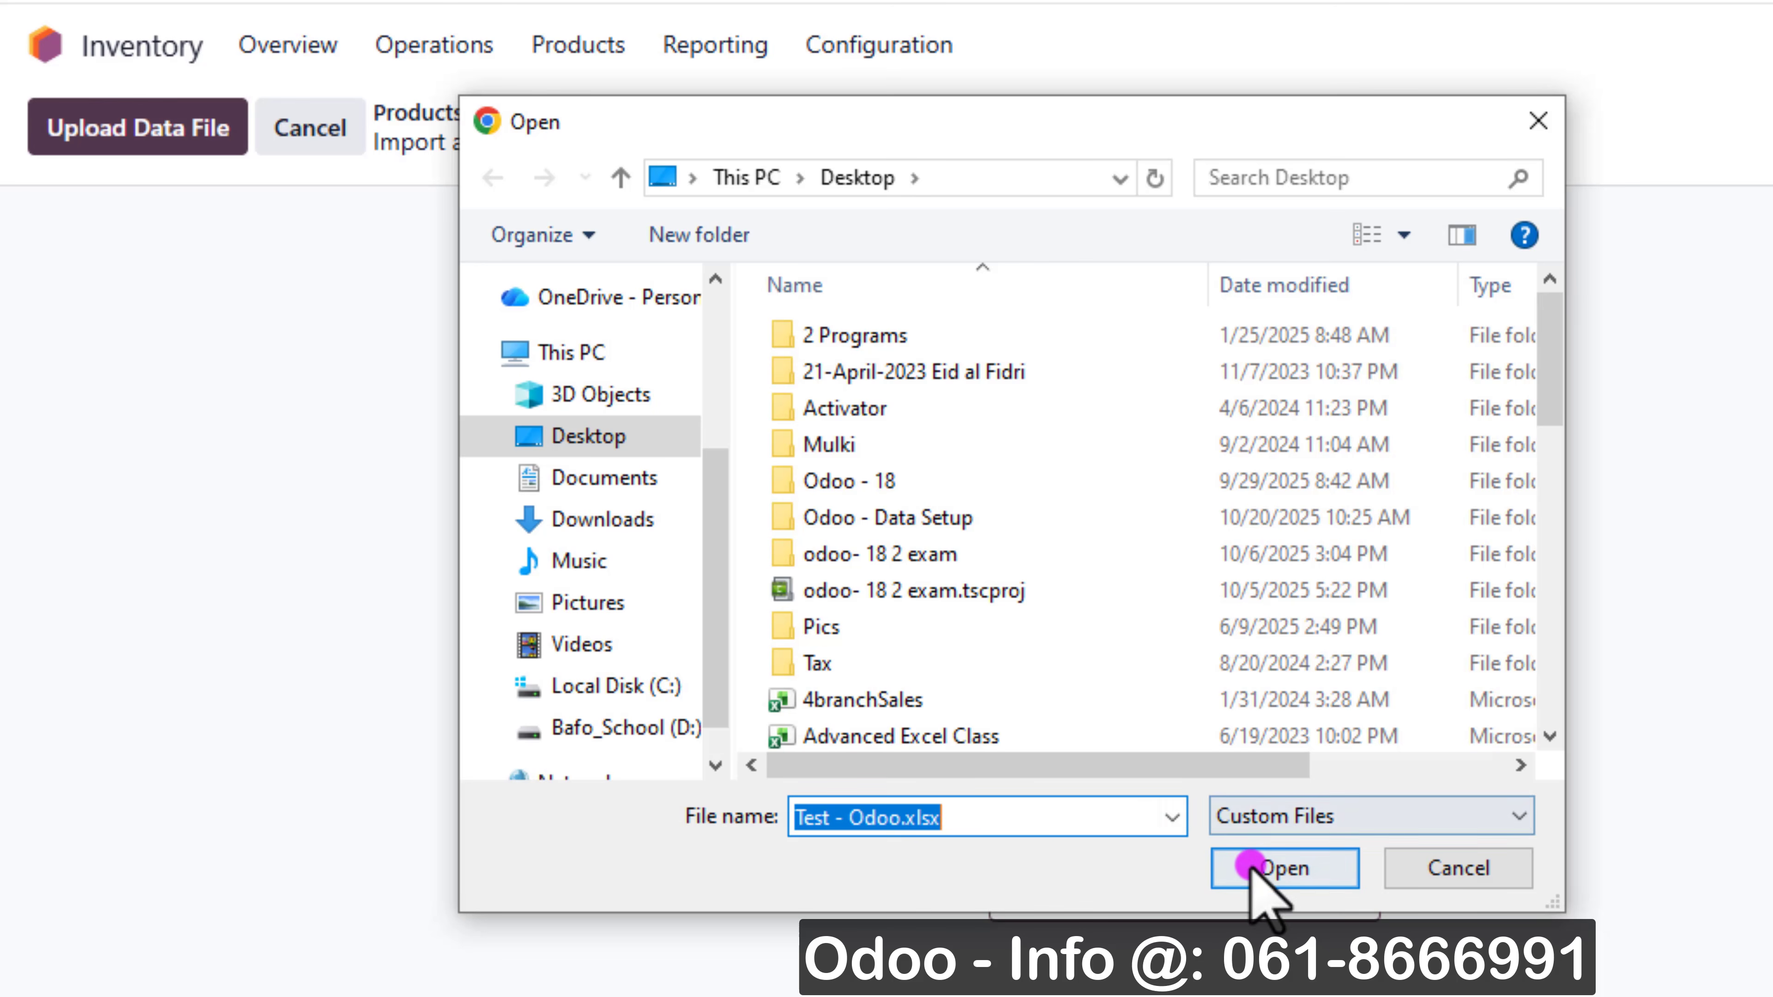
pyautogui.click(1255, 869)
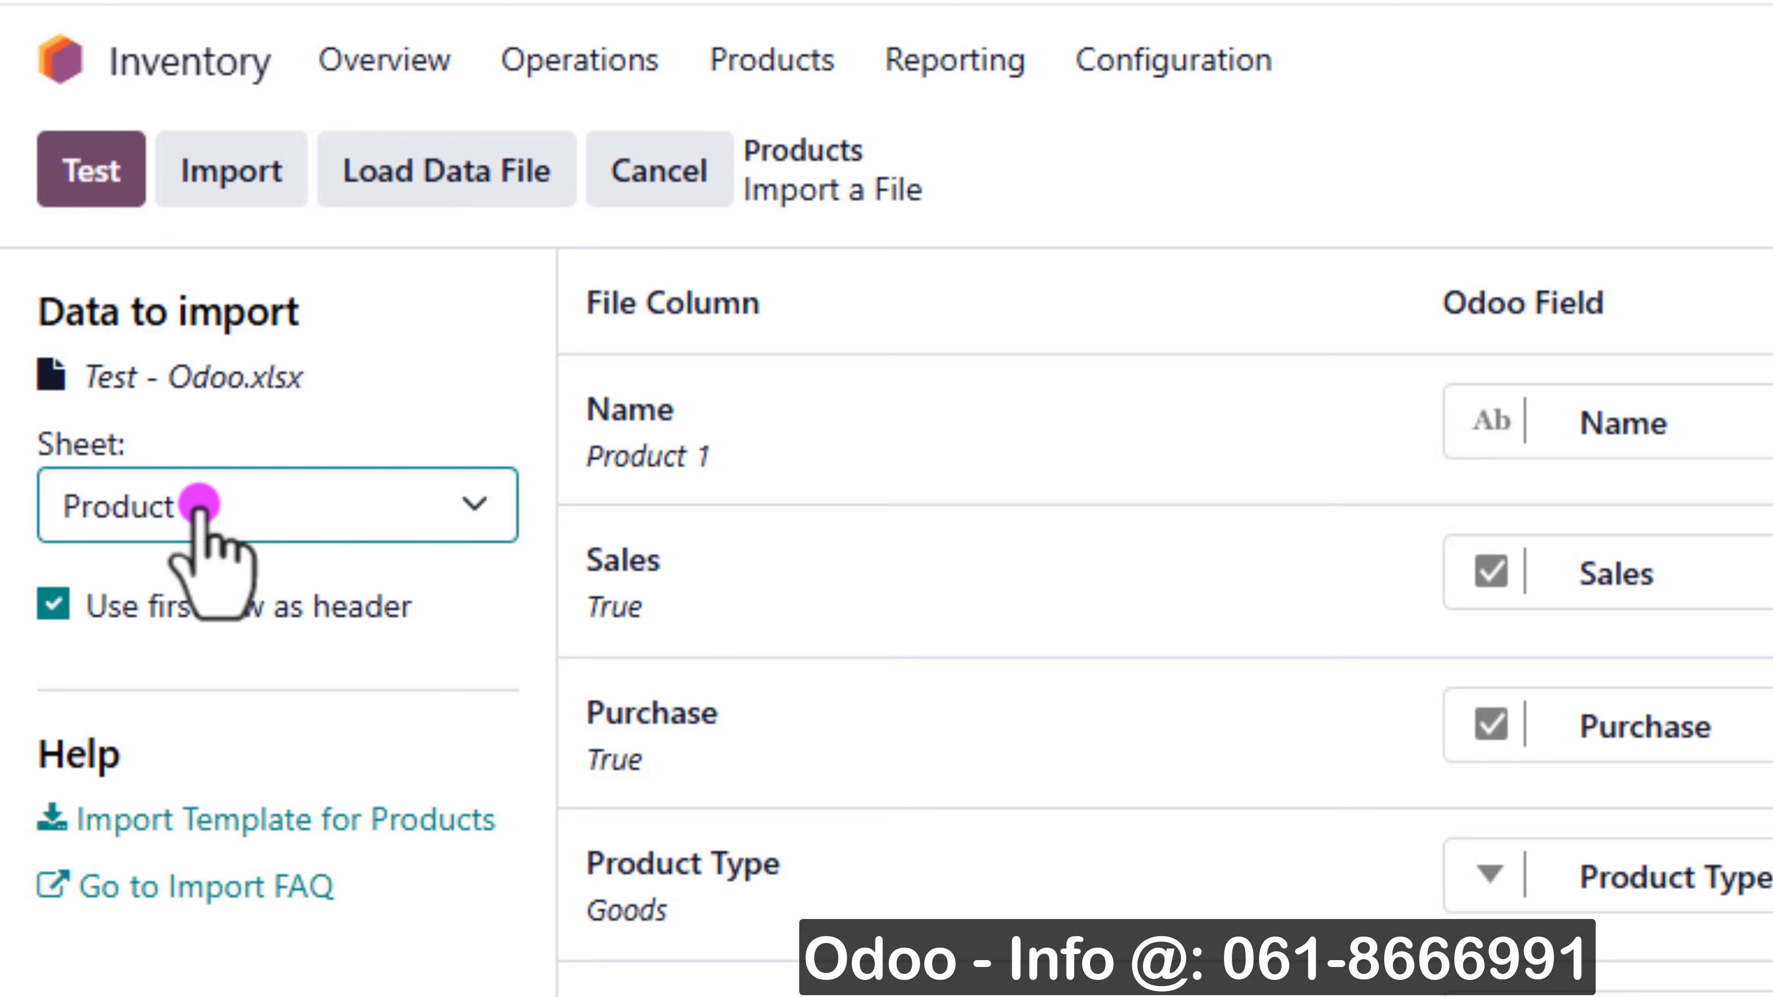
pyautogui.click(91, 174)
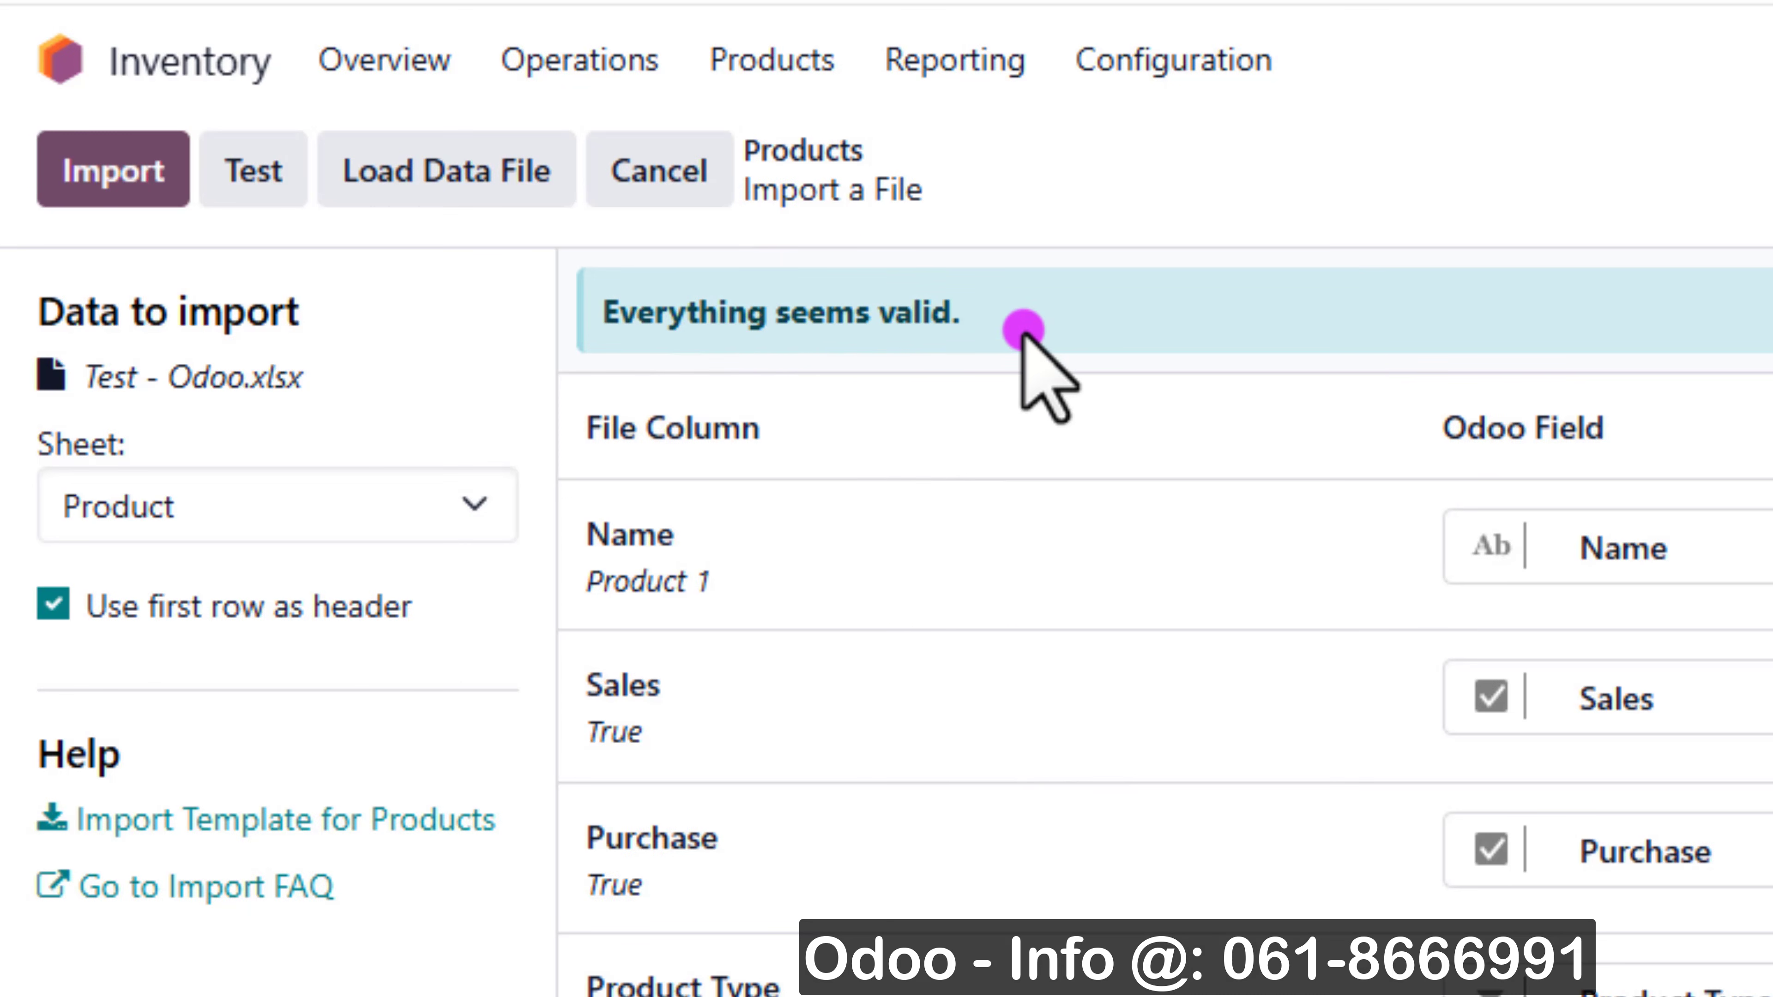
pyautogui.click(70, 171)
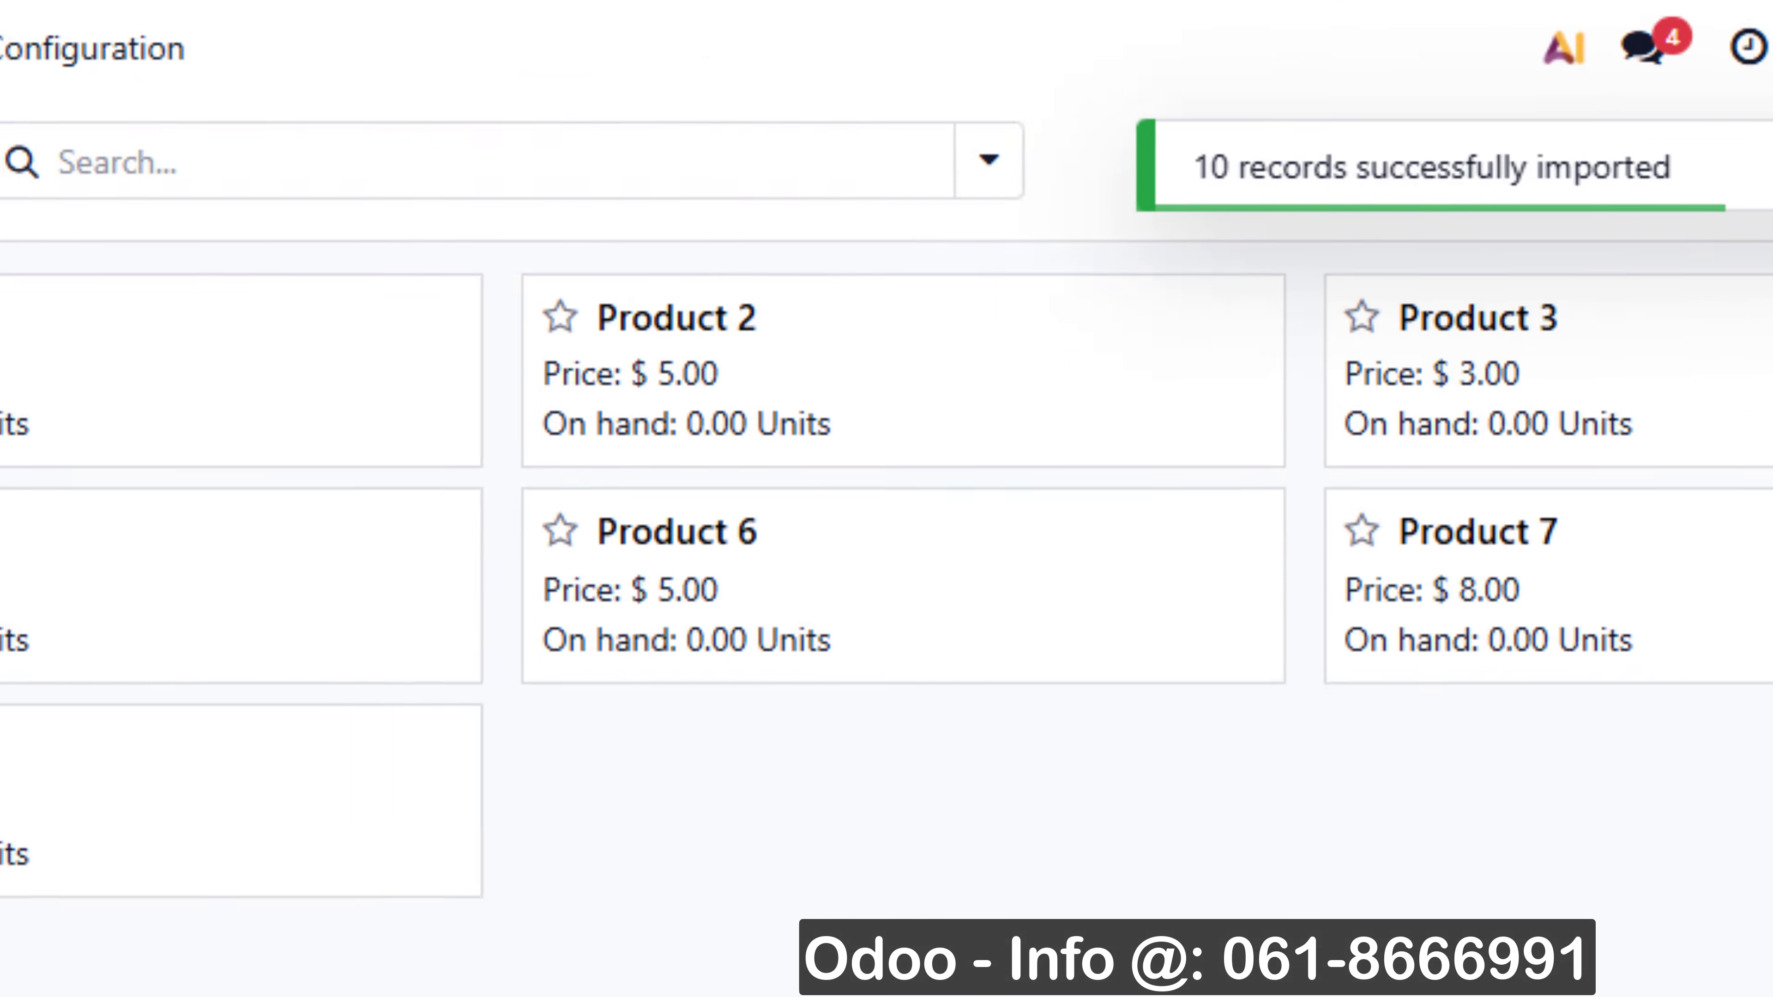
# Step: Review the imported Product 1 record's details and return to the Products list
pyautogui.click(597, 356)
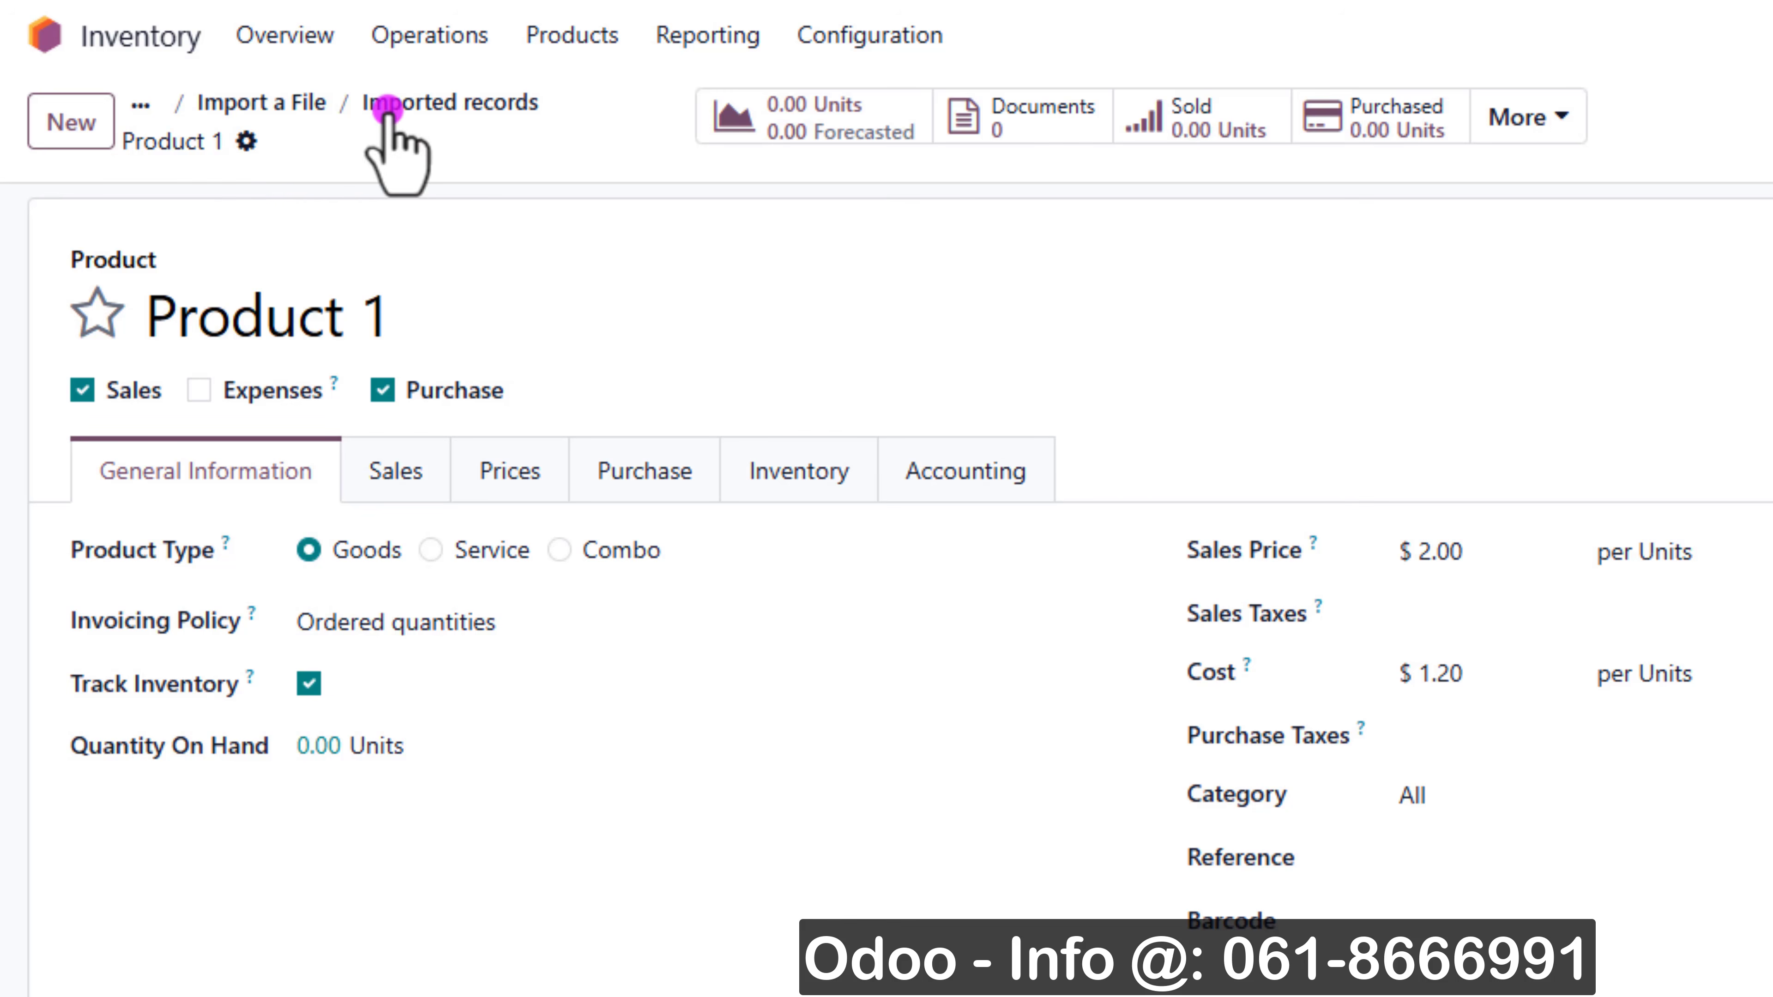
pyautogui.click(148, 104)
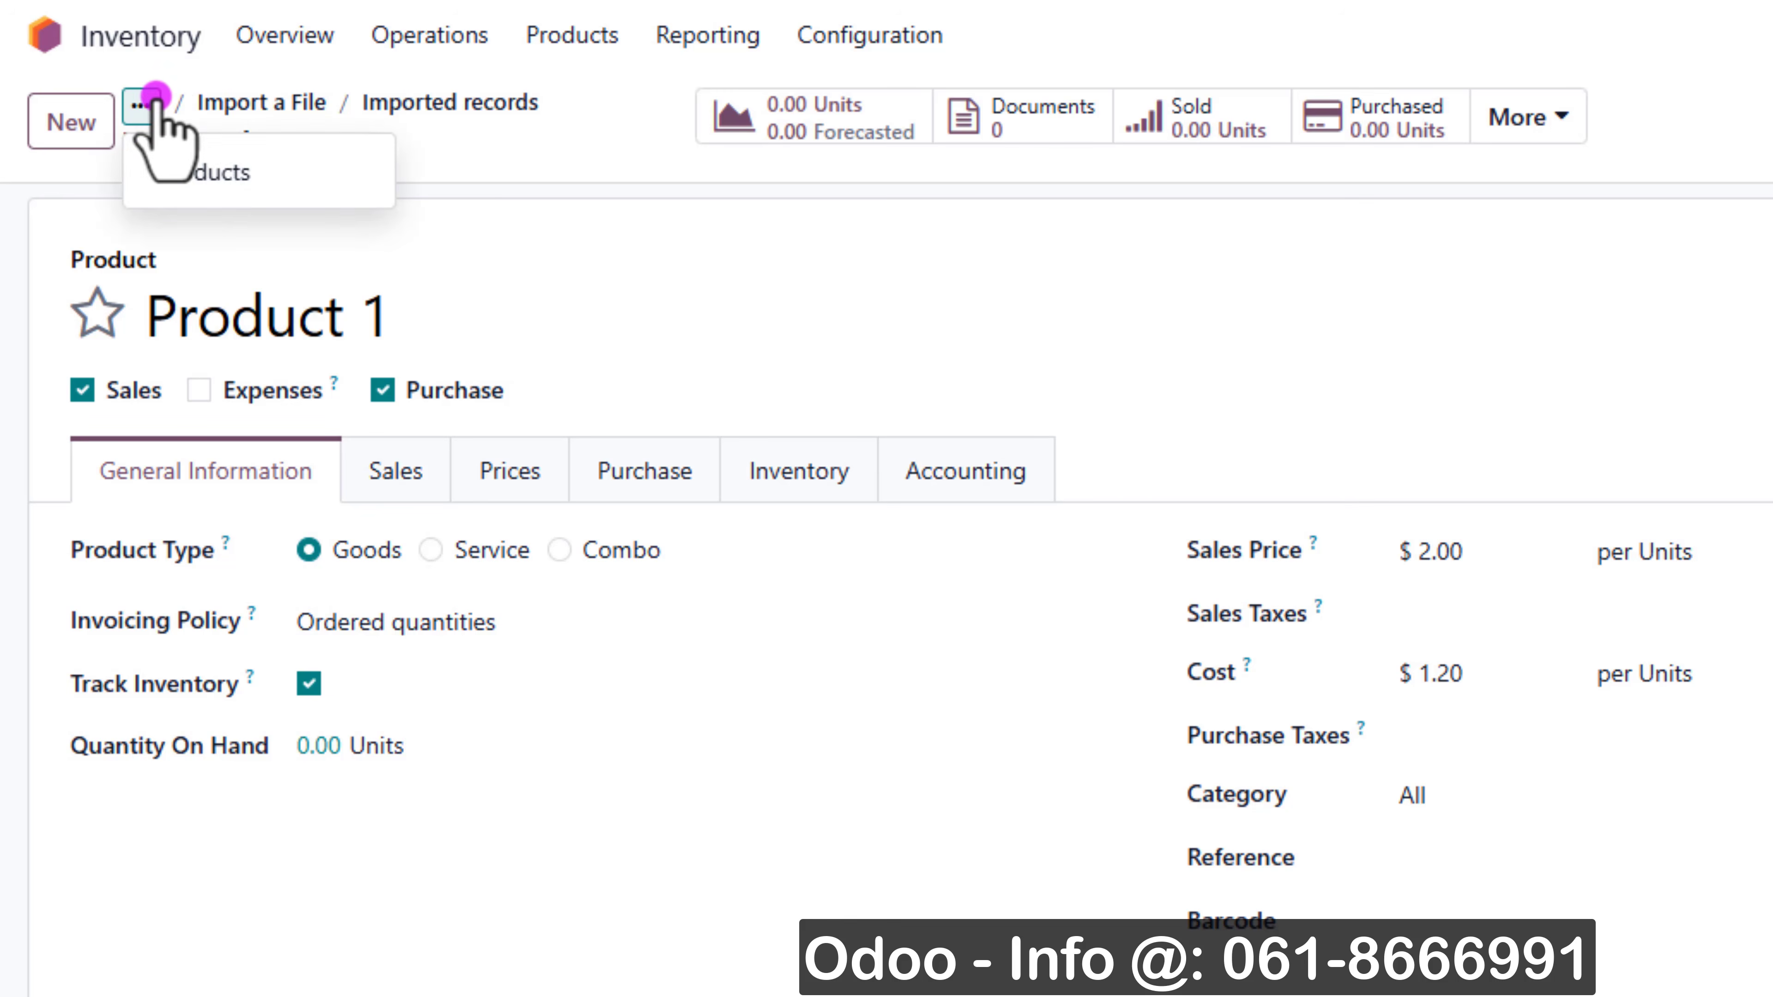
pyautogui.click(187, 172)
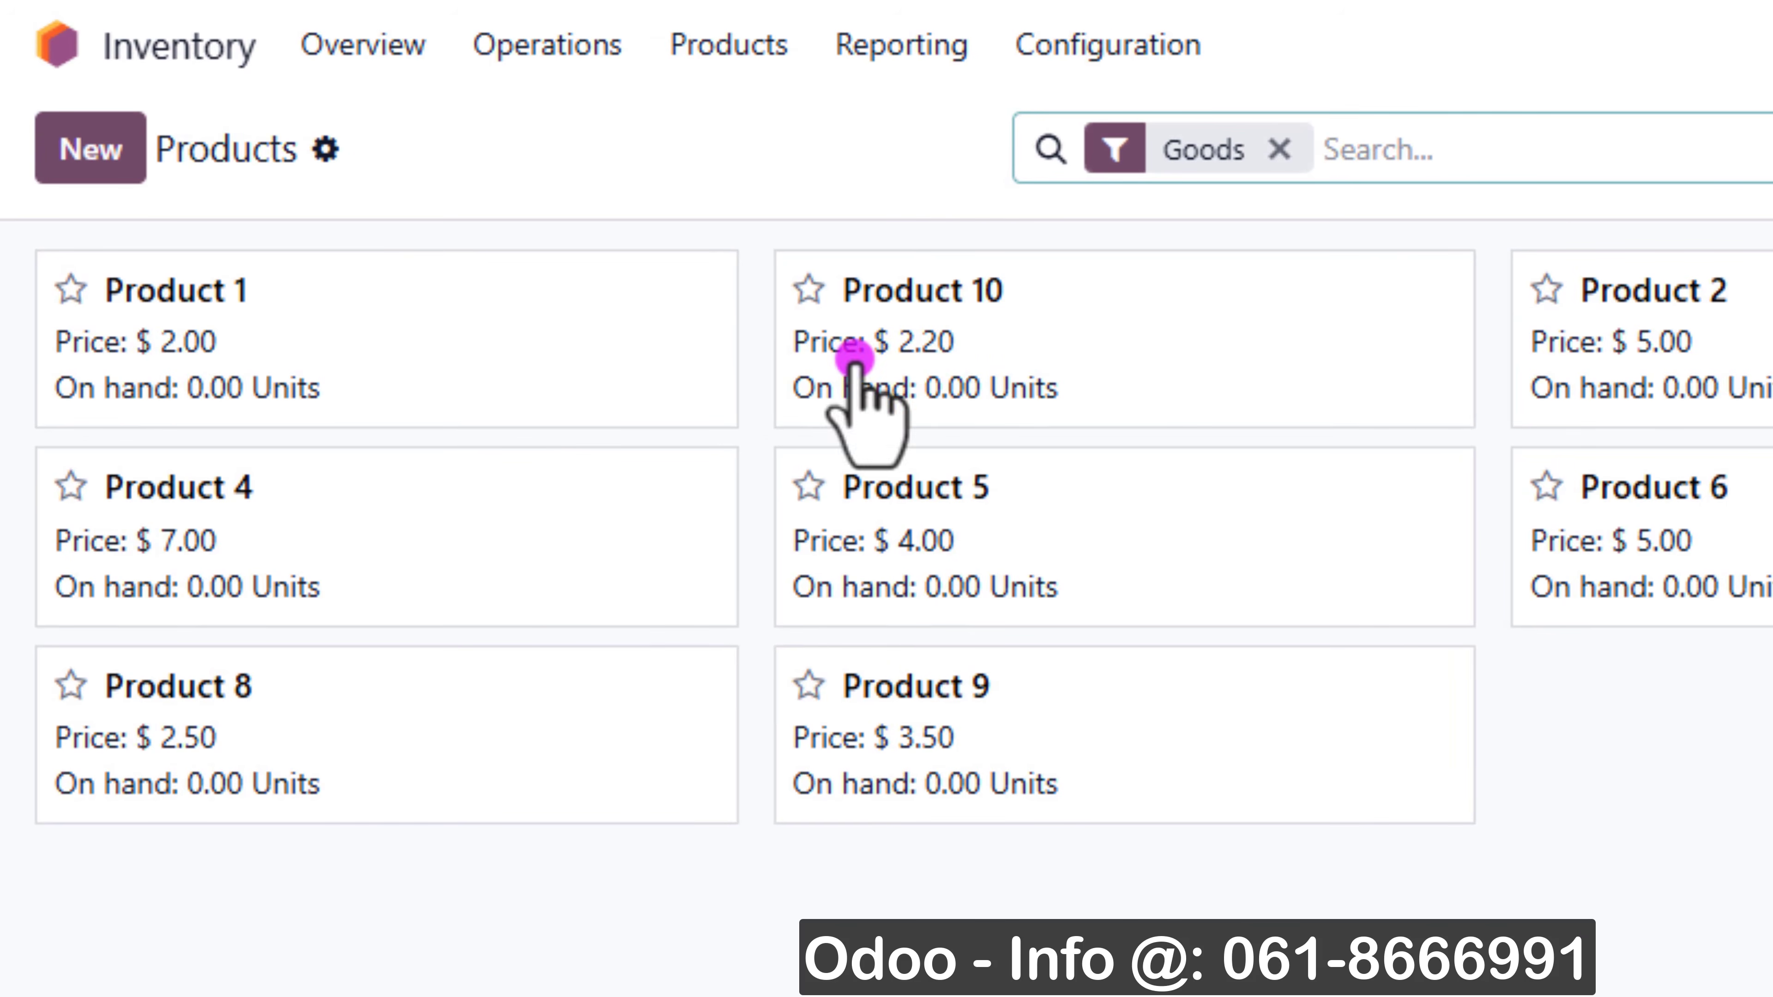
# Step: Start a record import for Physical Inventory and load Test - Odoo.xlsx from the Desktop
pyautogui.click(528, 56)
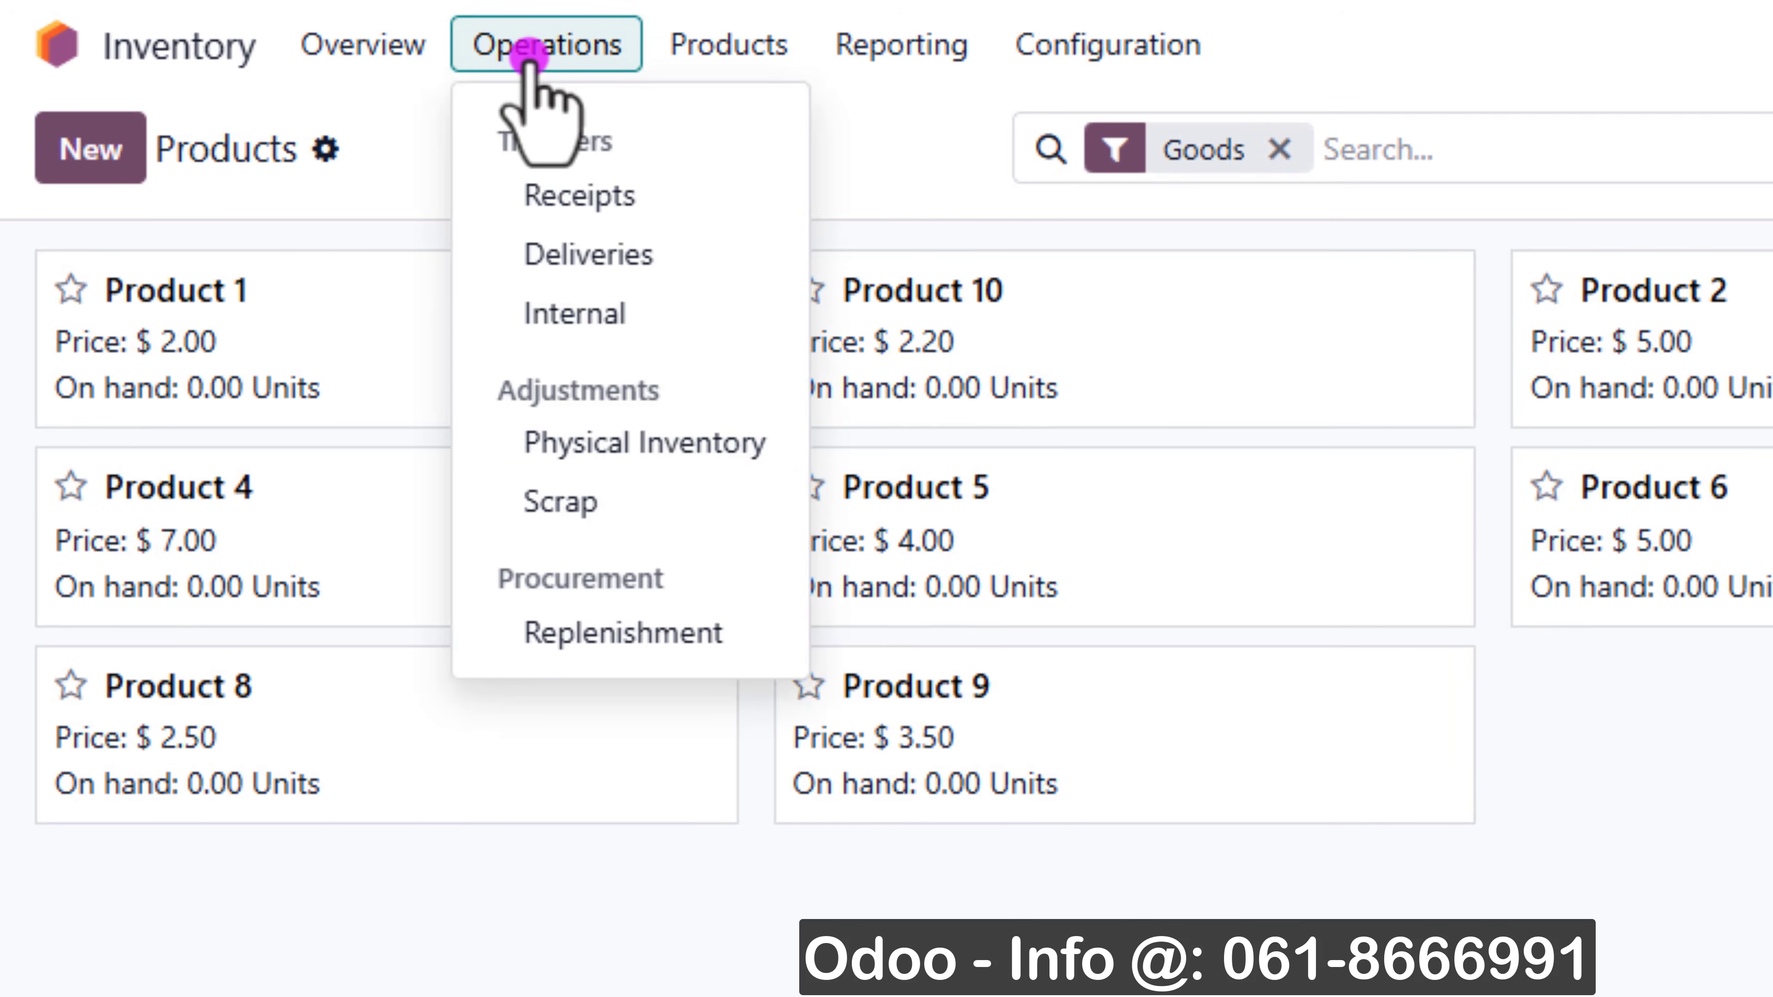
pyautogui.click(590, 442)
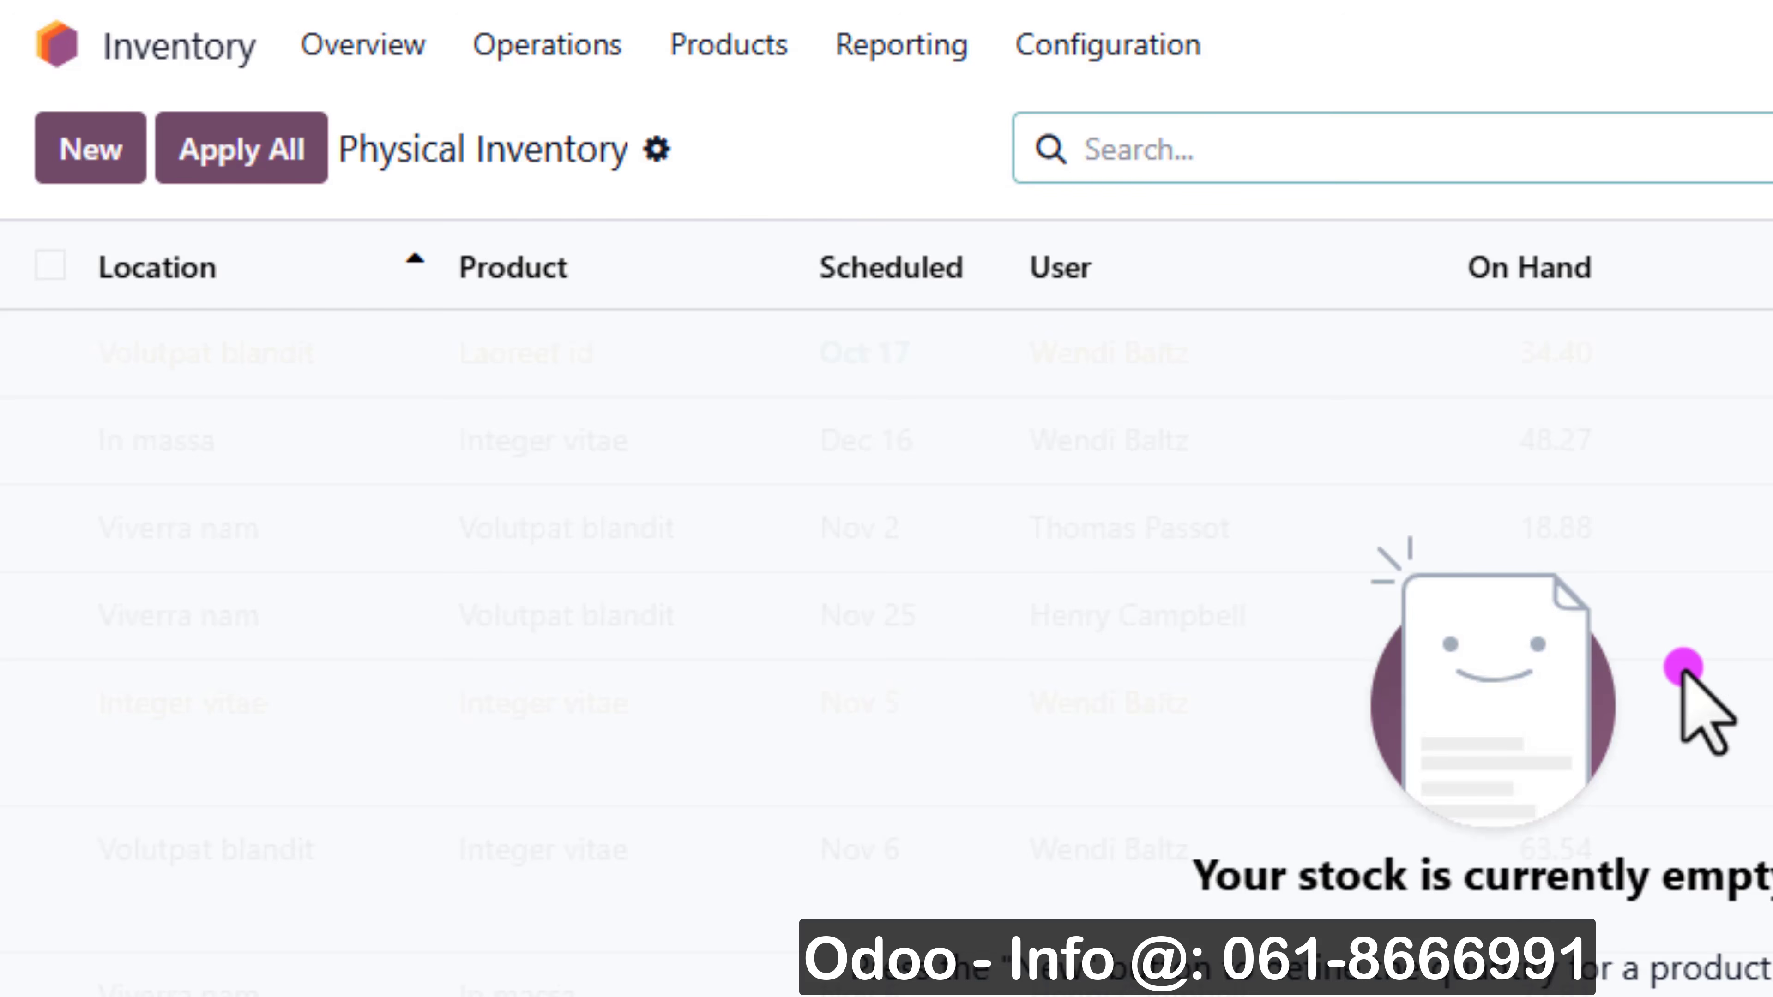
pyautogui.click(654, 153)
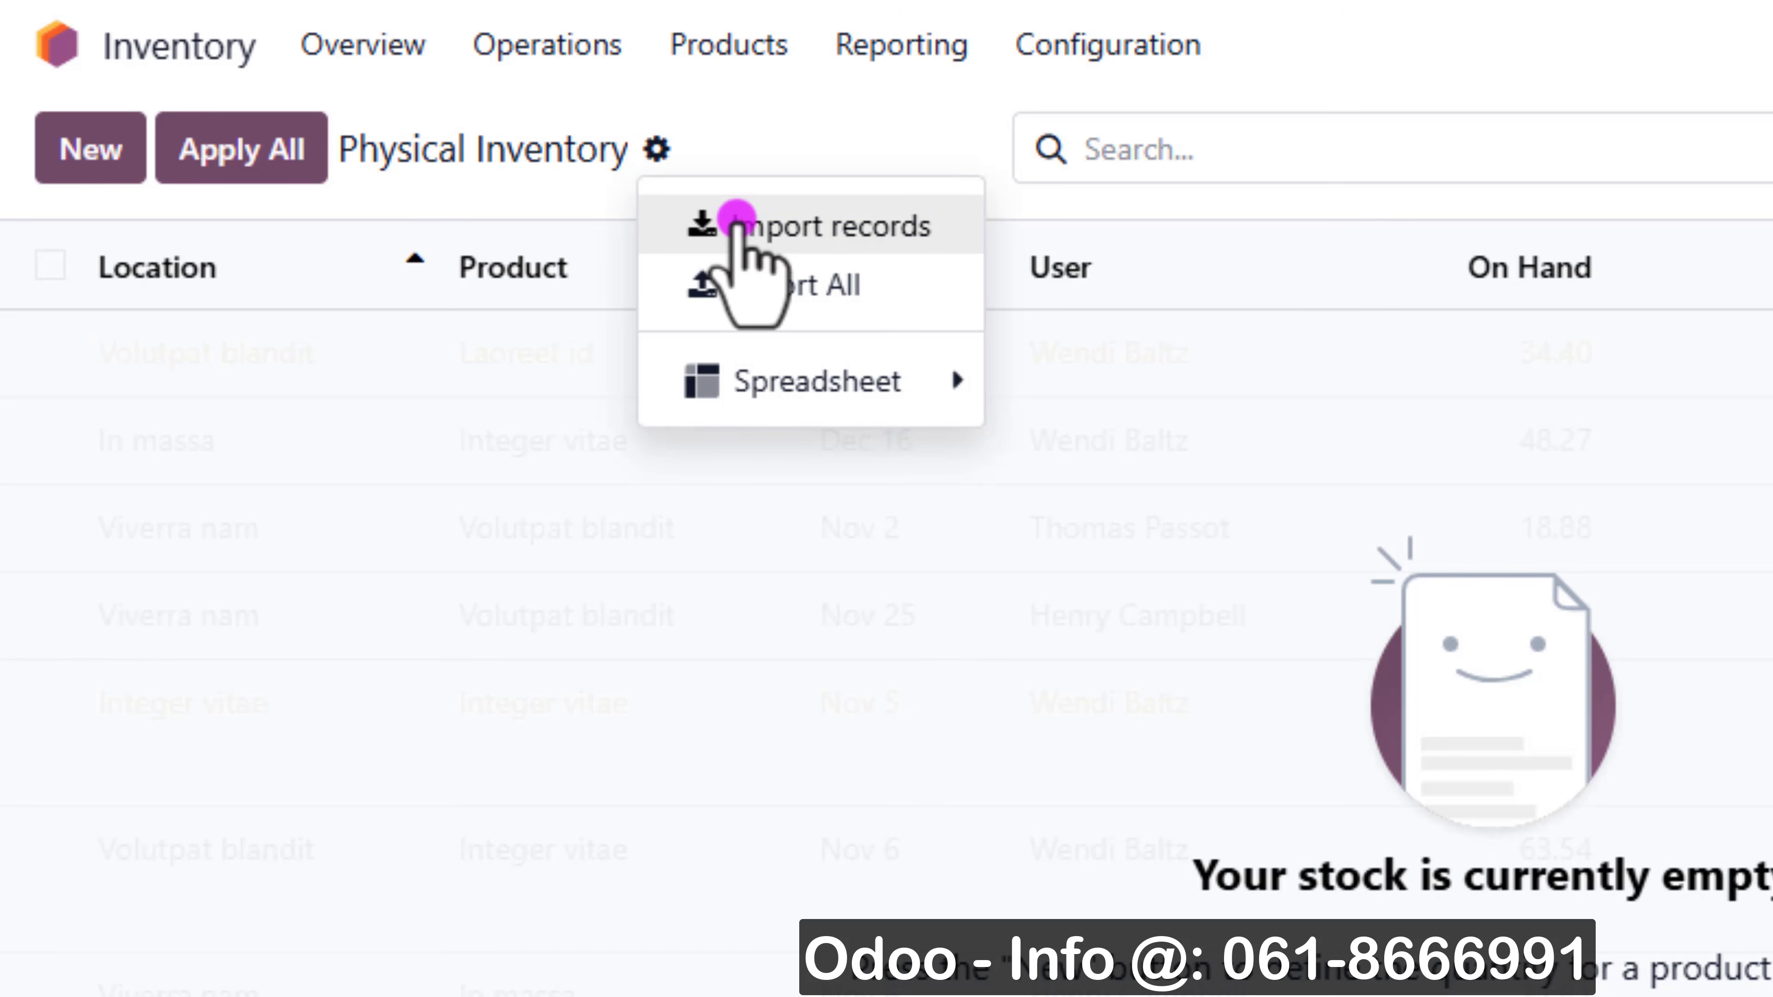
pyautogui.click(744, 227)
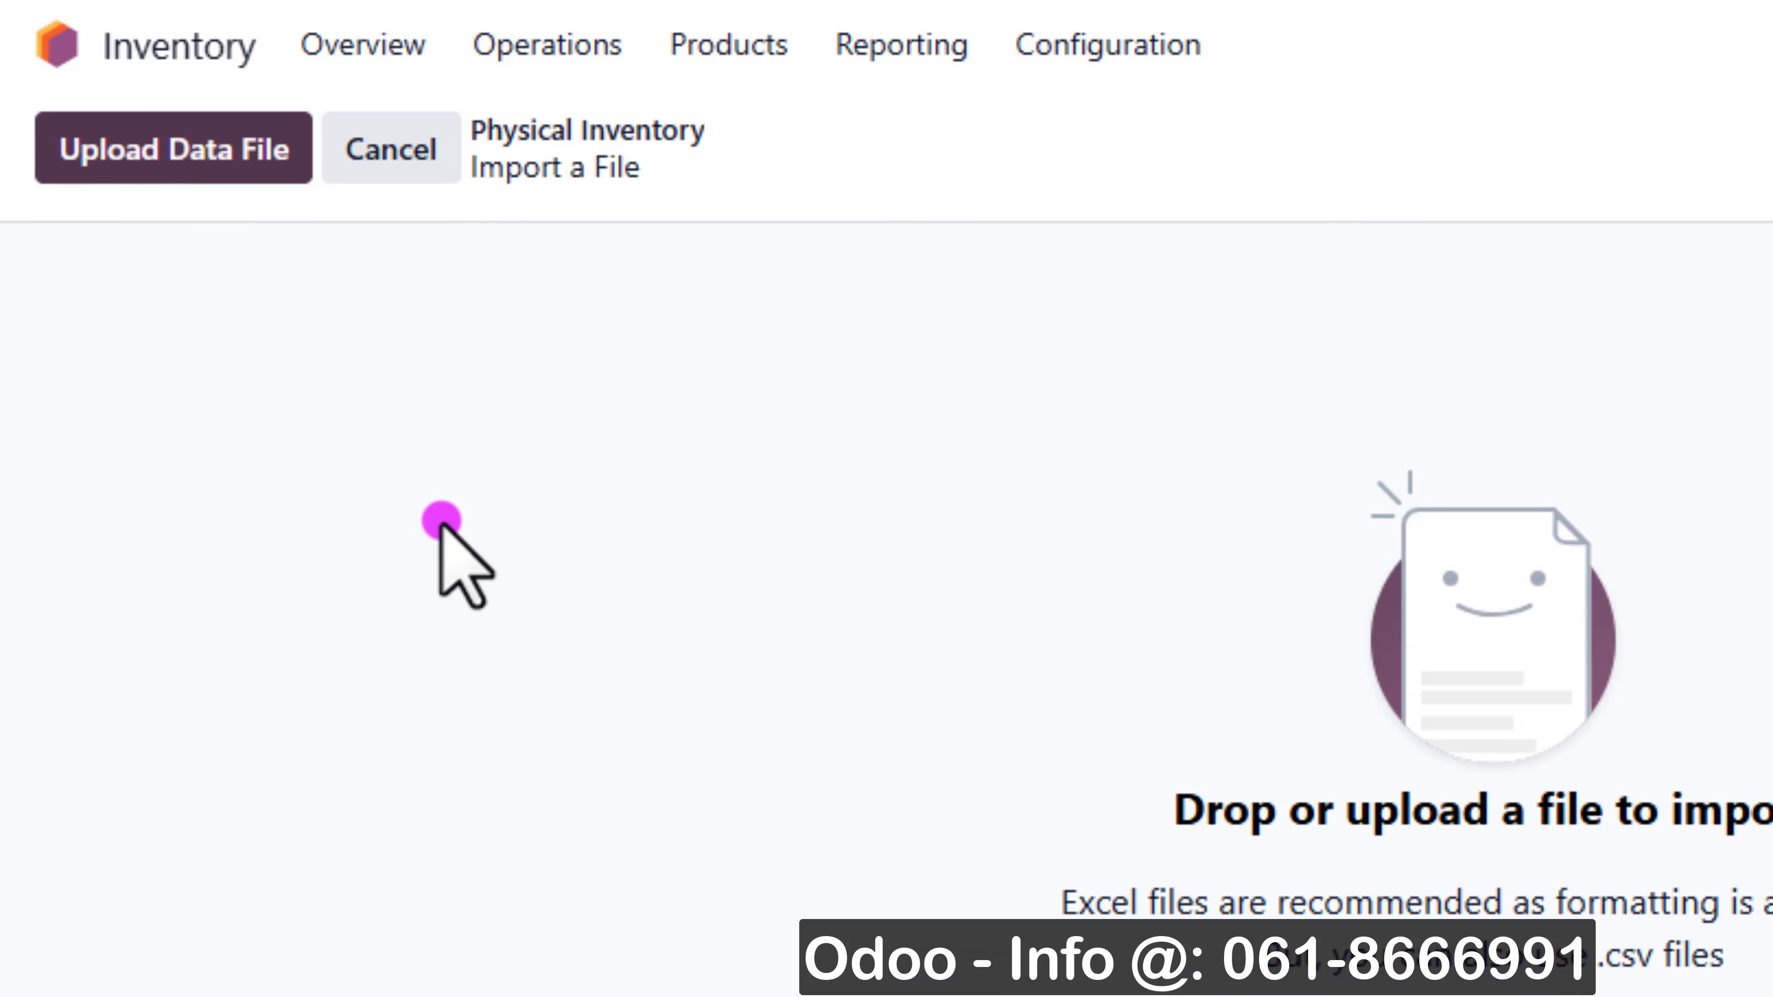
pyautogui.write('tes')
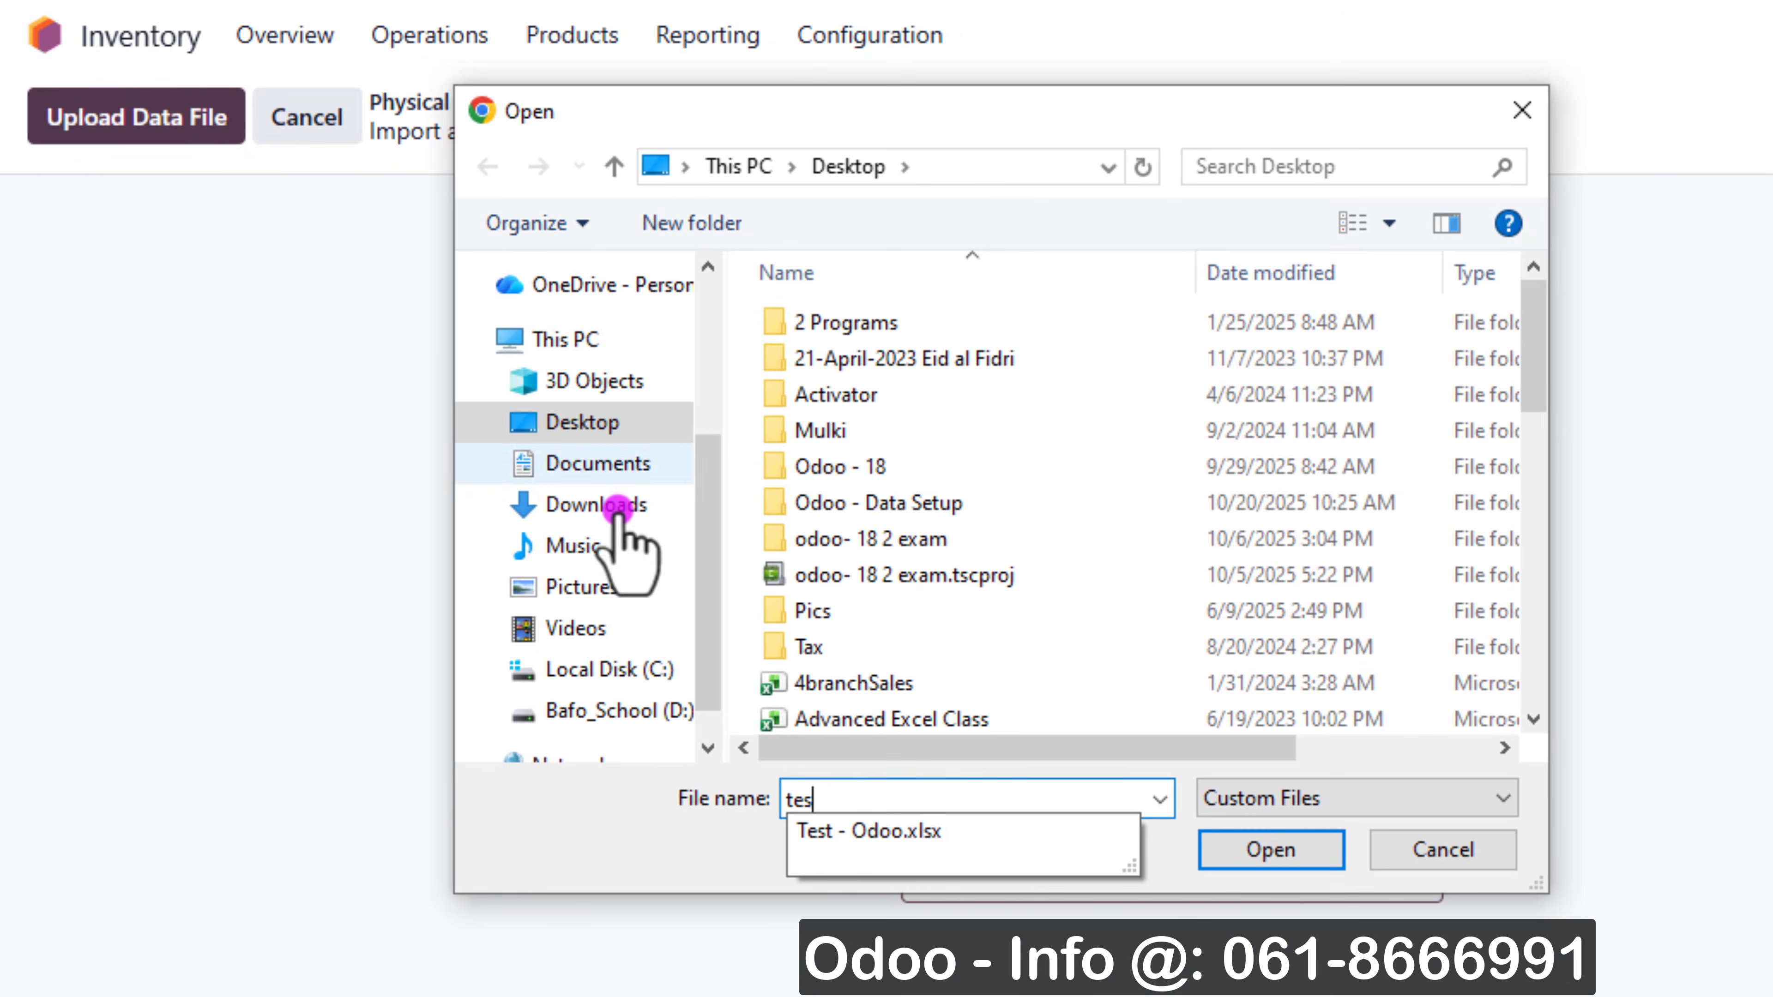
pyautogui.click(1257, 853)
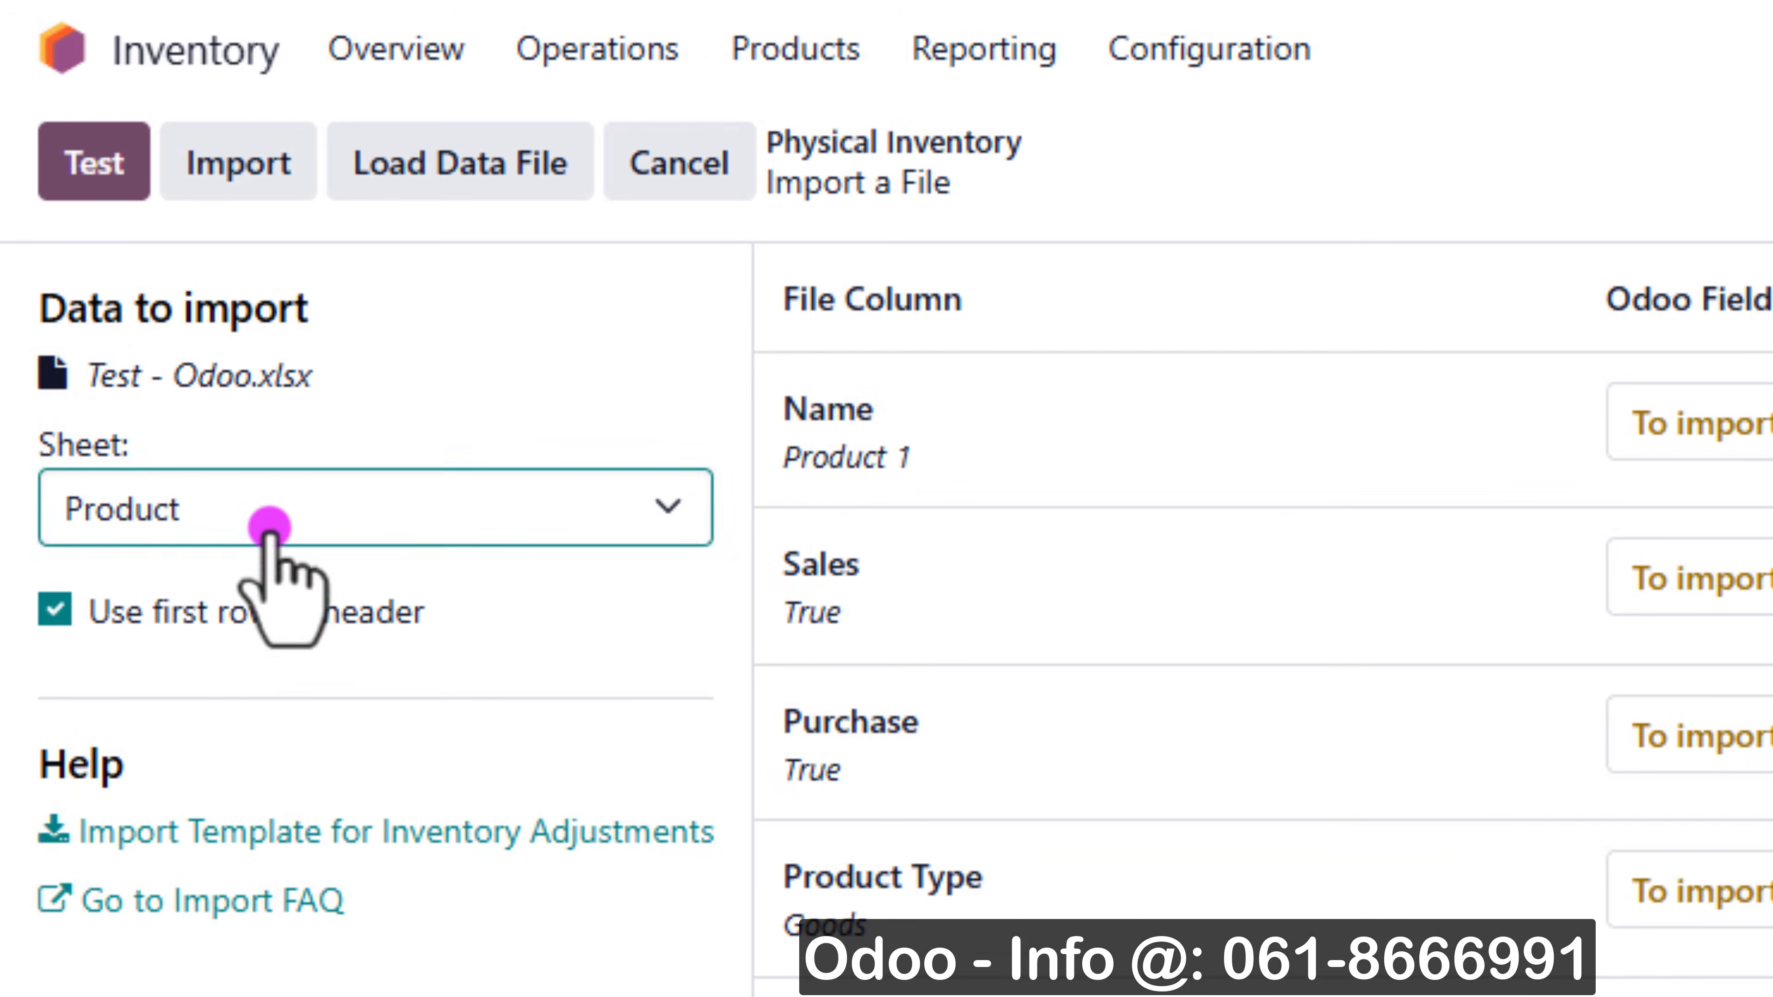
# Step: Choose the OnhandUnits sheet as the import source, test the data, and import the counted quantities
pyautogui.click(269, 531)
pyautogui.click(258, 647)
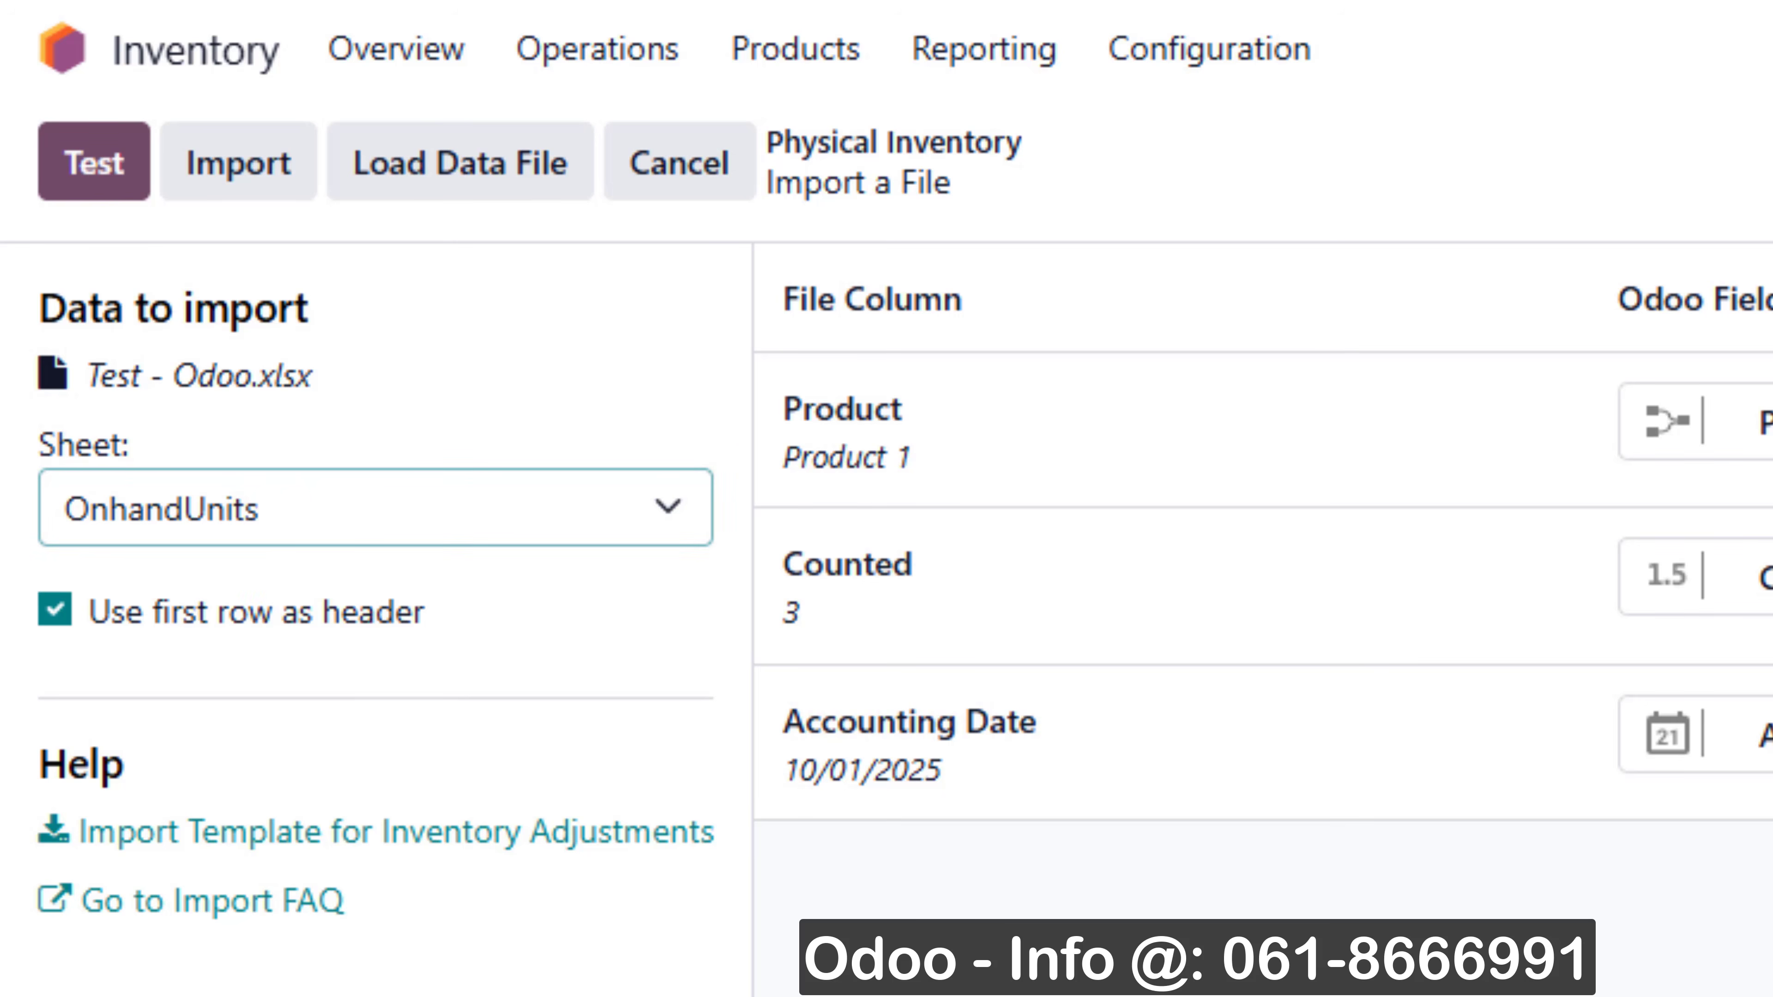
pyautogui.click(82, 176)
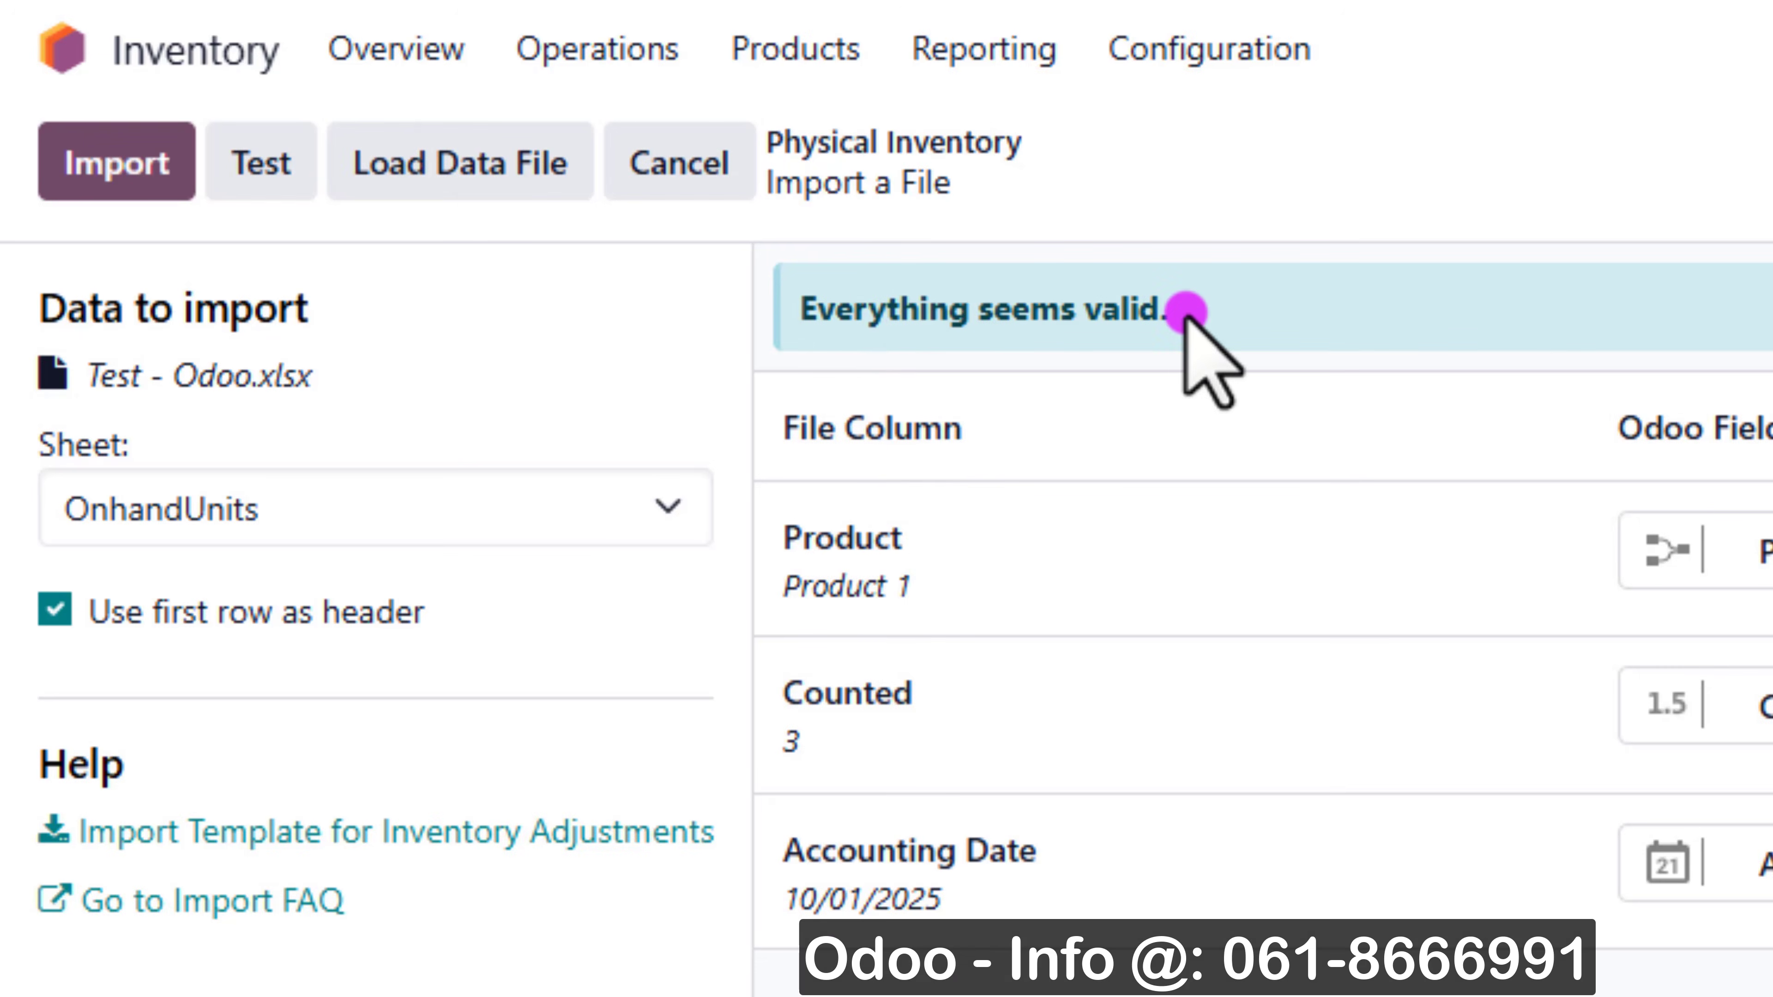
pyautogui.click(162, 178)
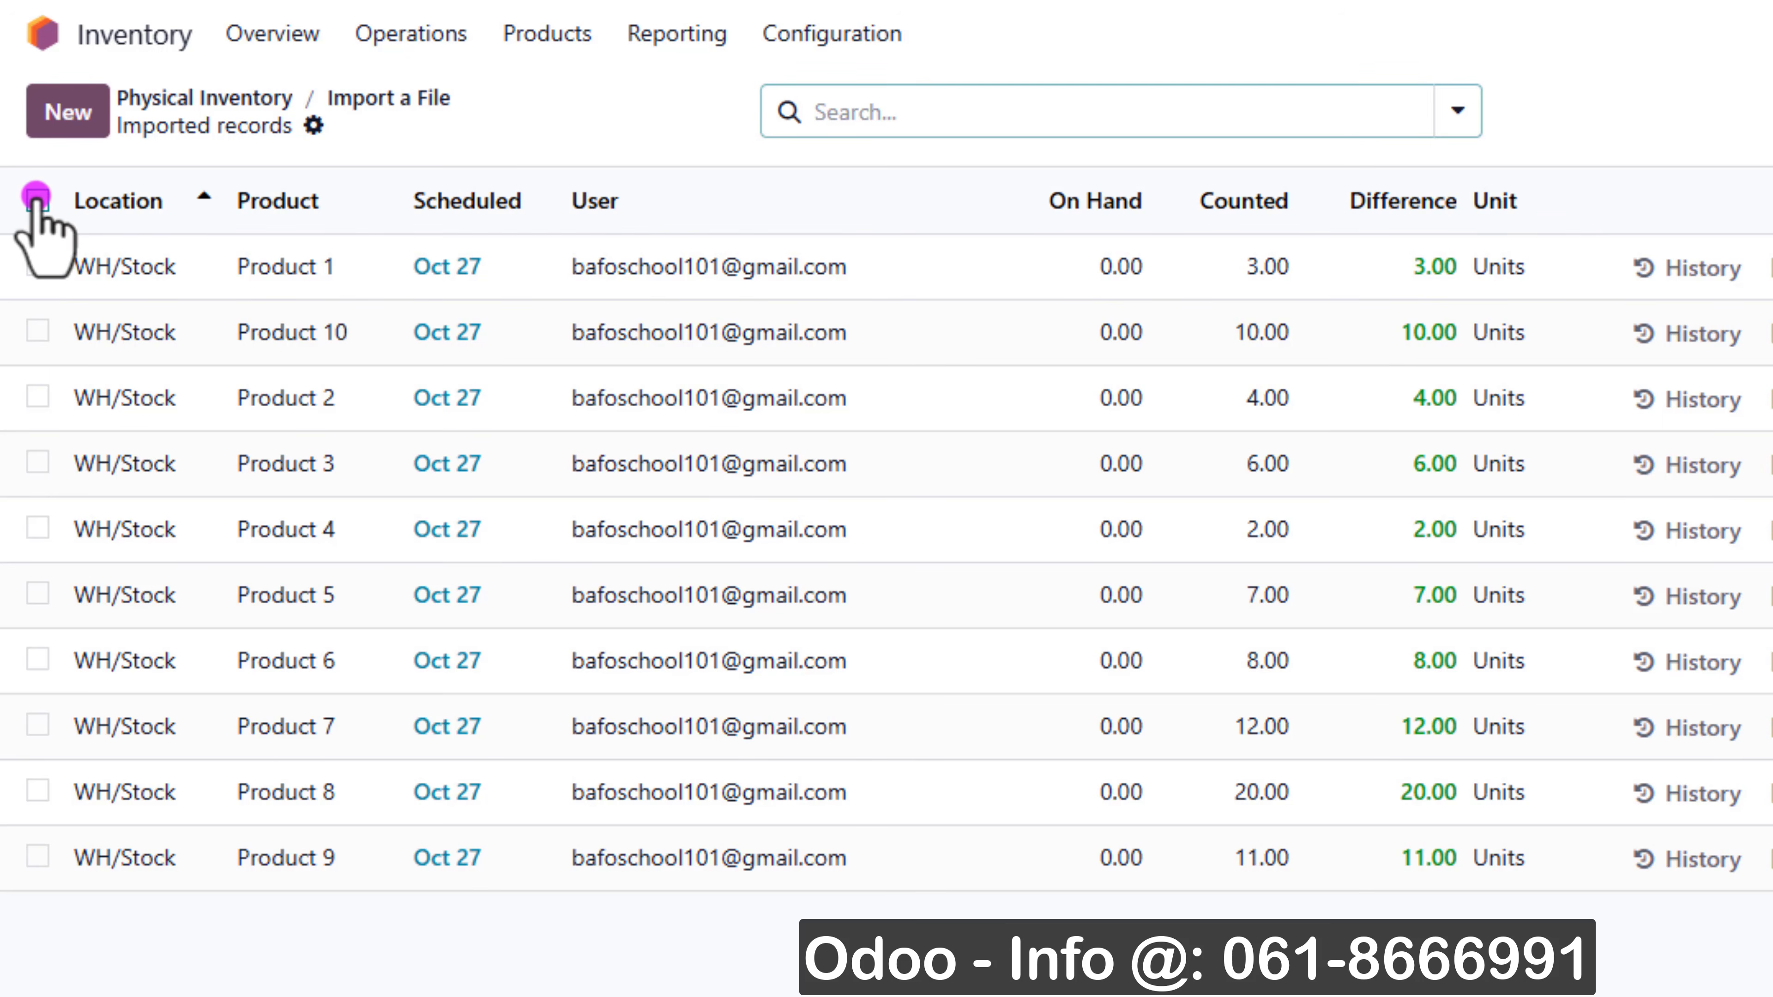
# Step: Apply all the imported inventory counts together, giving "Opening Balance - Update" as the inventory reason
pyautogui.click(36, 199)
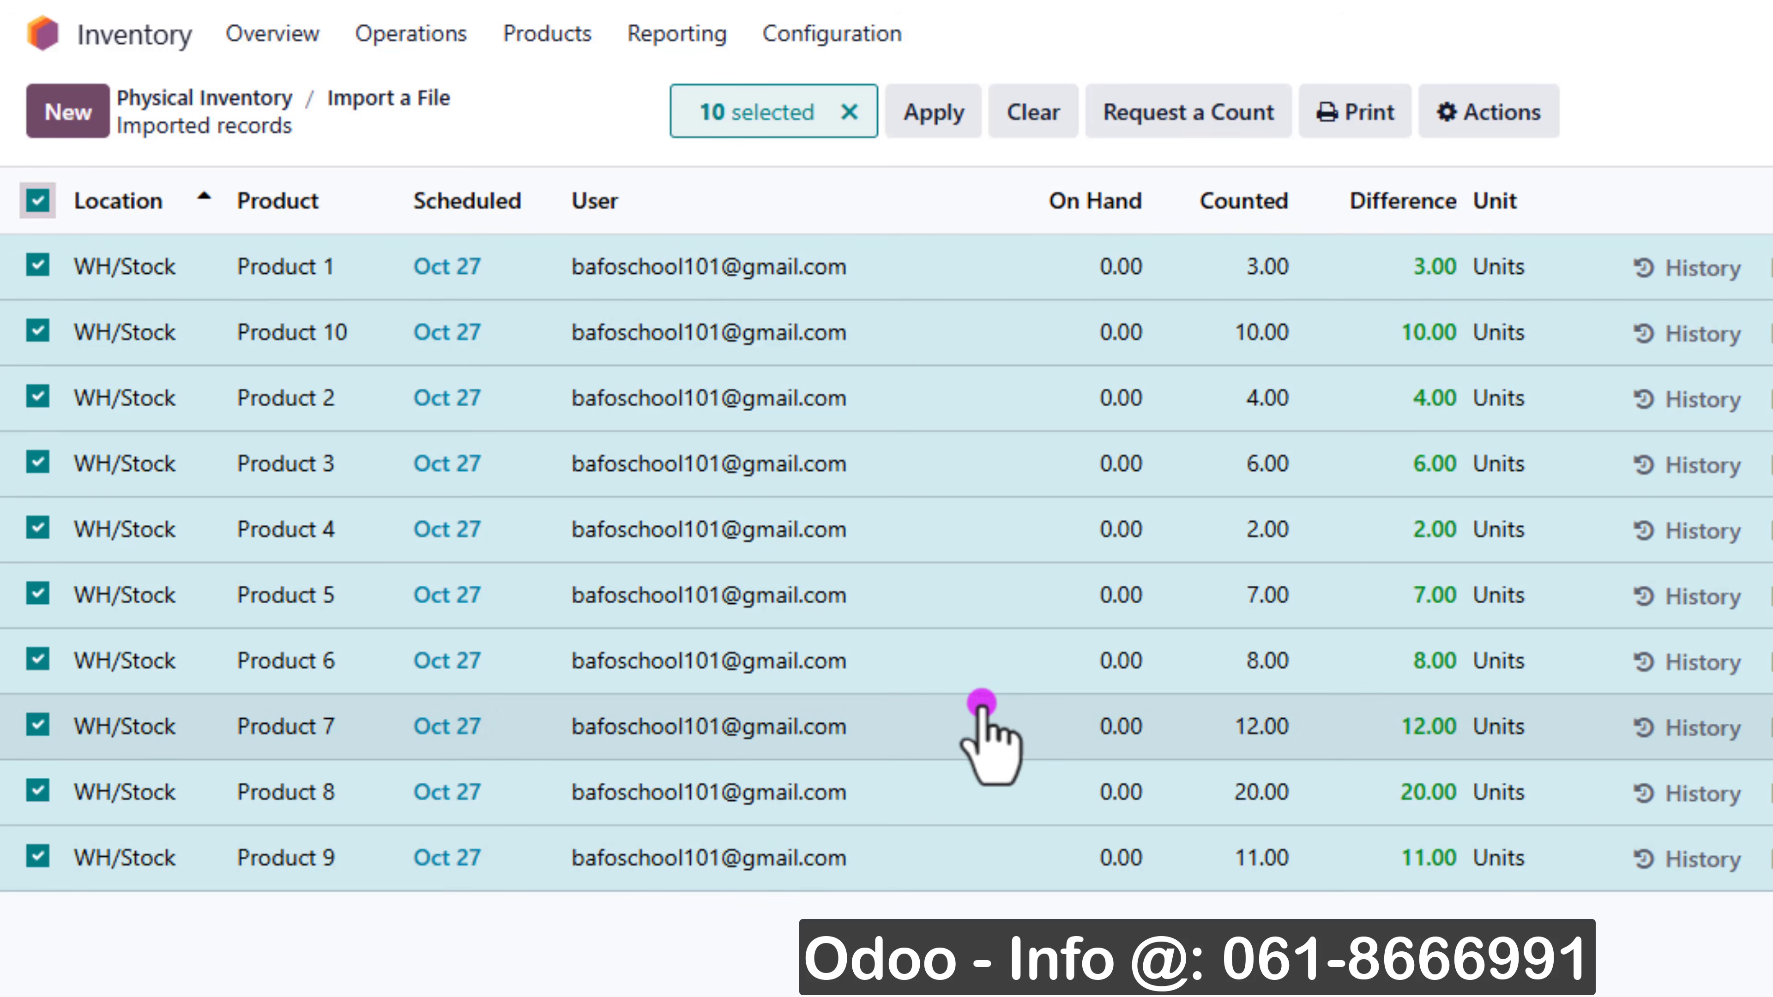
pyautogui.click(953, 124)
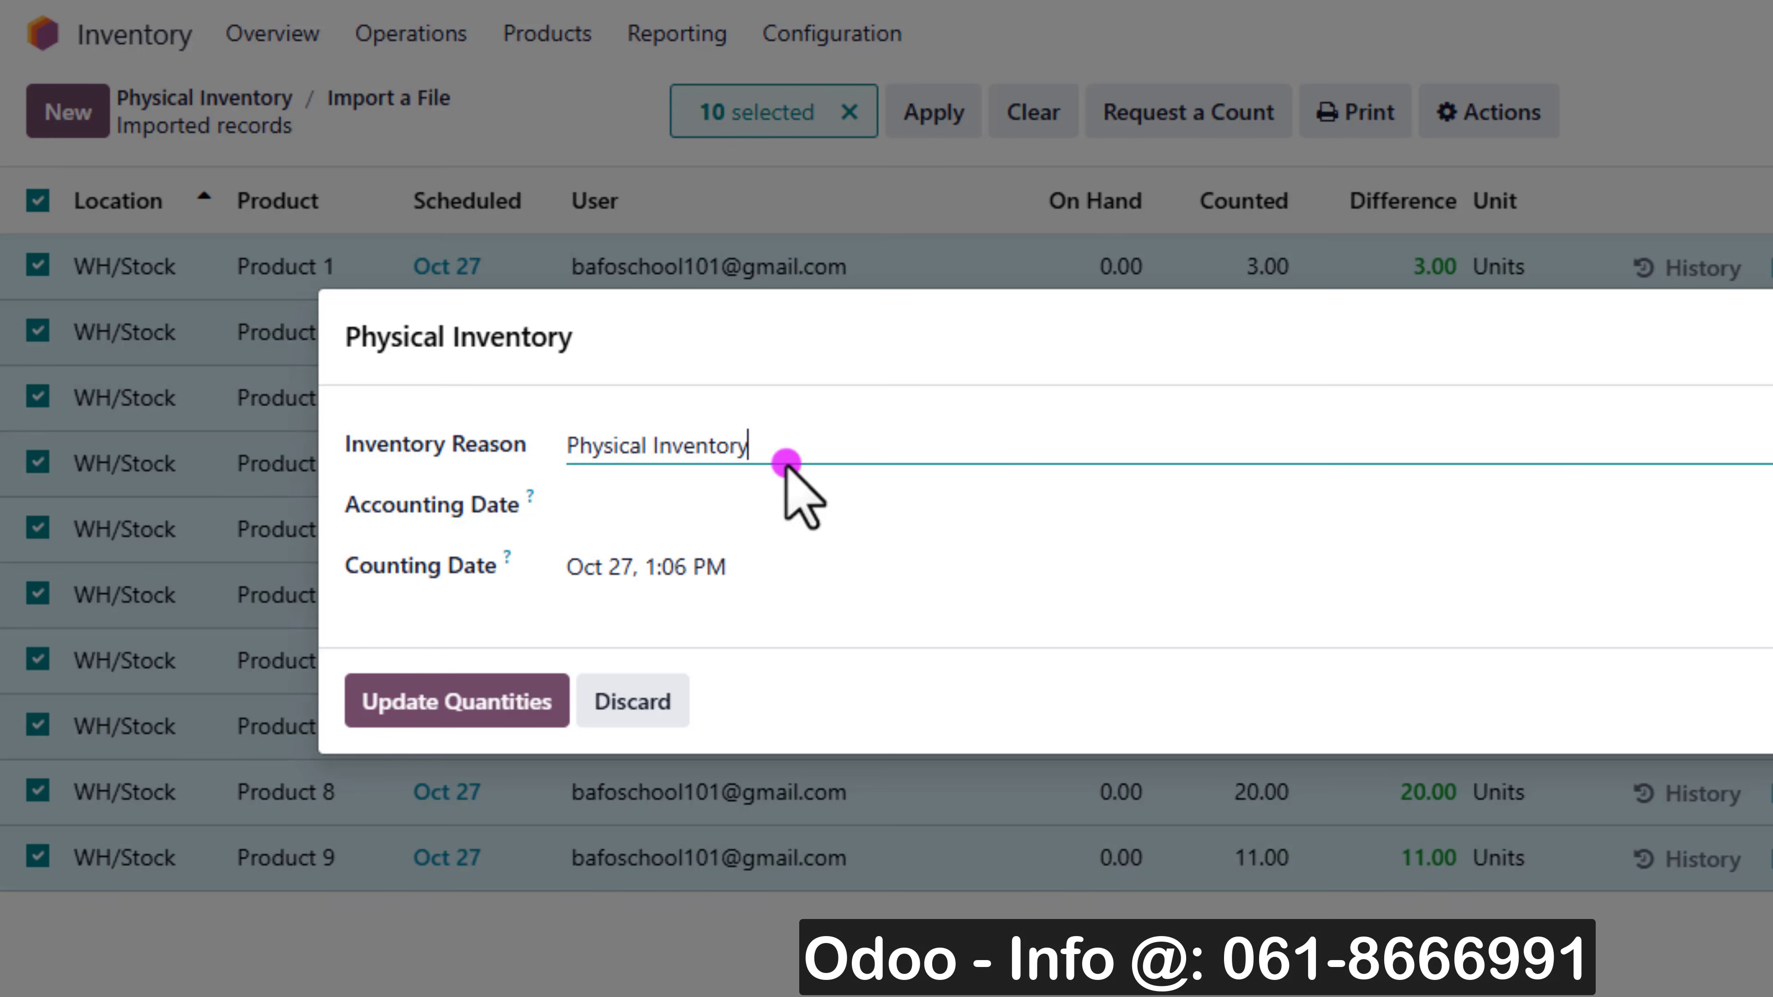
pyautogui.moveTo(571, 438); pyautogui.dragTo(567, 445)
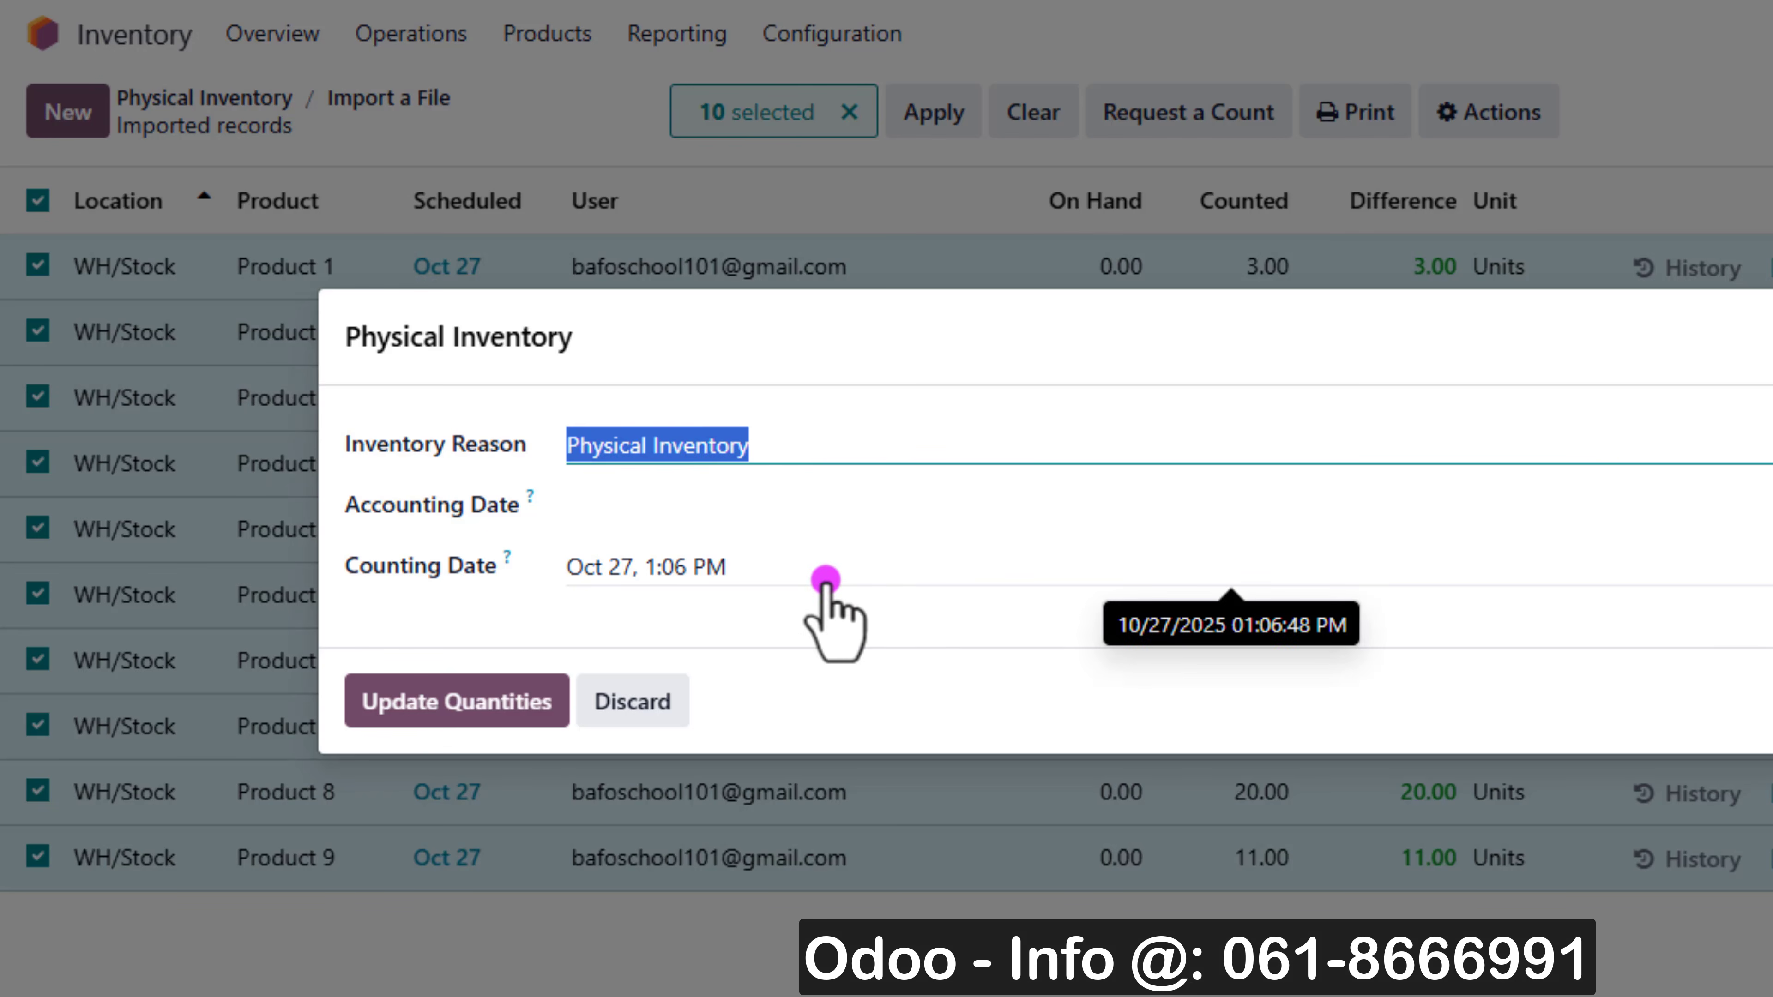
pyautogui.press('BackSpace')
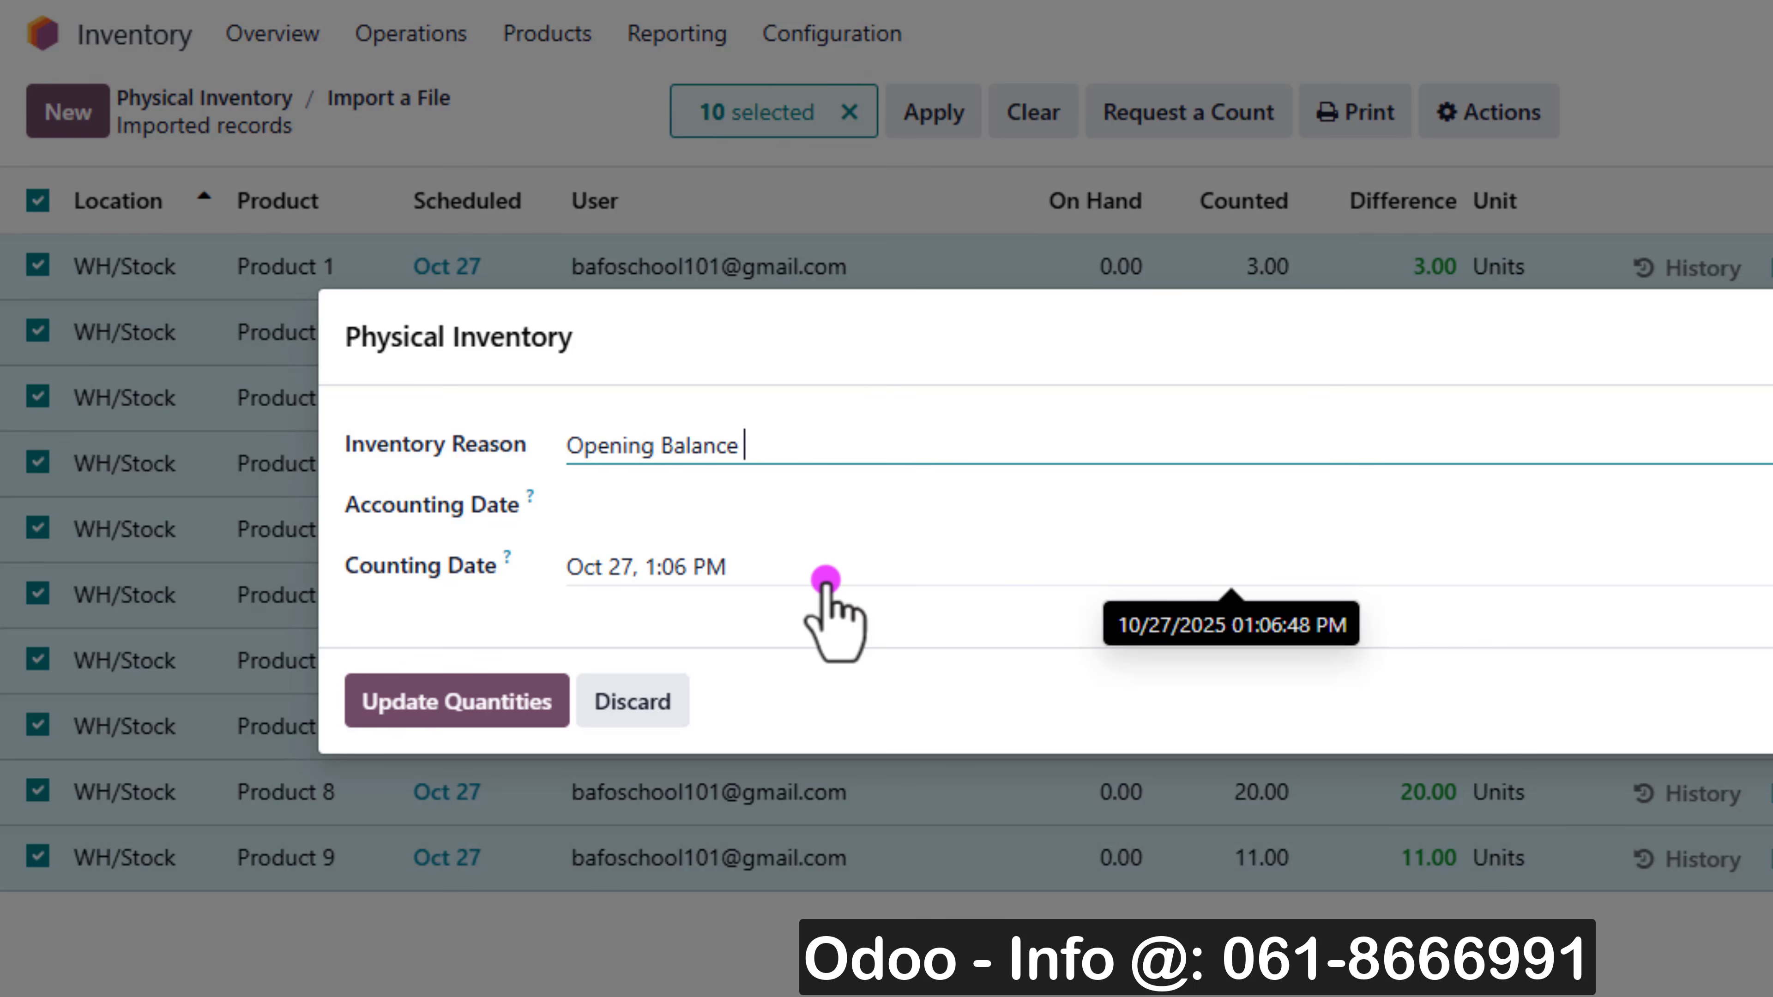
pyautogui.write('Update')
# Step: Set both the accounting date and the counting date to October 1, 2025, and update the quantities
pyautogui.click(677, 505)
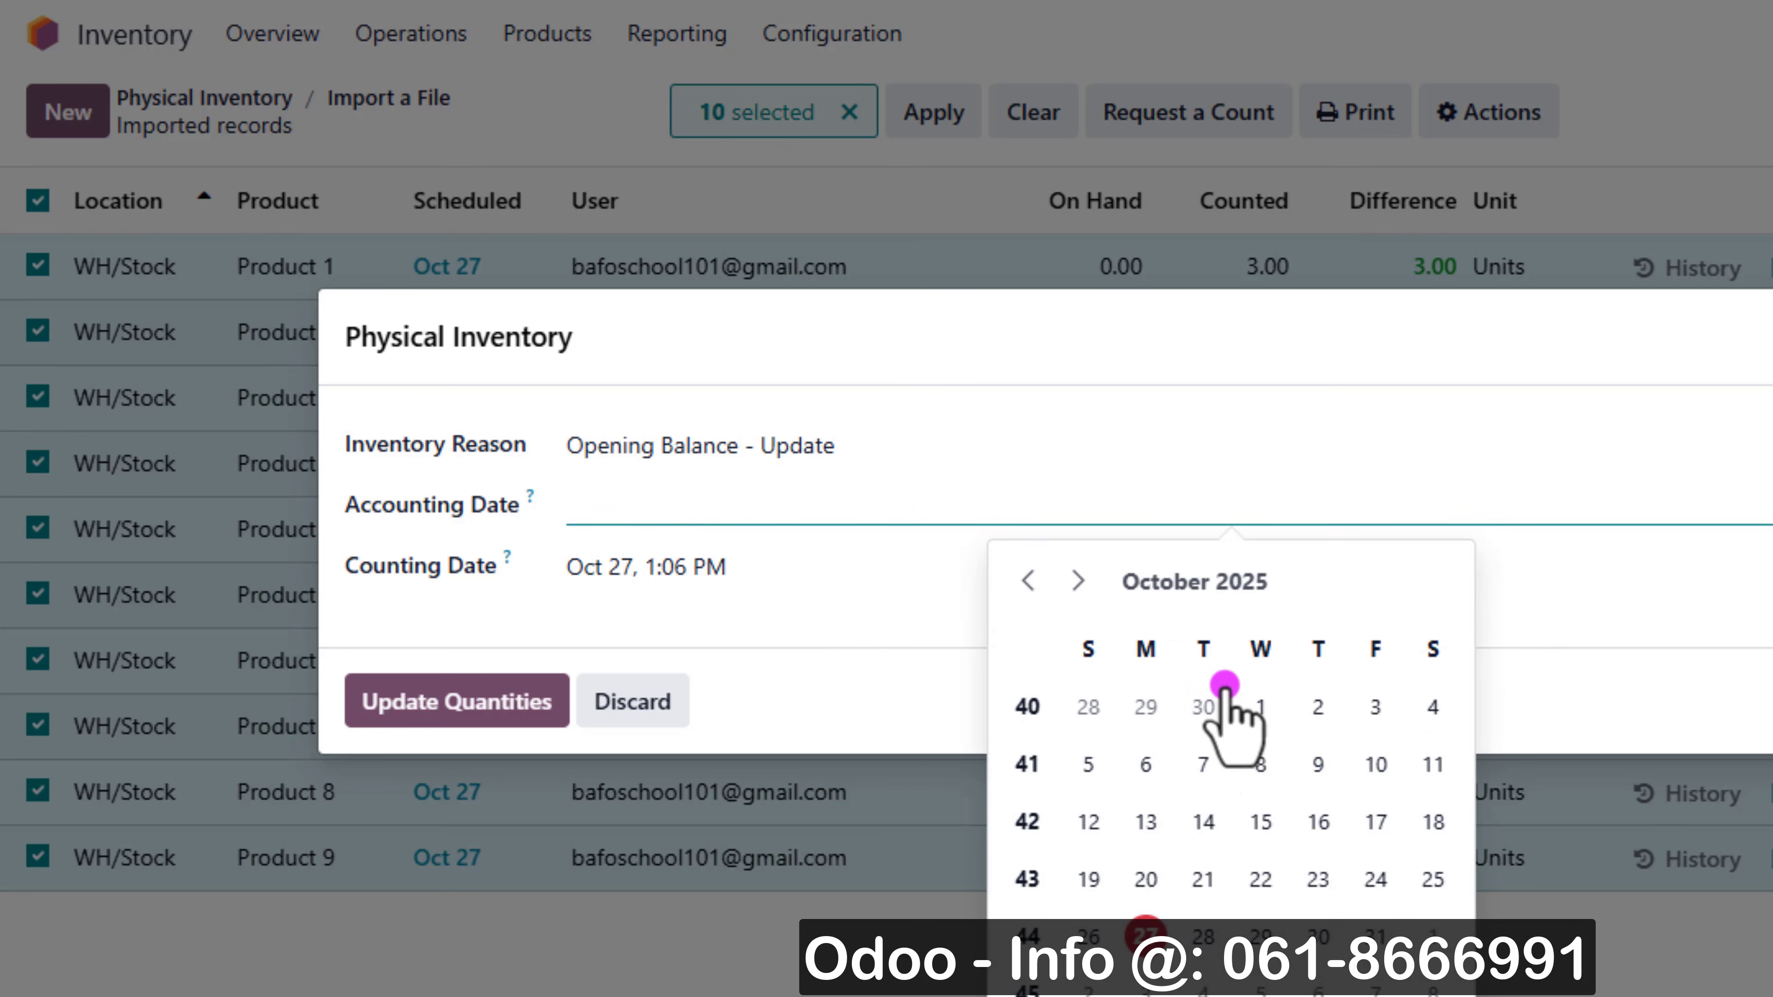
pyautogui.click(1255, 711)
pyautogui.click(729, 568)
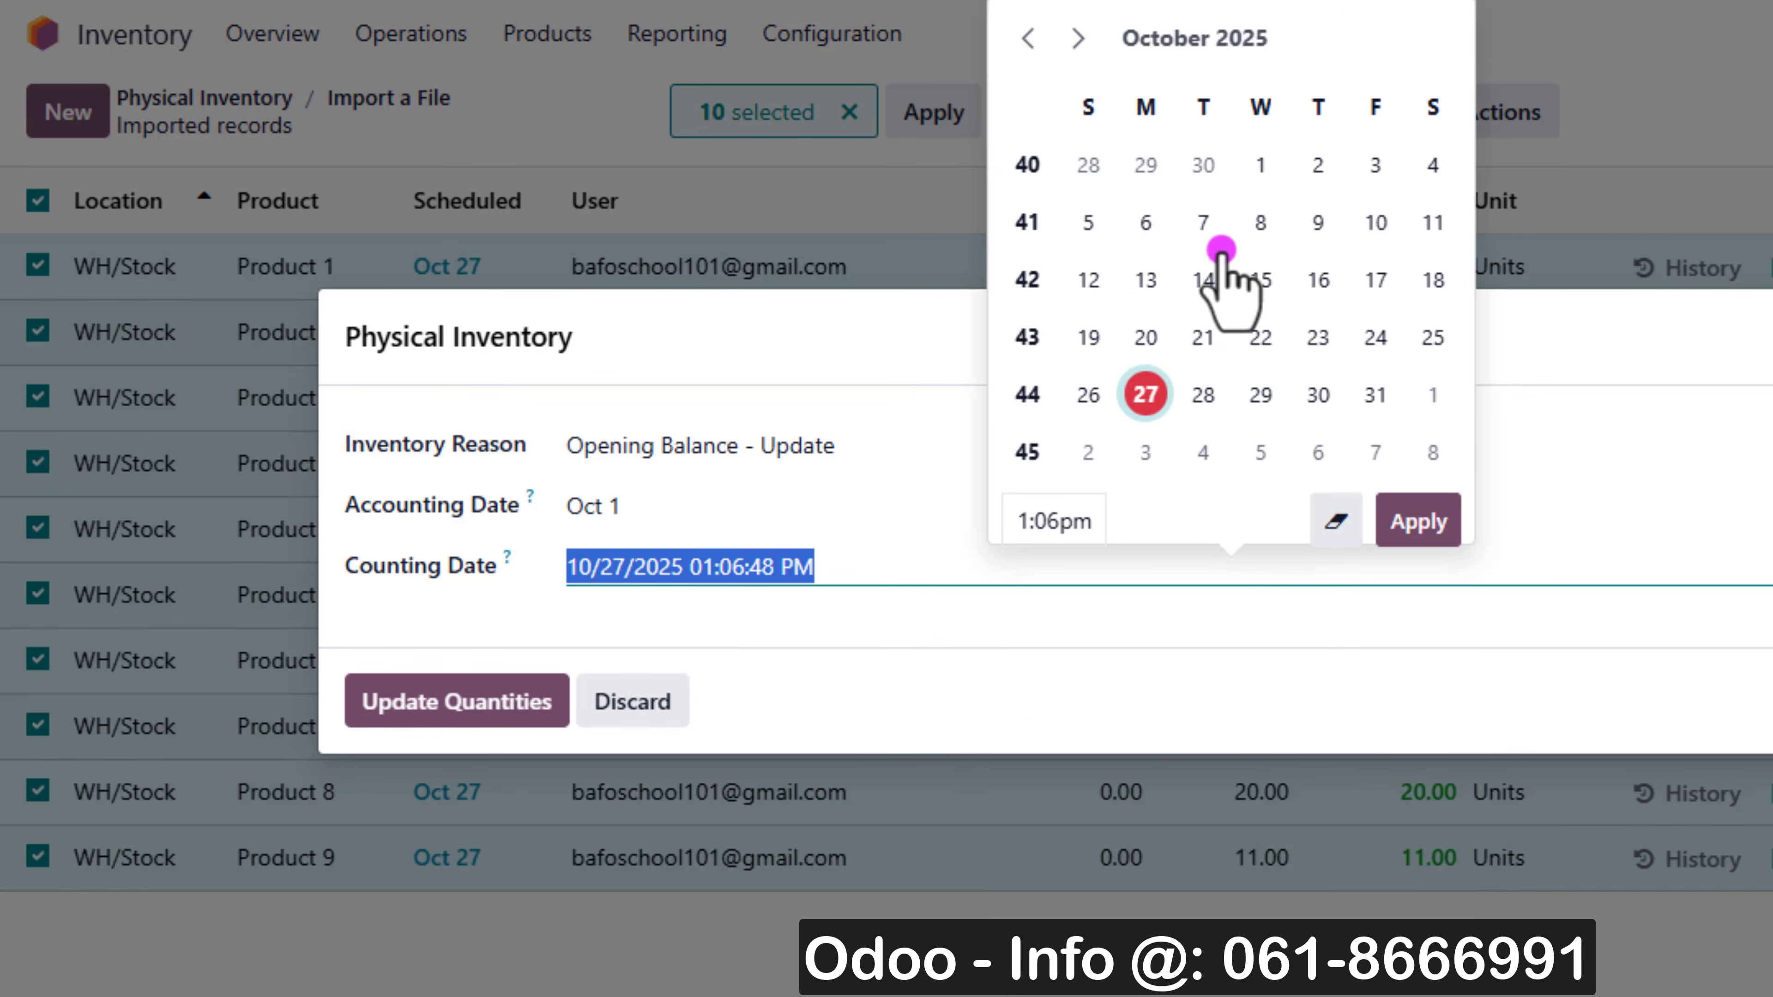
pyautogui.click(1256, 168)
pyautogui.click(514, 702)
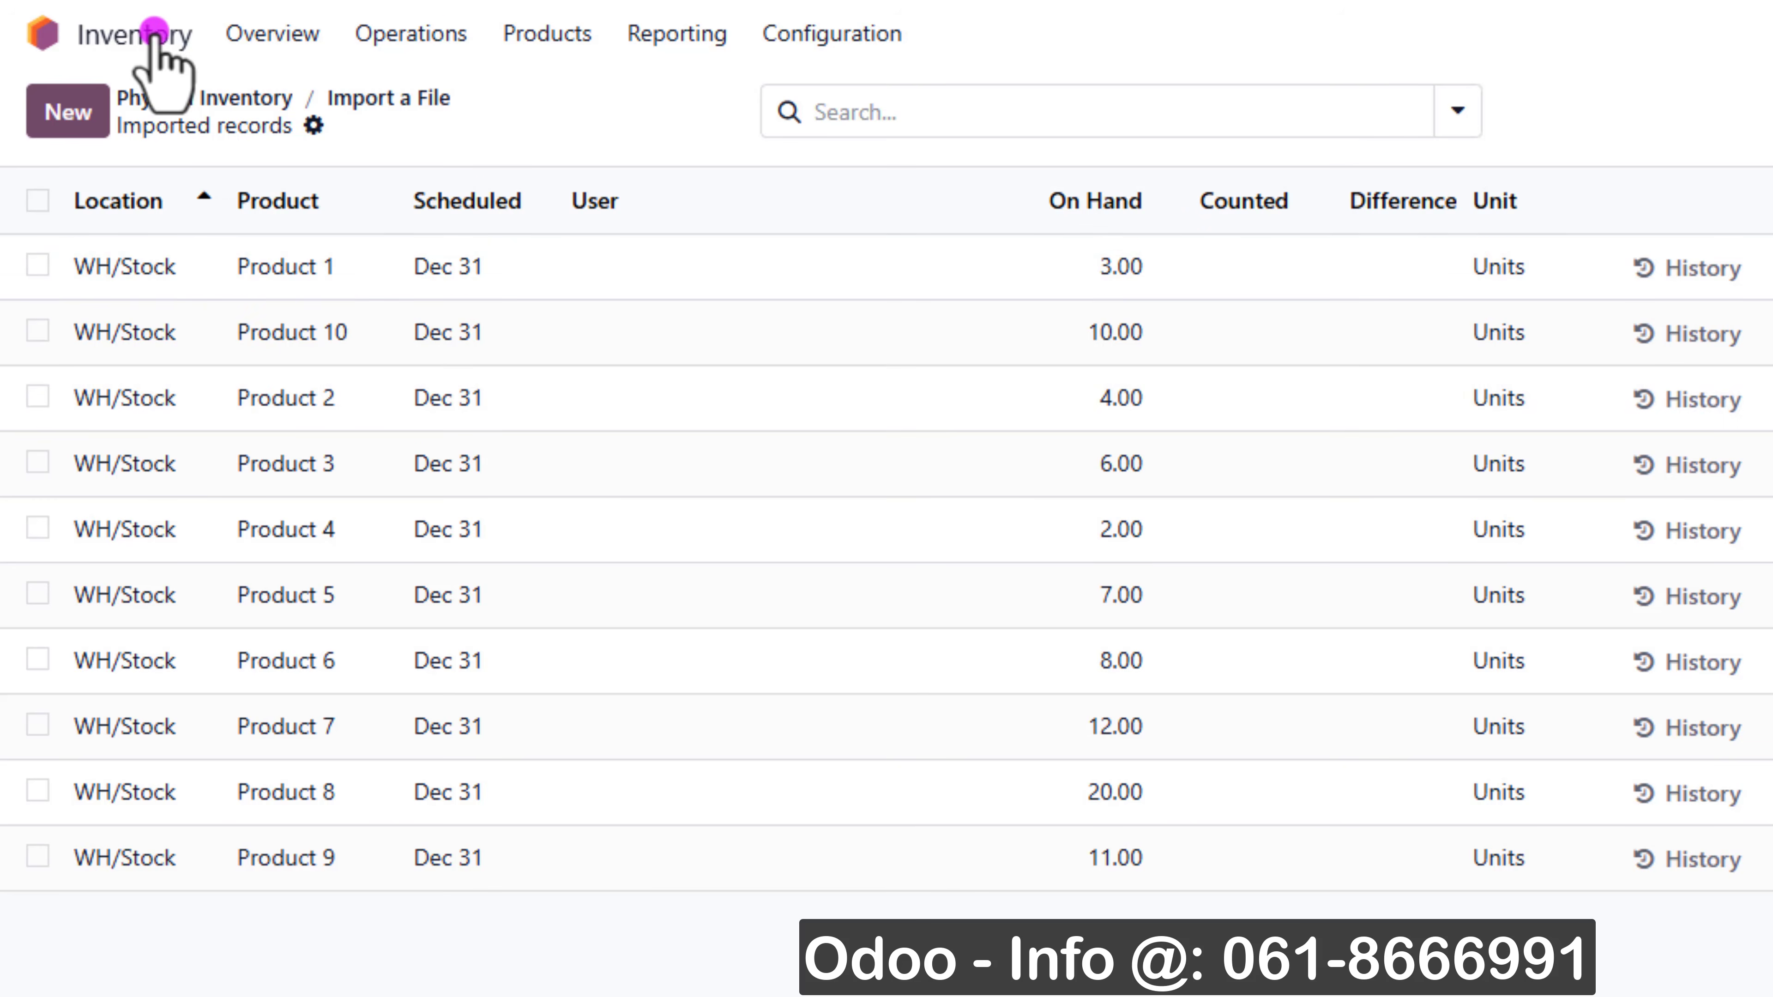
# Step: Open the Stock report and check each product's unit cost, total value and on-hand quantity
pyautogui.click(674, 33)
pyautogui.click(698, 93)
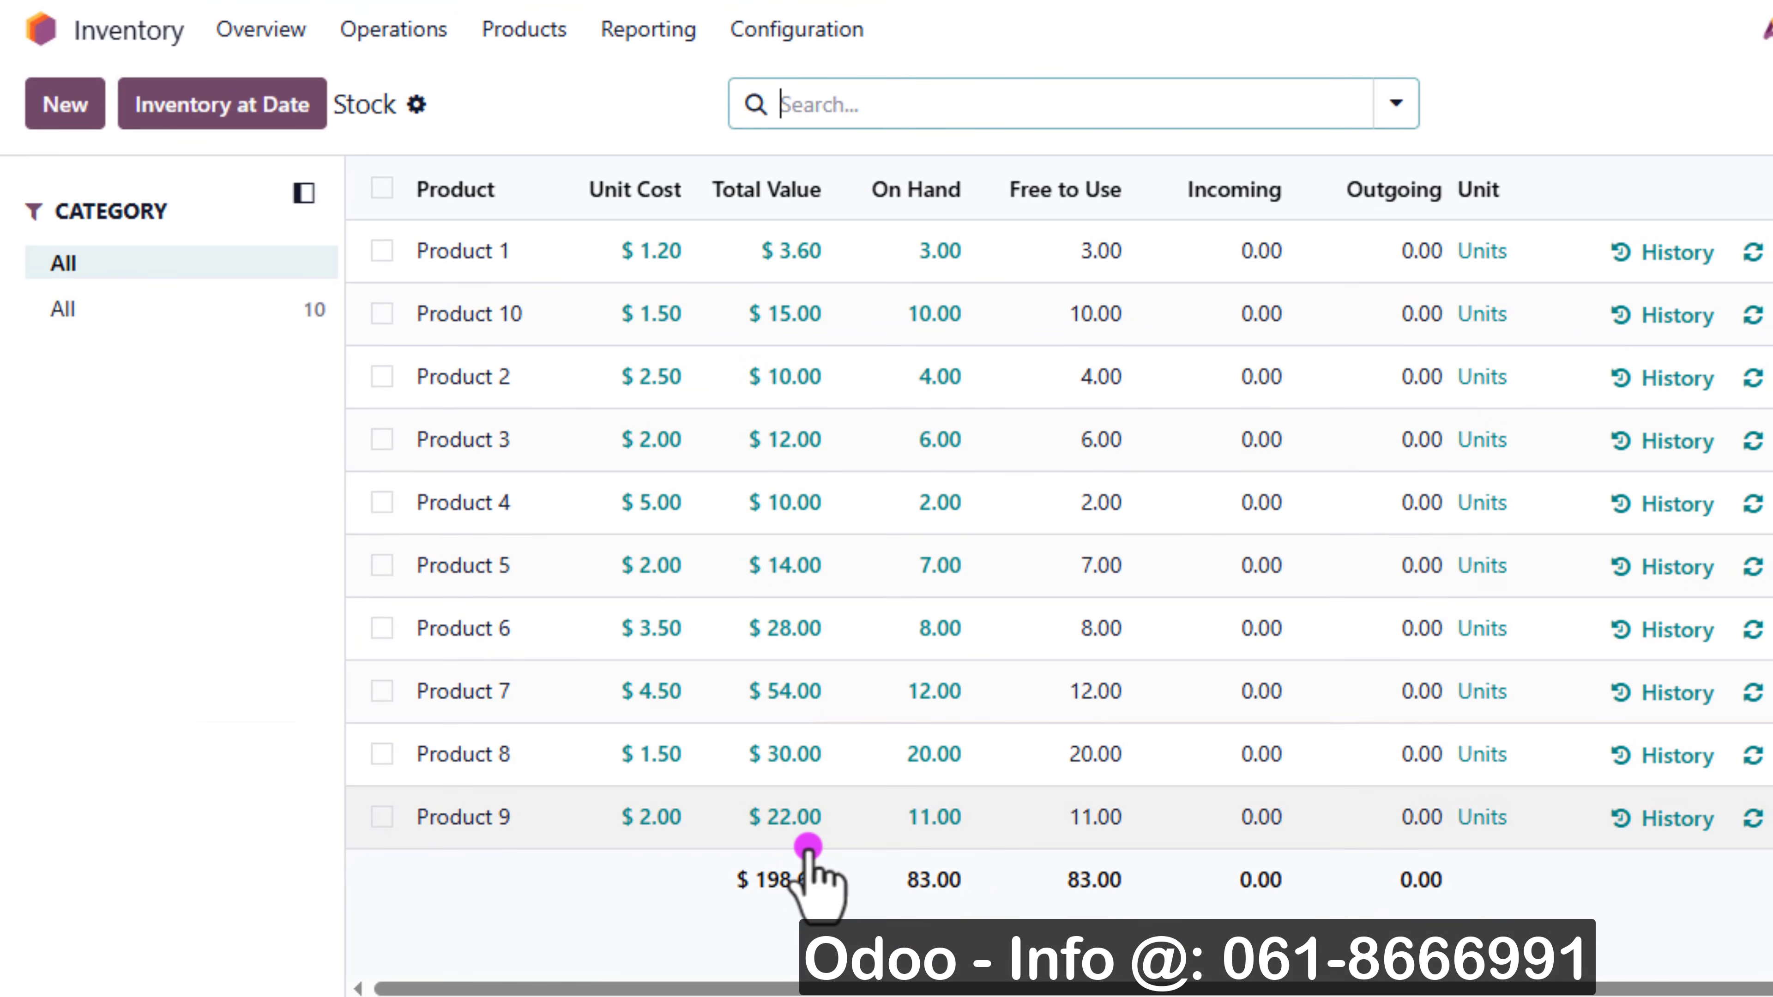
# Step: Switch to Accounting and examine the balance sheet, expanding Current Assets and Current Year Retained Earnings down to their accounts
pyautogui.click(43, 30)
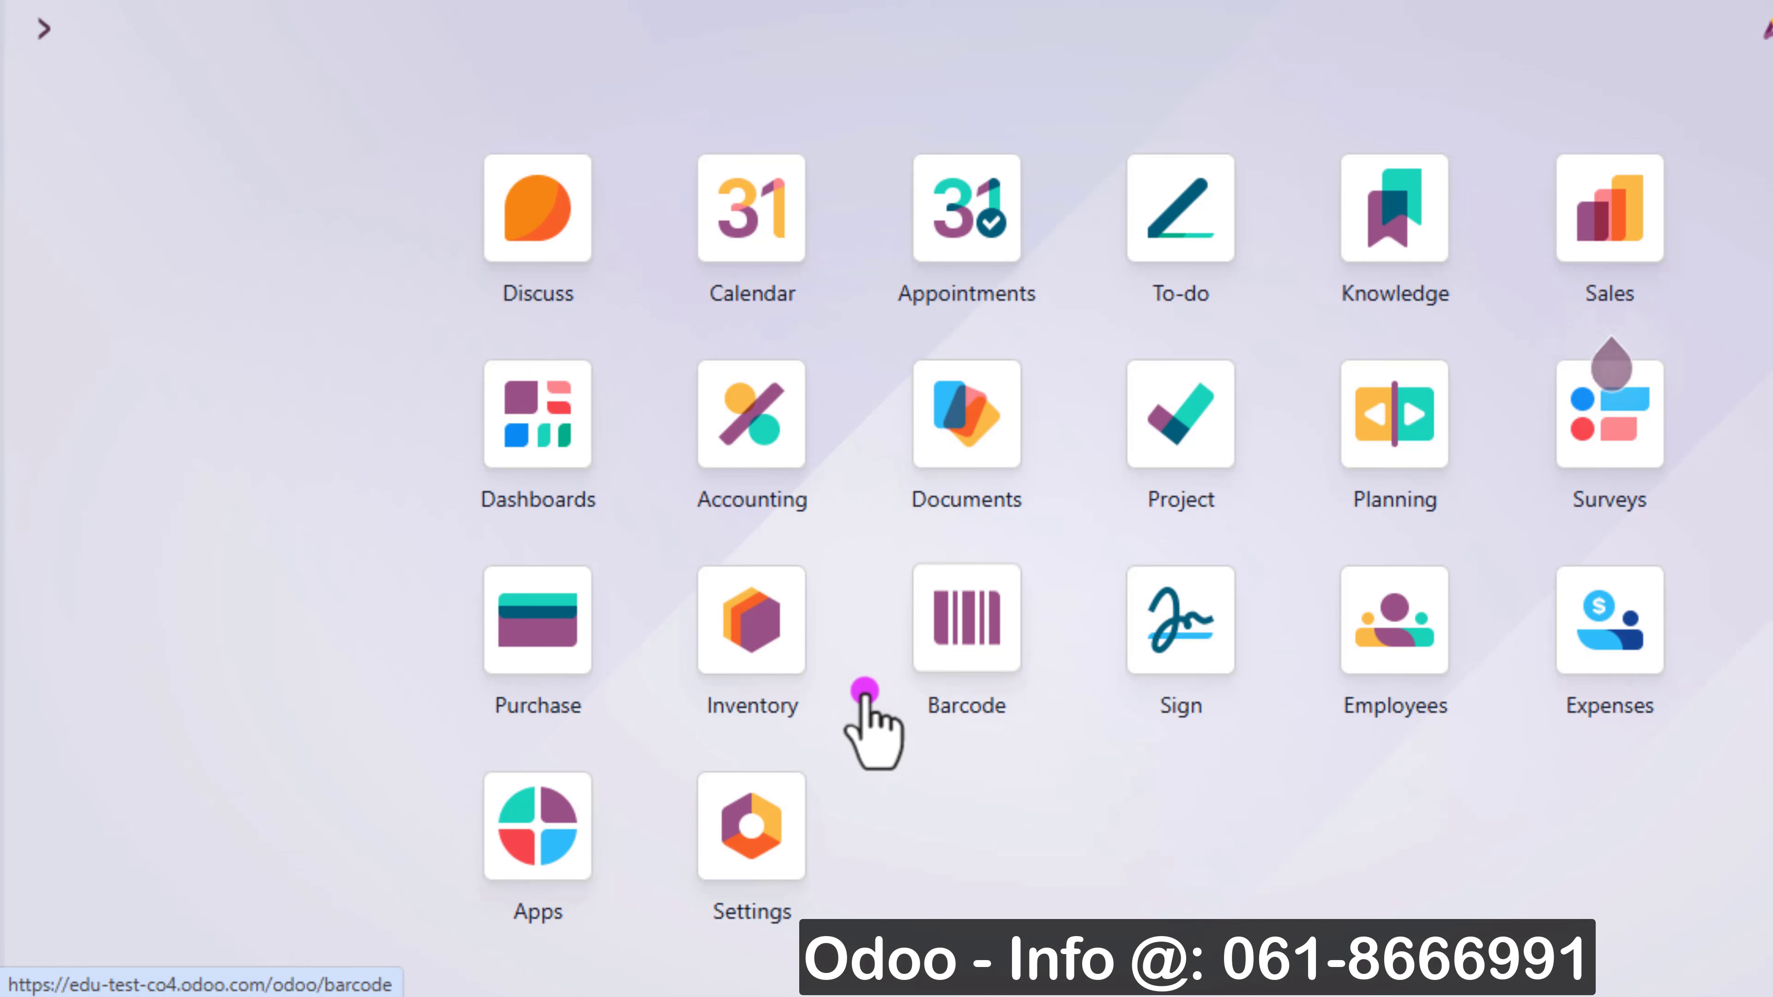
pyautogui.click(747, 442)
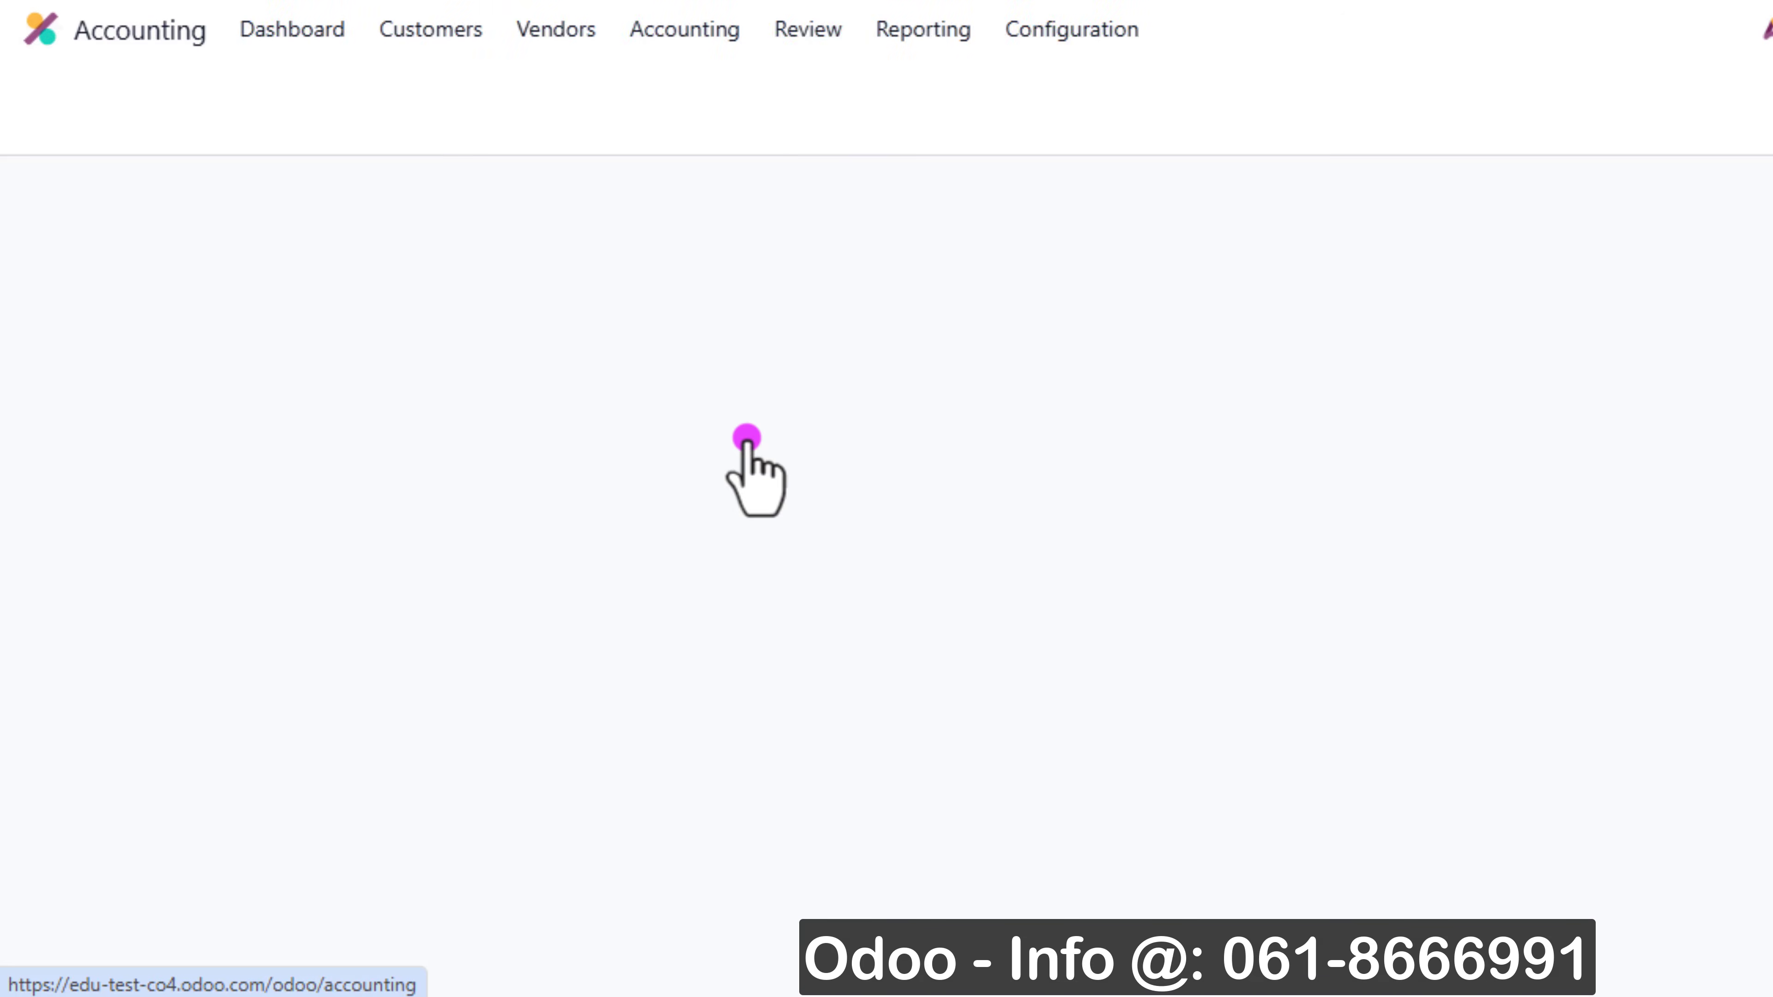
pyautogui.click(921, 30)
pyautogui.click(963, 137)
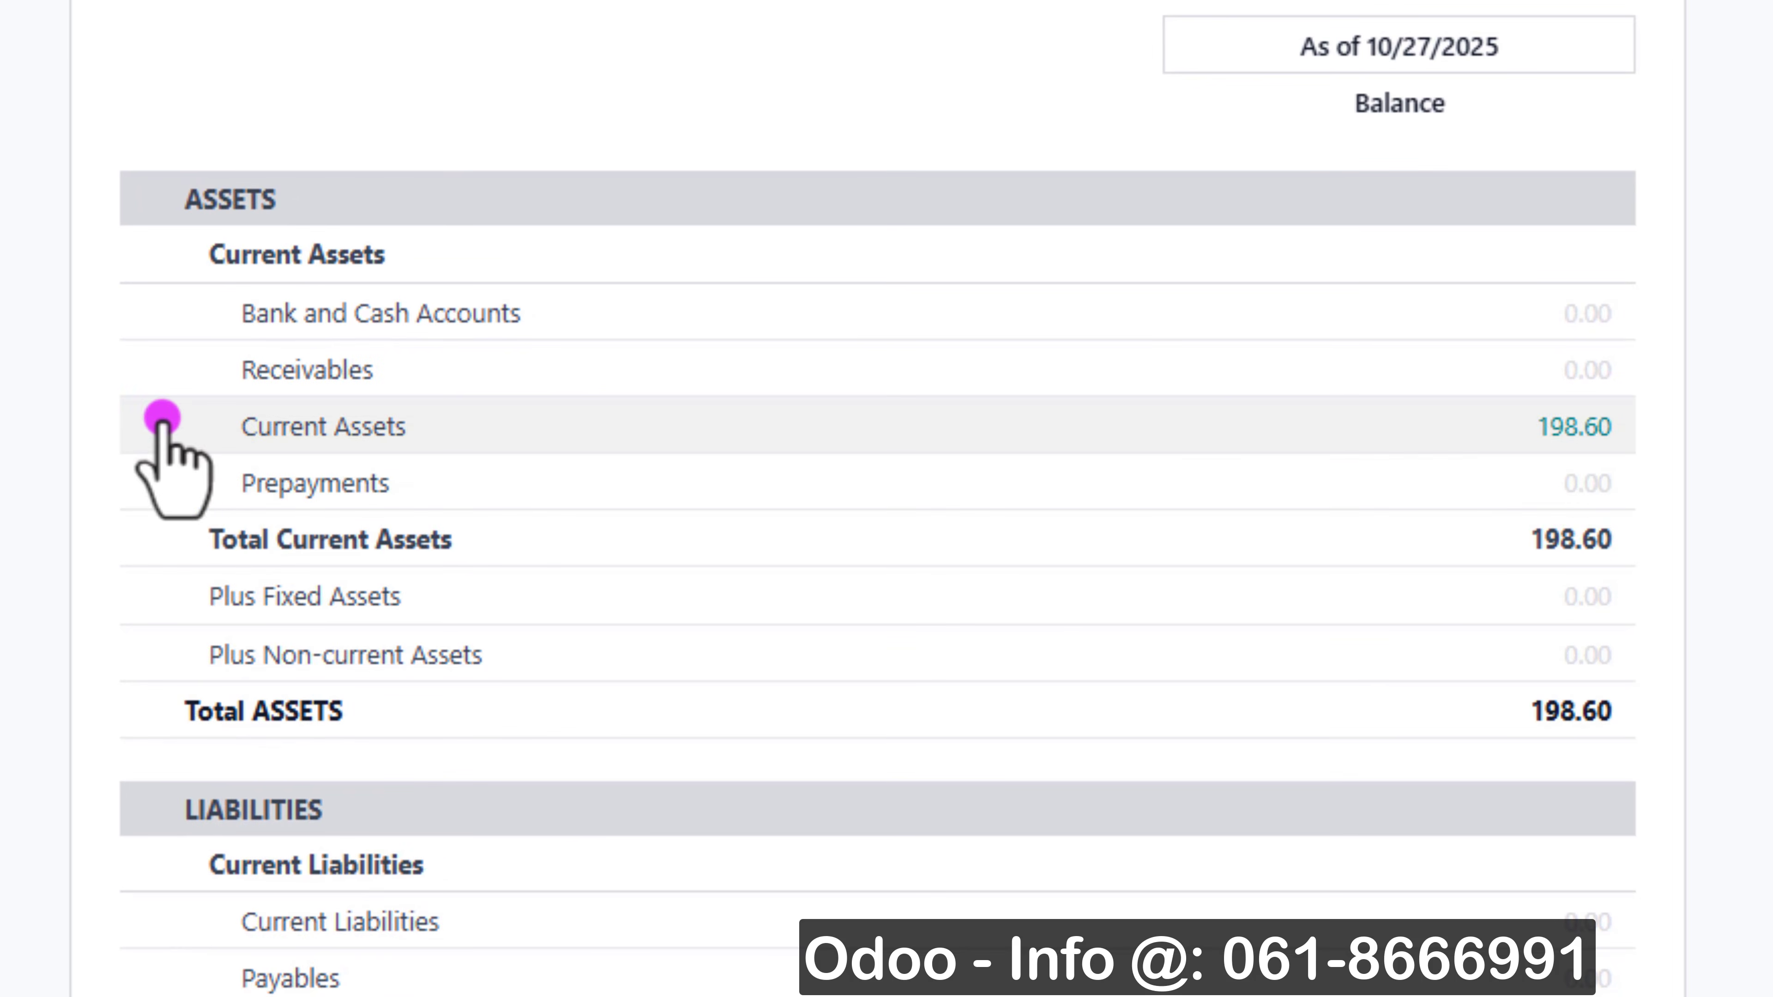
pyautogui.click(174, 437)
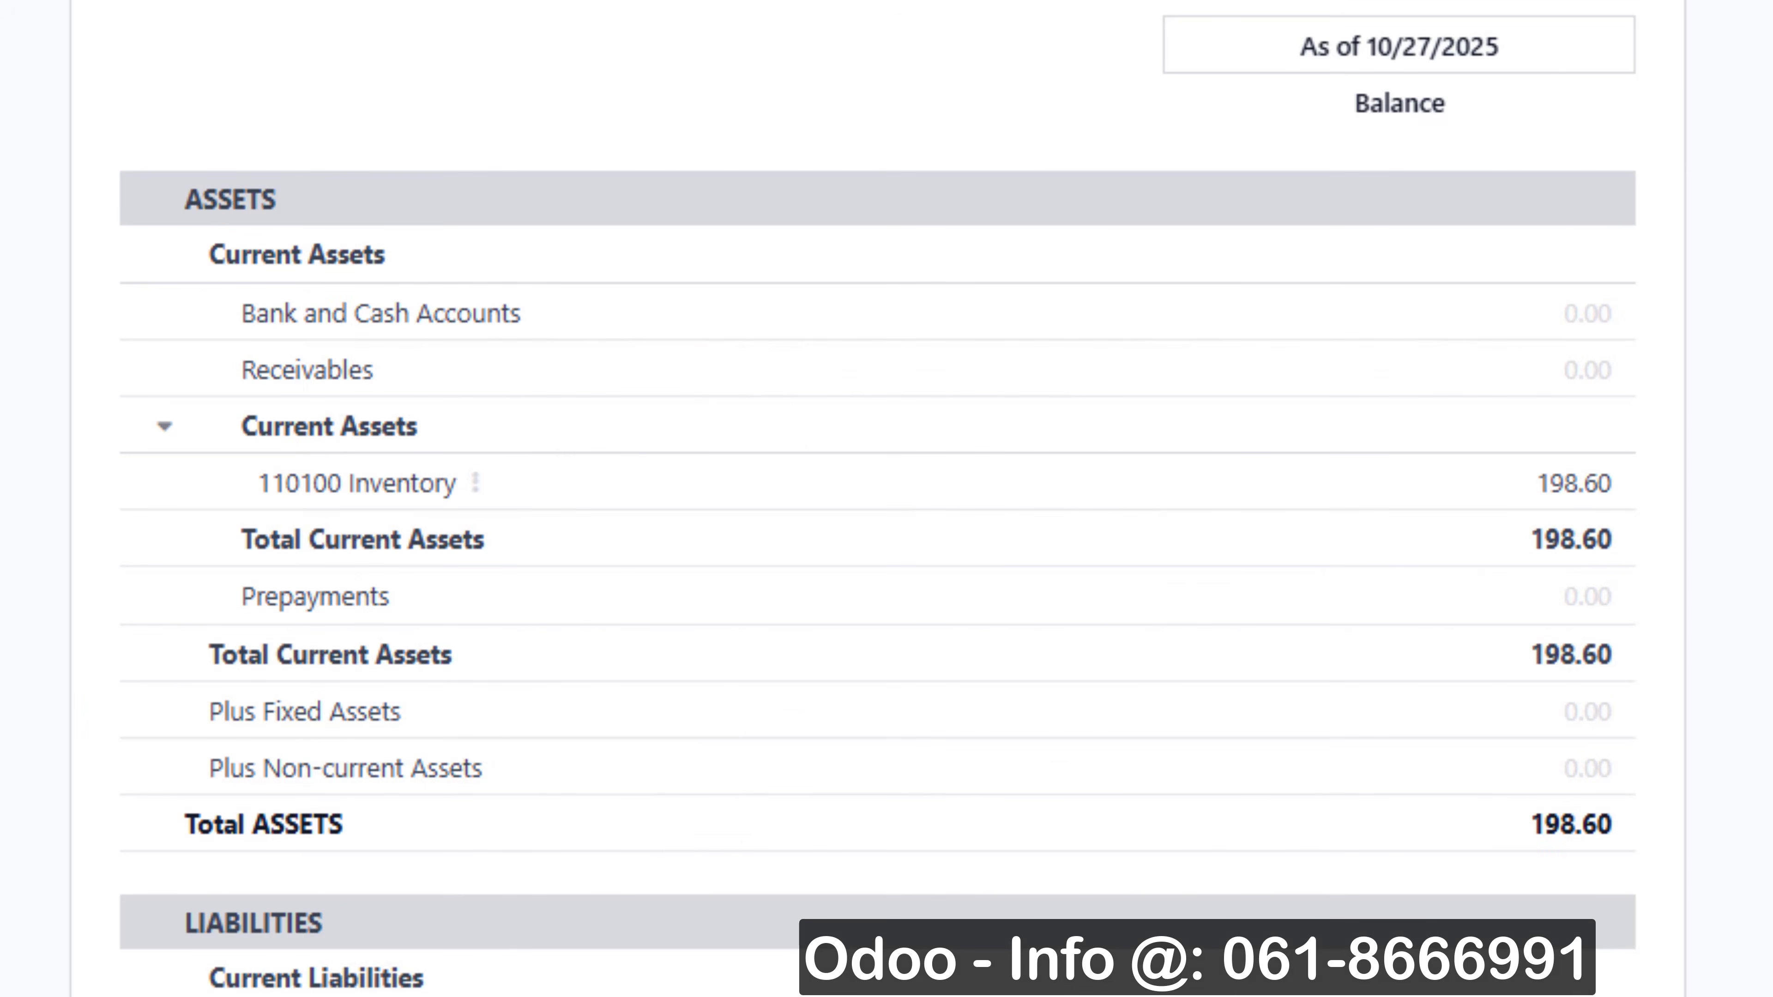
pyautogui.scroll(-10, 877, 489)
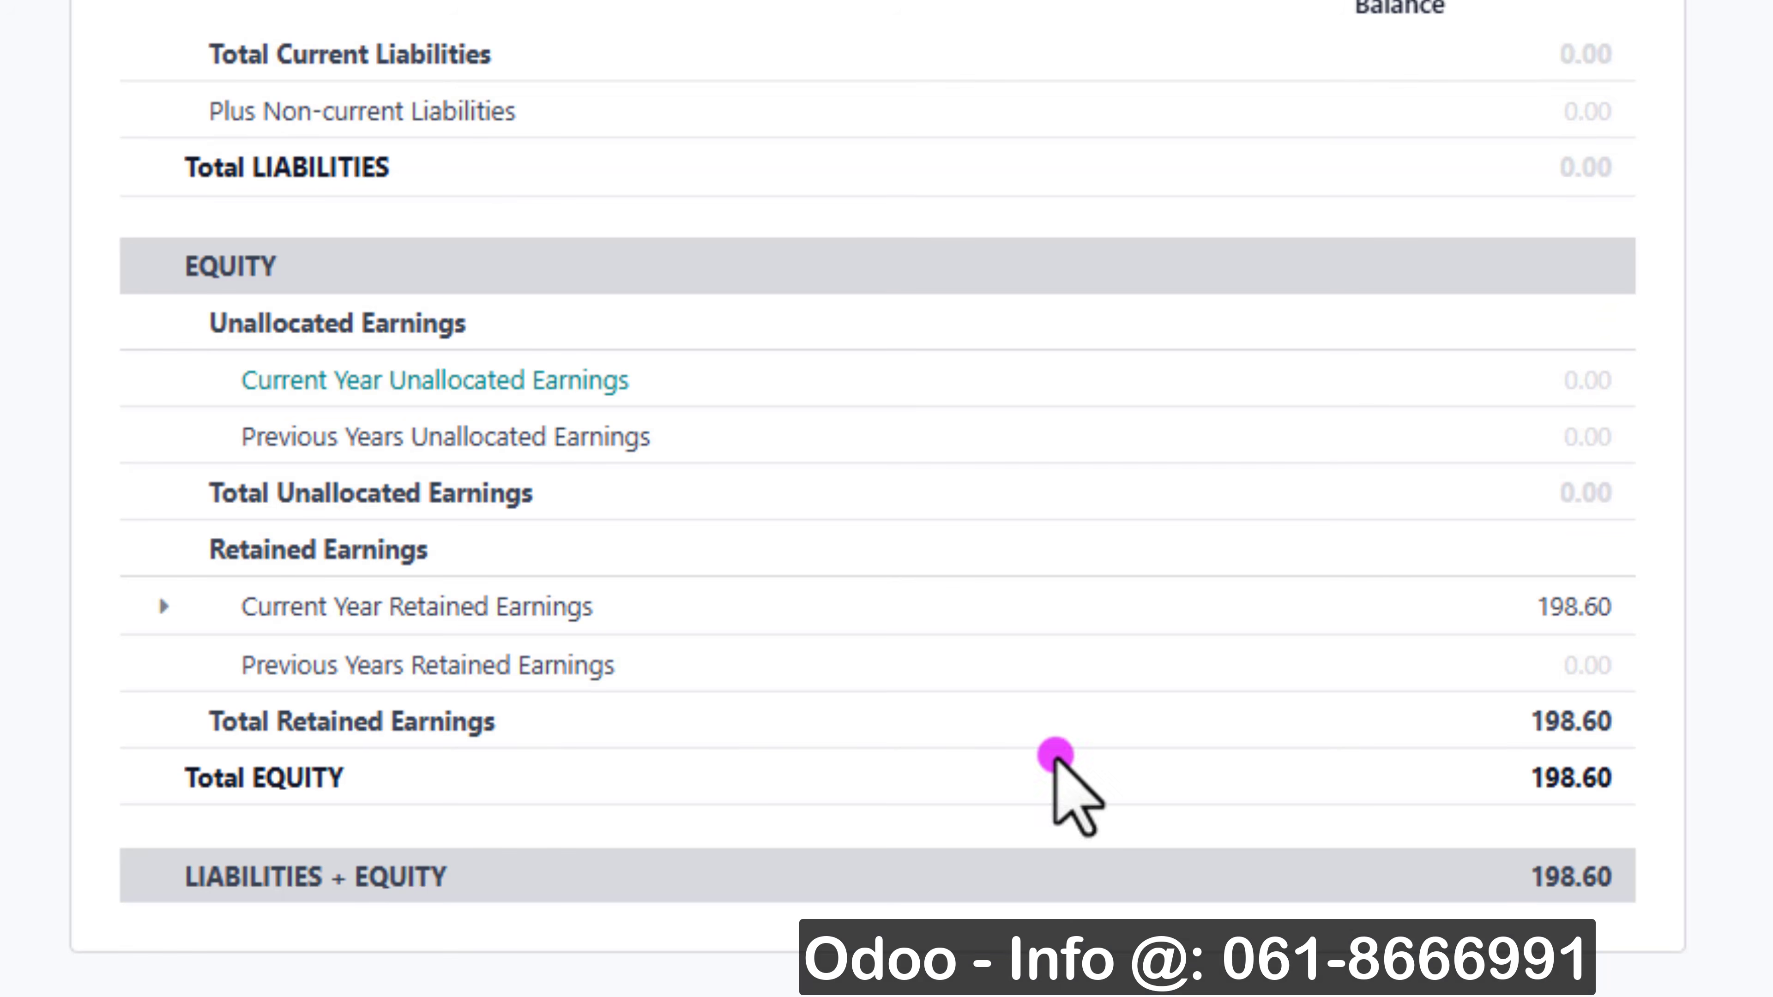
pyautogui.click(180, 630)
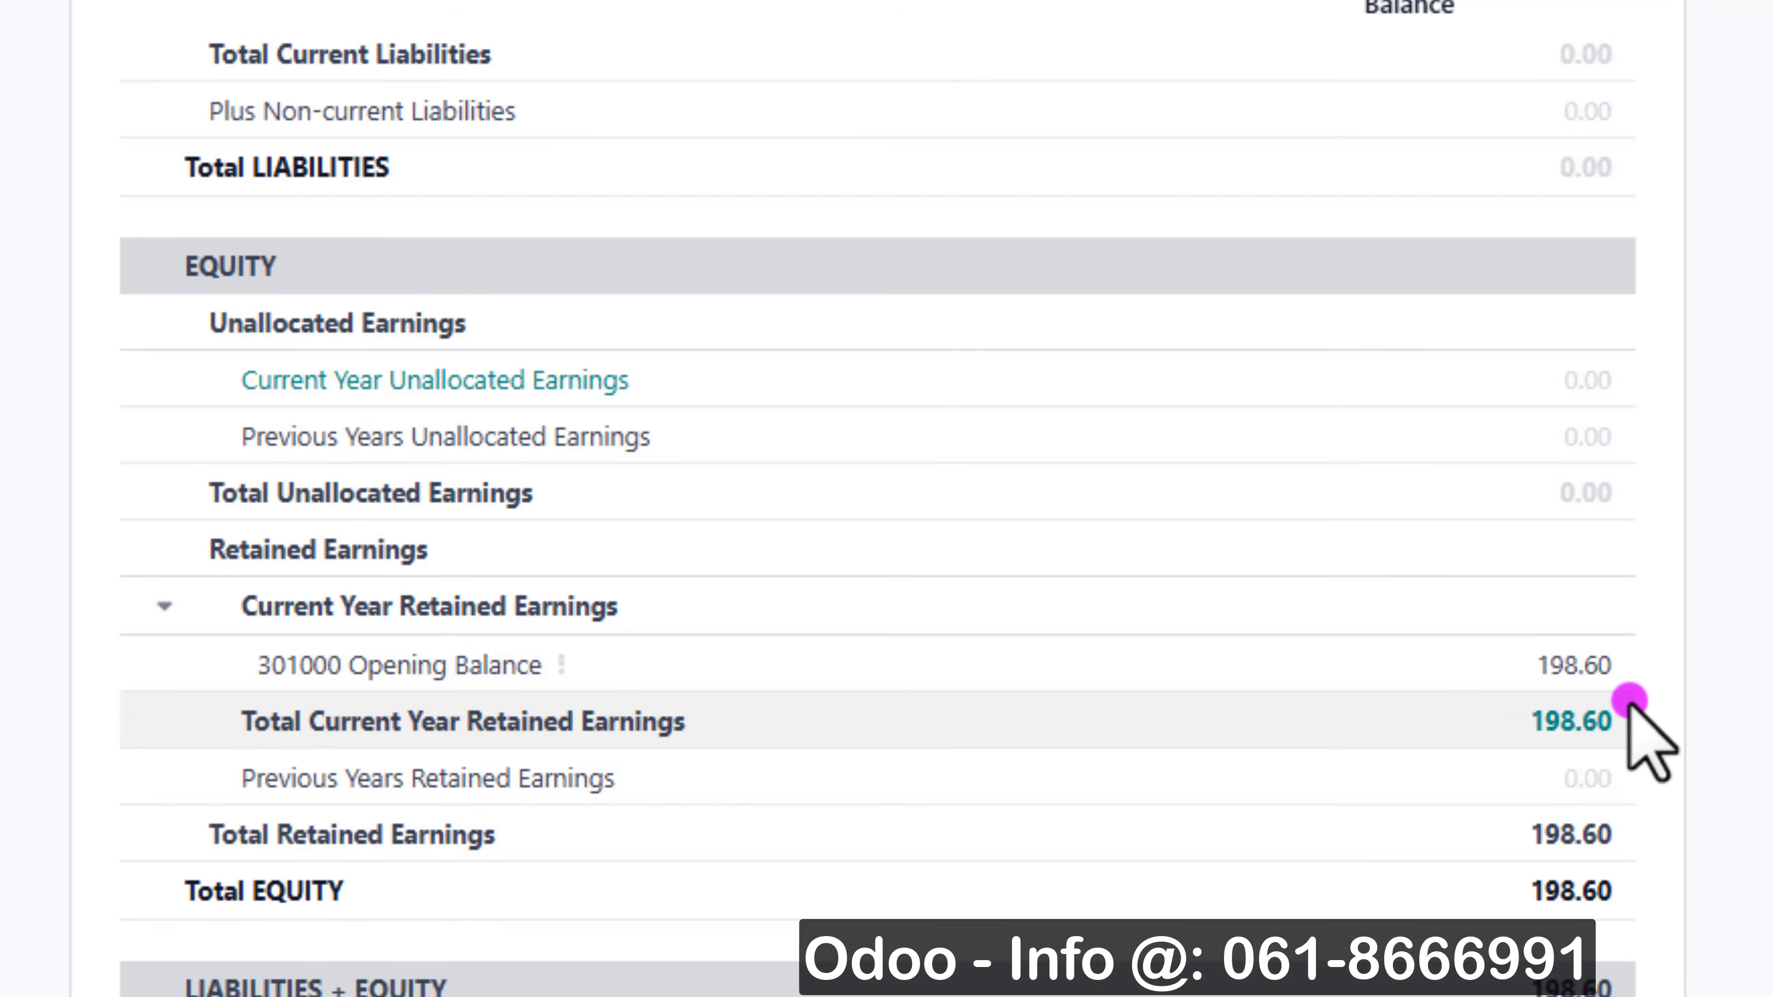